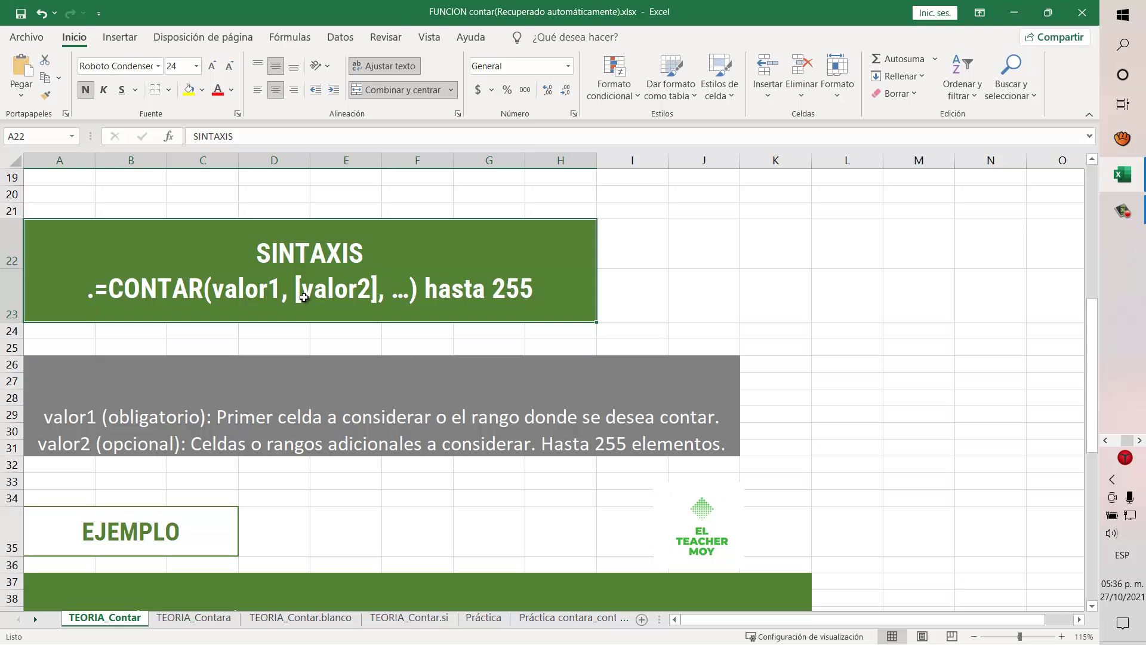
Highlight the valor1 argument and the [valor2] argument within the CONTAR syntax text in cell A22
double_click(218, 292)
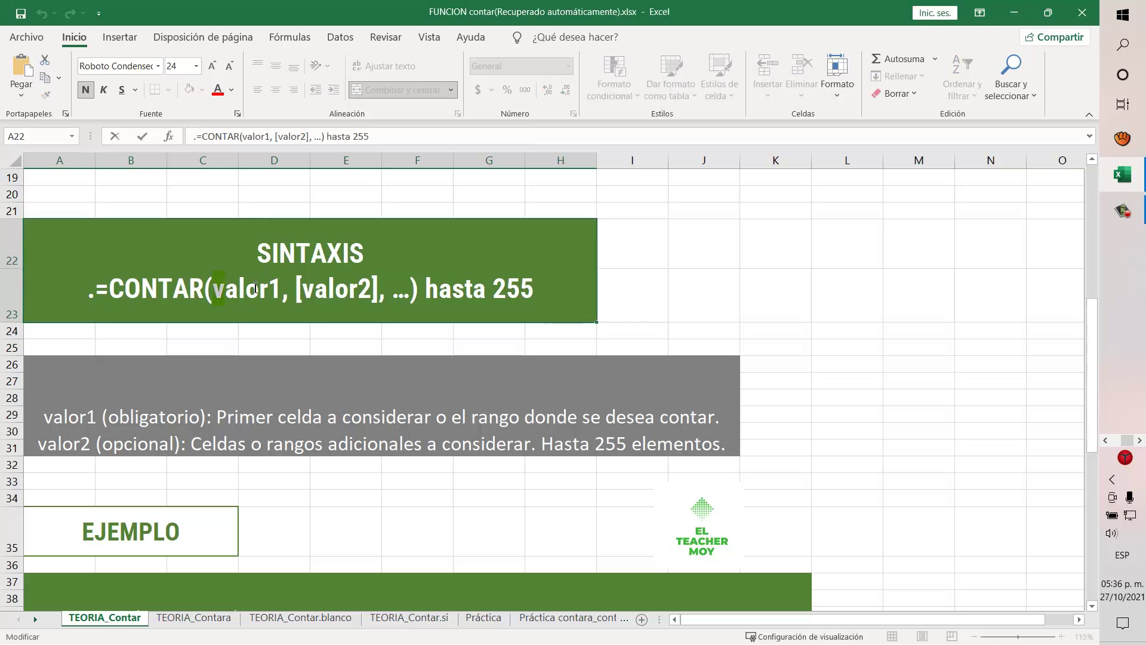
left_click_drag(255, 290, 283, 285)
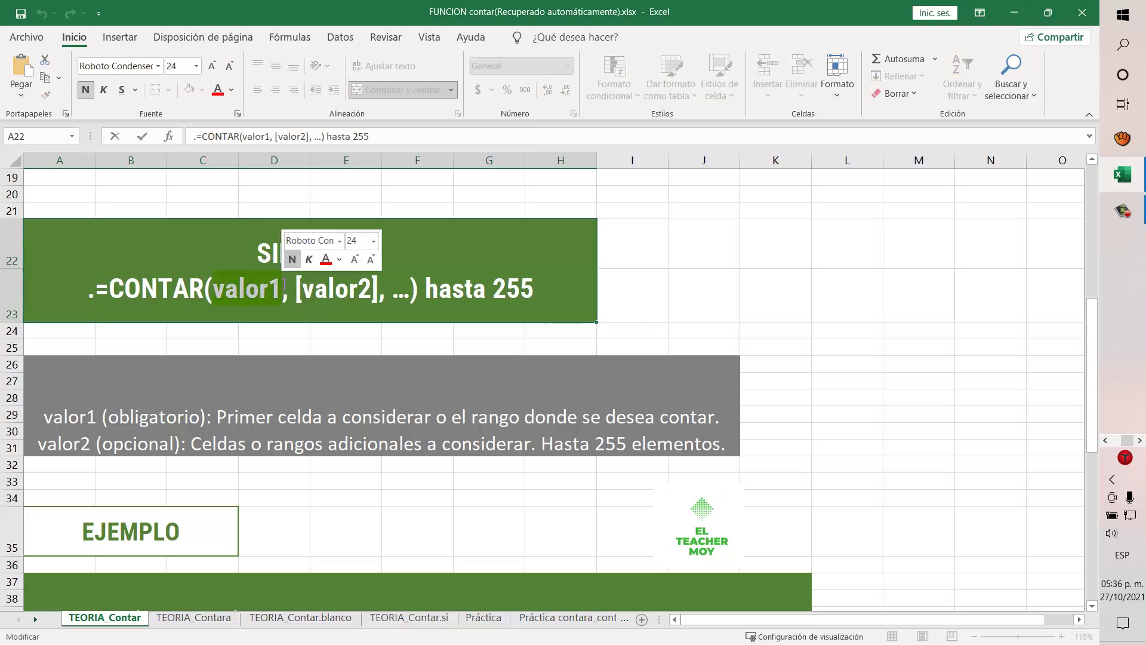
left_click(296, 289)
left_click_drag(296, 289, 382, 282)
left_click(296, 291)
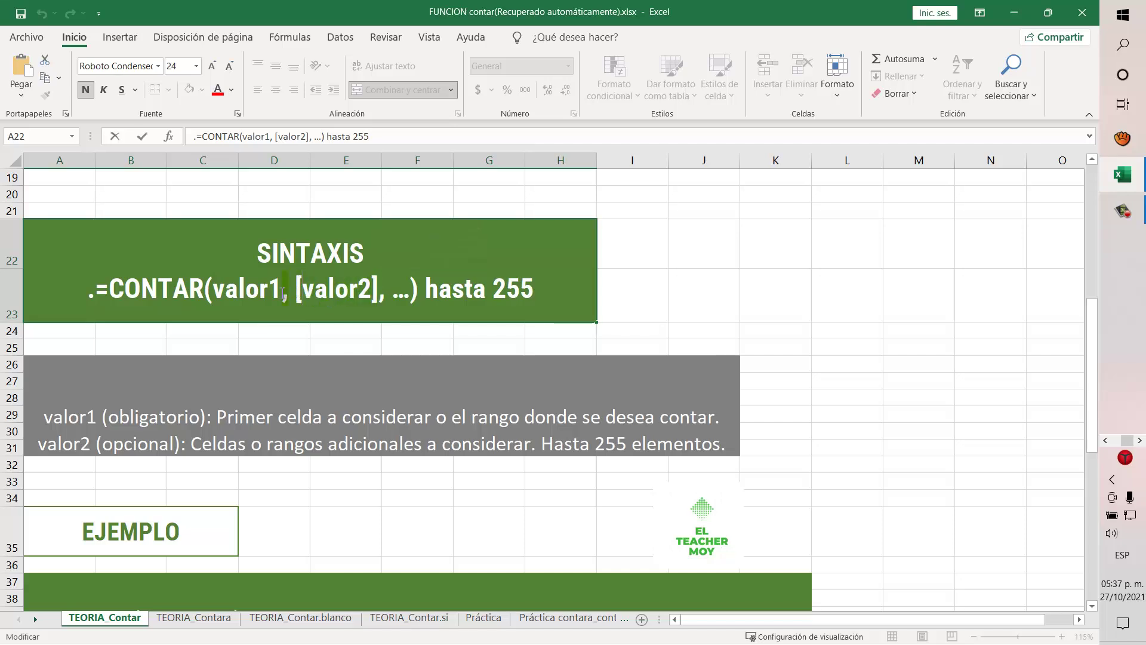
left_click_drag(296, 293, 389, 293)
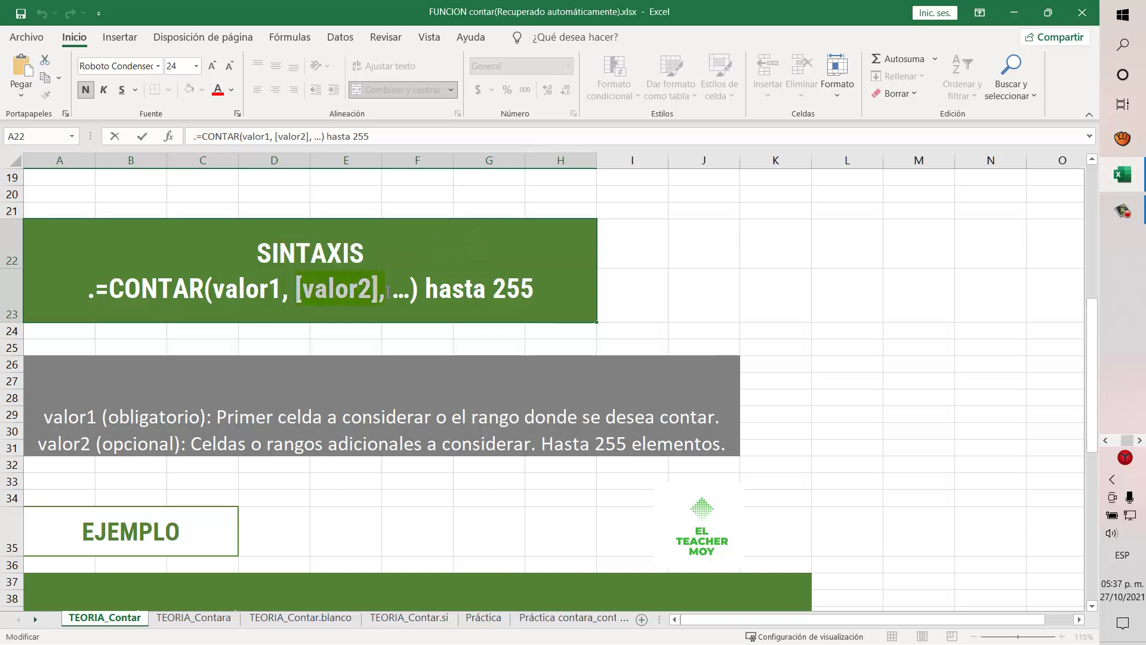
left_click(388, 293)
Review the DATOS table by selecting the Rango 1, Rango 2 and Rango 3 columns one after another
scroll(180, 318, "down", 2)
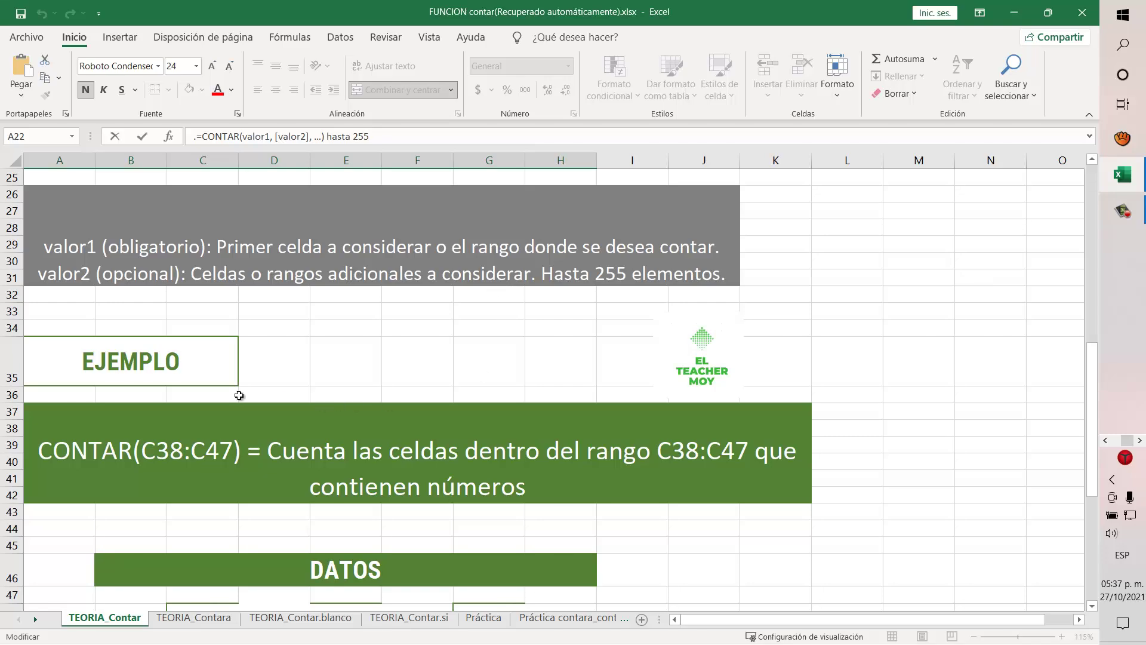
scroll(197, 436, "down", 2)
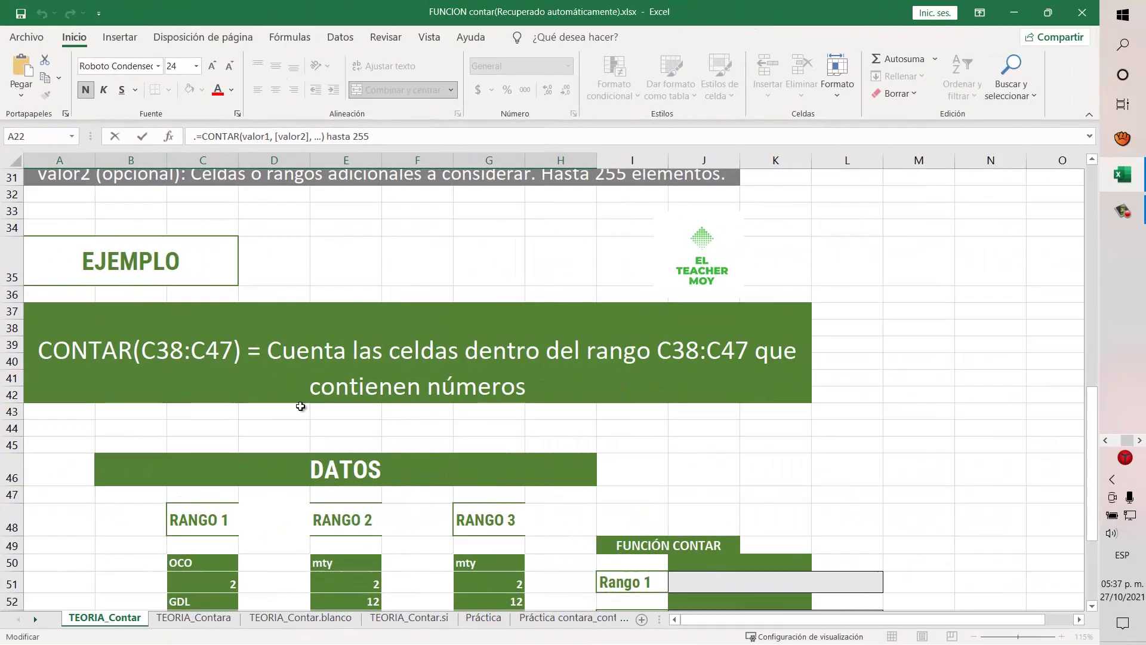
scroll(300, 406, "down", 2)
scroll(301, 406, "down", 2)
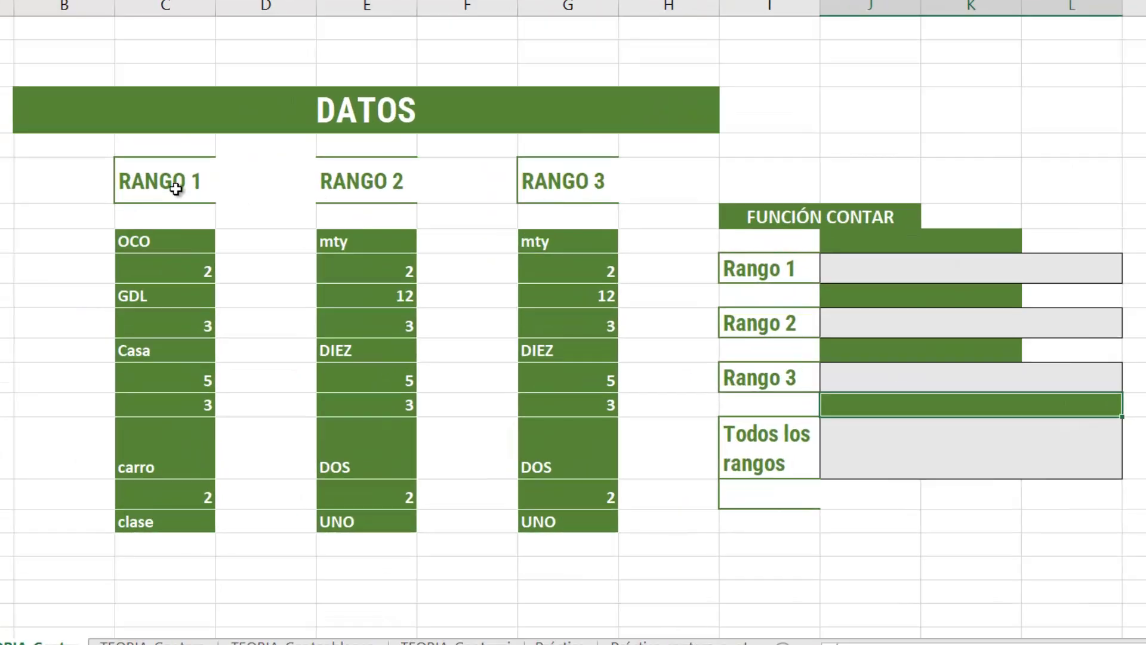
left_click_drag(204, 287, 198, 488)
left_click_drag(388, 186, 377, 491)
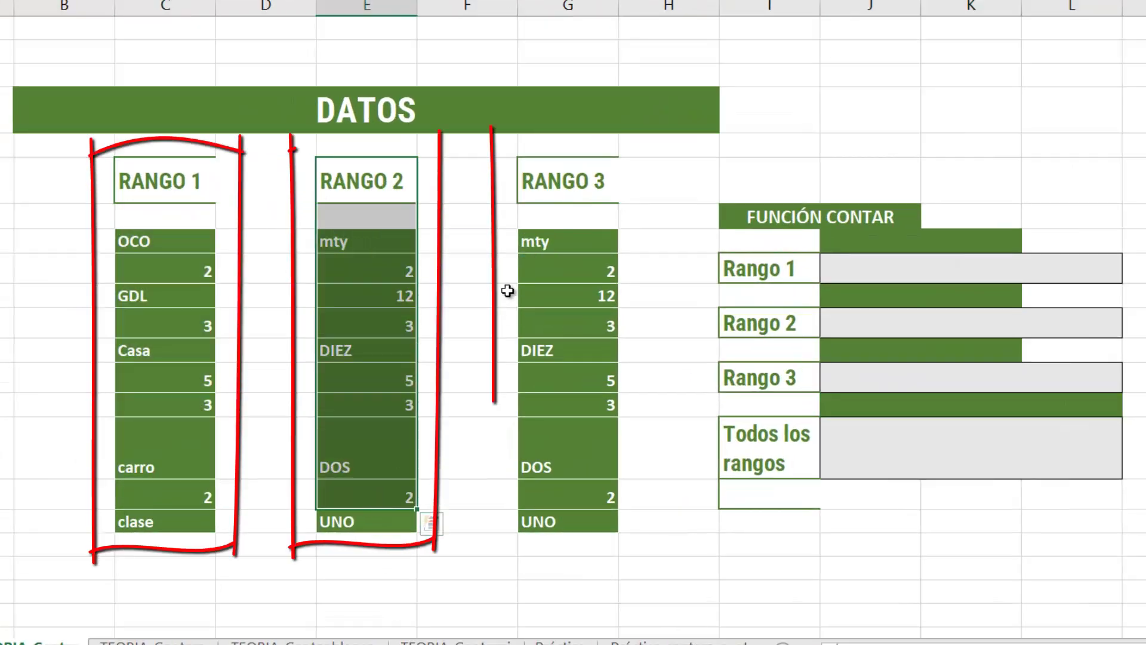
left_click_drag(560, 179, 562, 494)
left_click(589, 455)
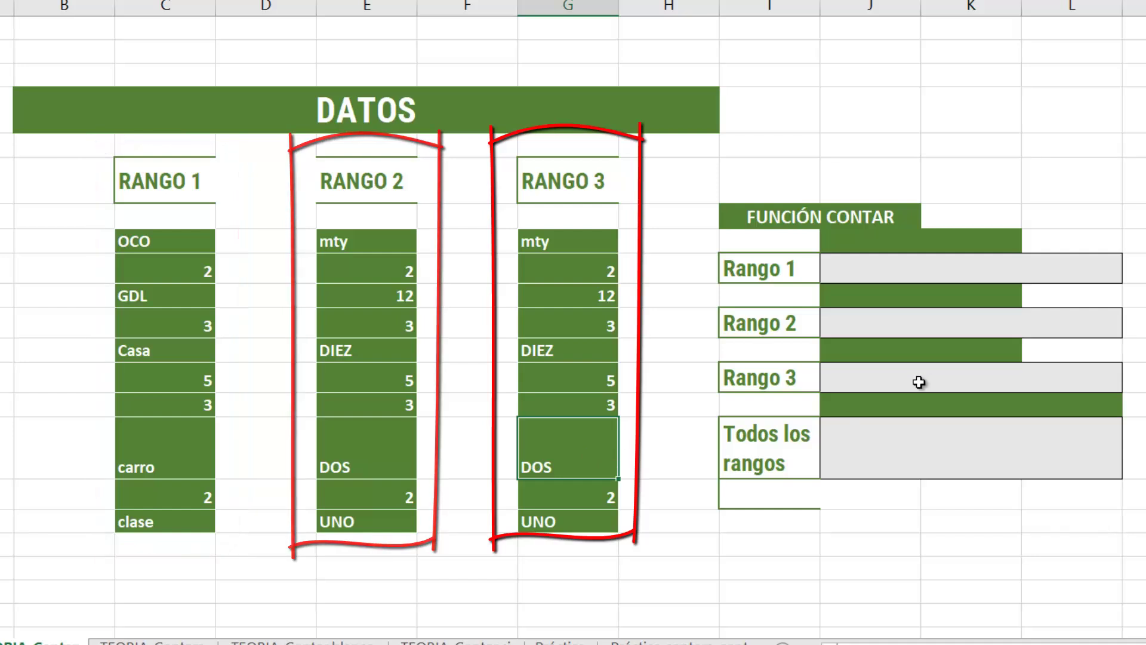
Enter =contar(C50:C59) in the Rango 1 result cell to count that column's numeric cells
left_click(924, 267)
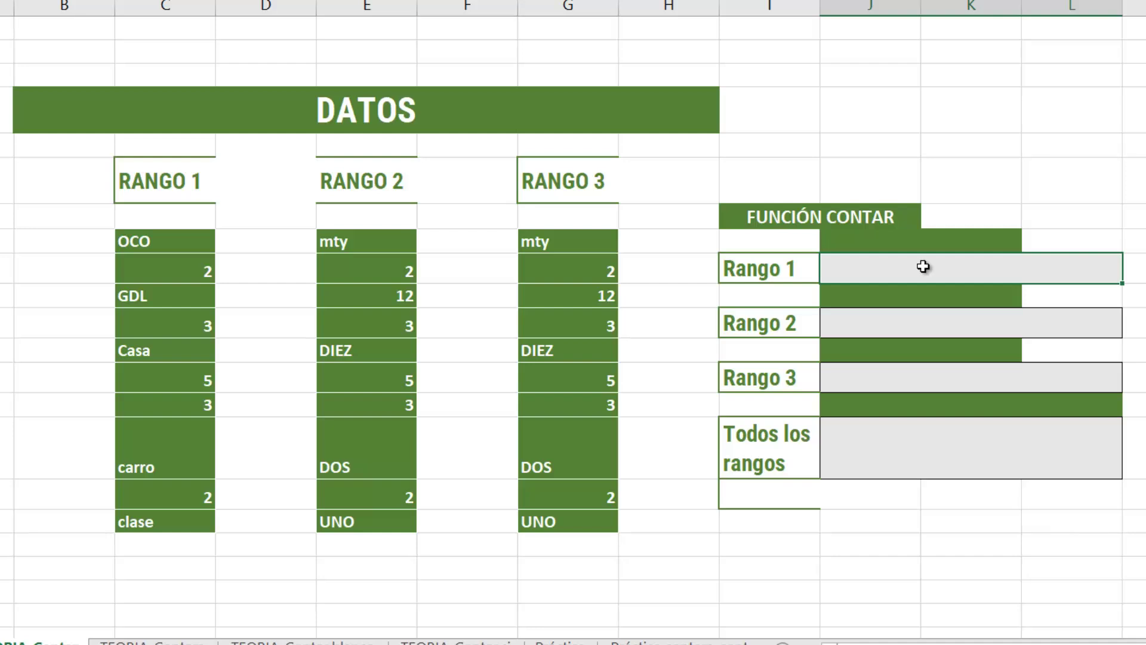
type("=")
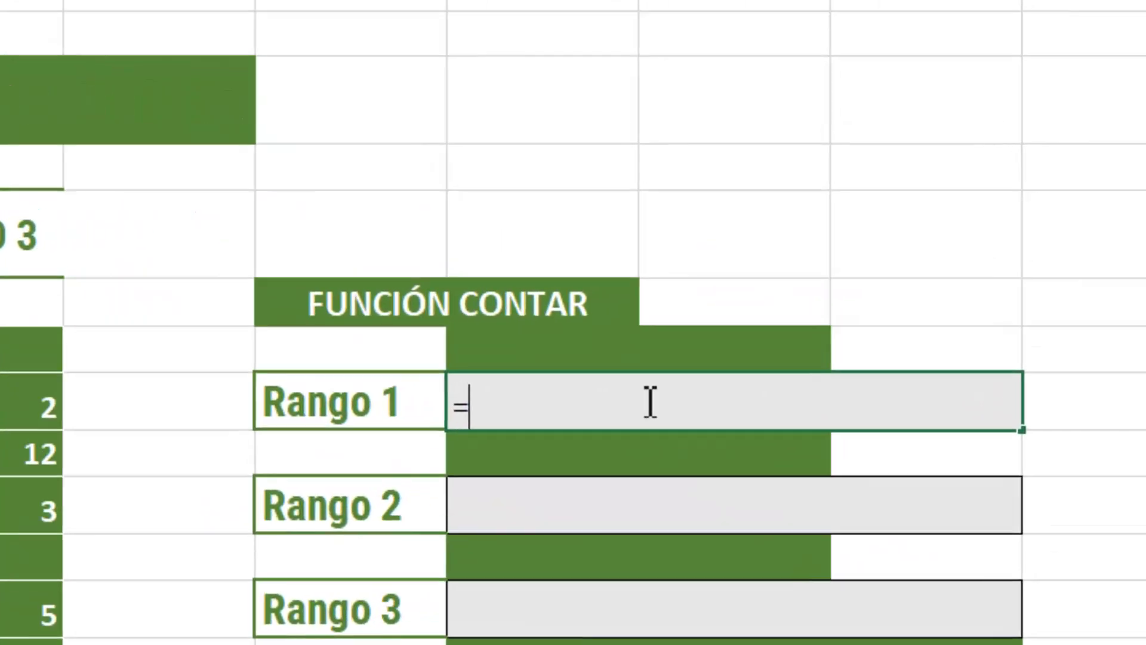
type("contar(")
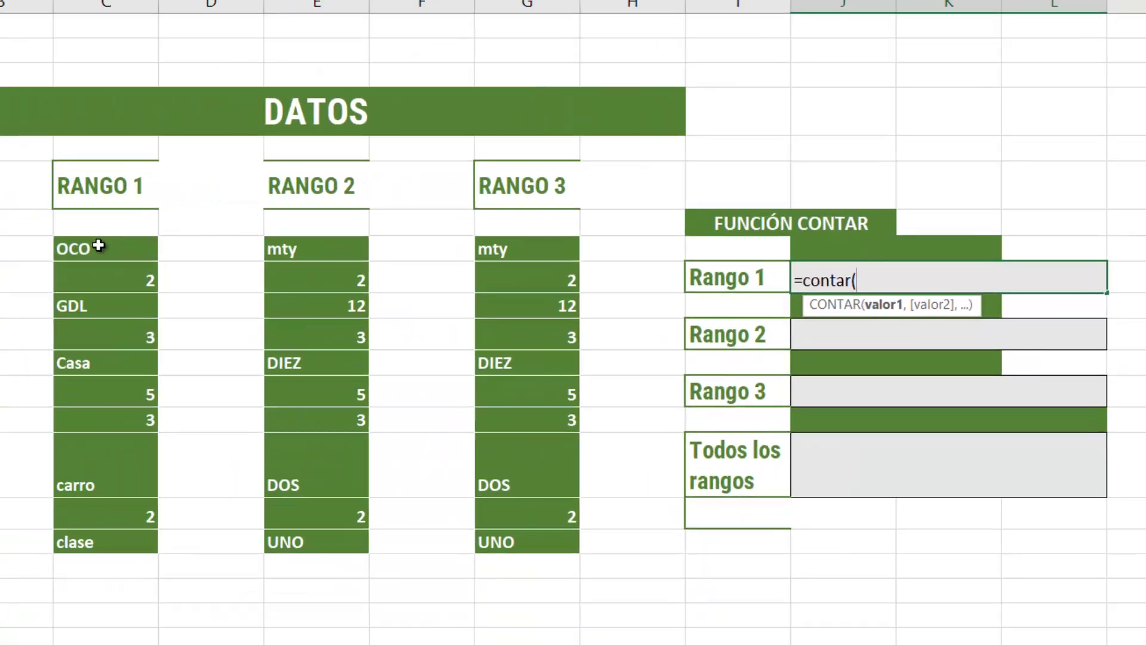
left_click(107, 246)
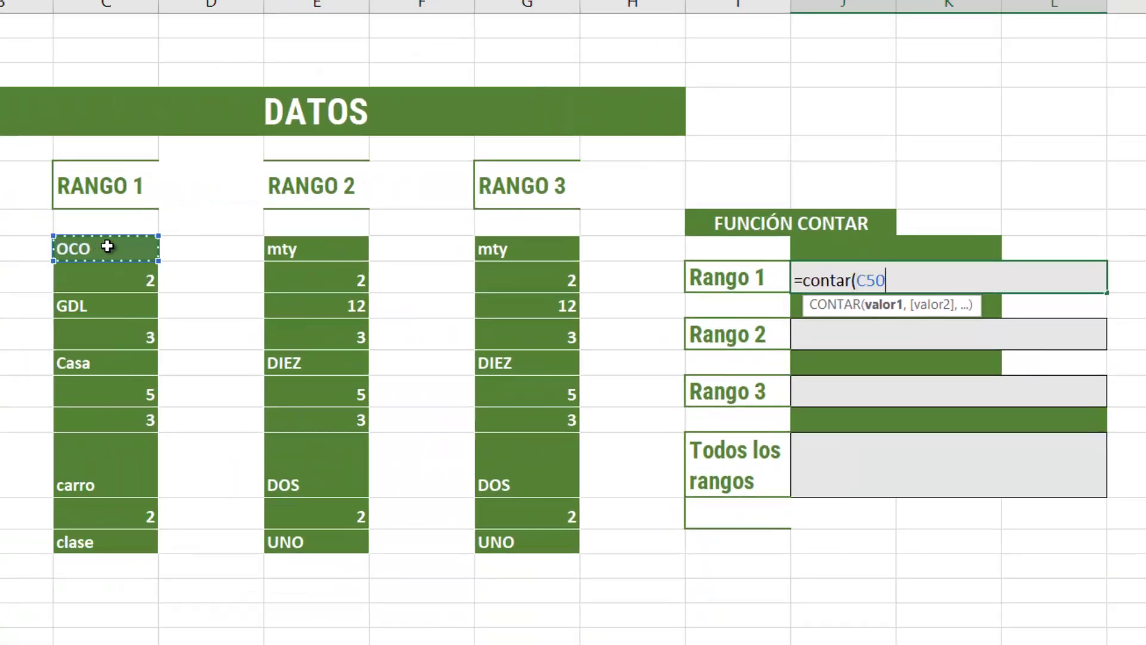
left_click_drag(106, 246, 105, 541)
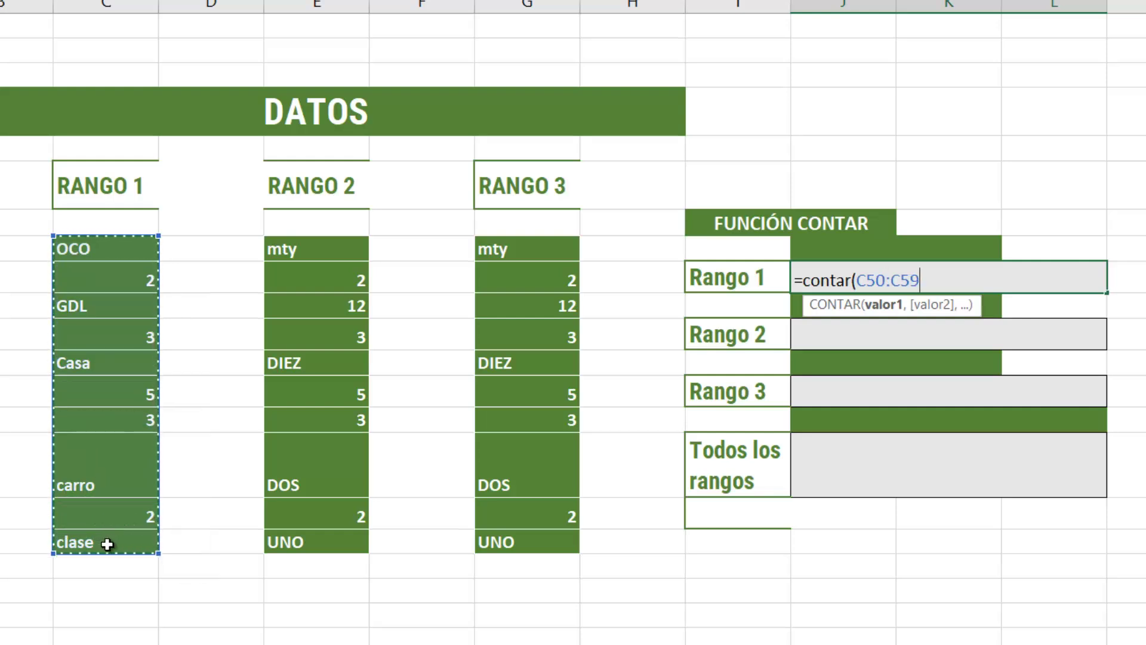
left_click(948, 276)
type(")")
key("Return")
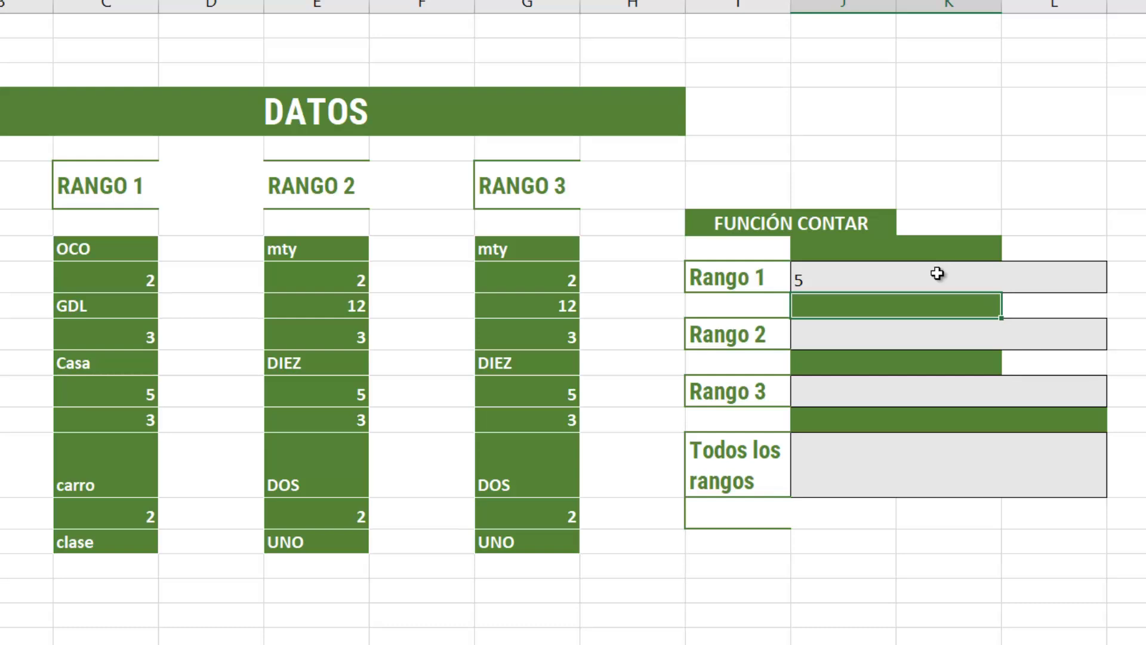
Check the Rango 1 count by selecting each numeric cell in its column together, and clear the multiple selection
left_click(127, 281)
left_click(130, 338, "ctrl")
left_click(123, 395, "ctrl")
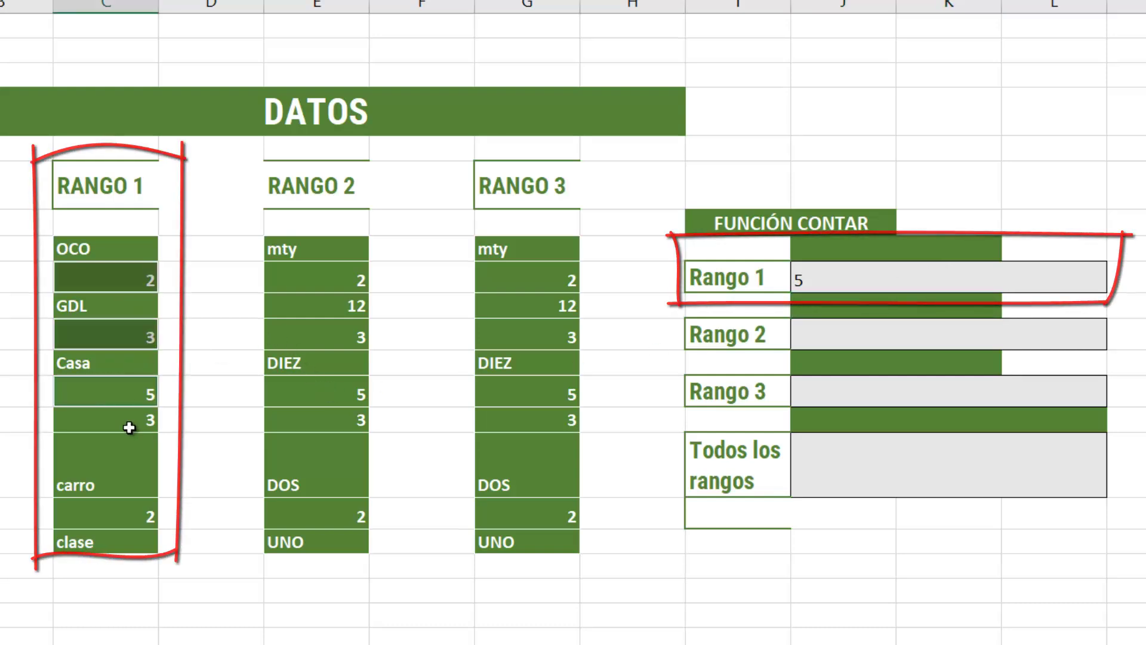
left_click(128, 421, "ctrl")
left_click(128, 512, "ctrl")
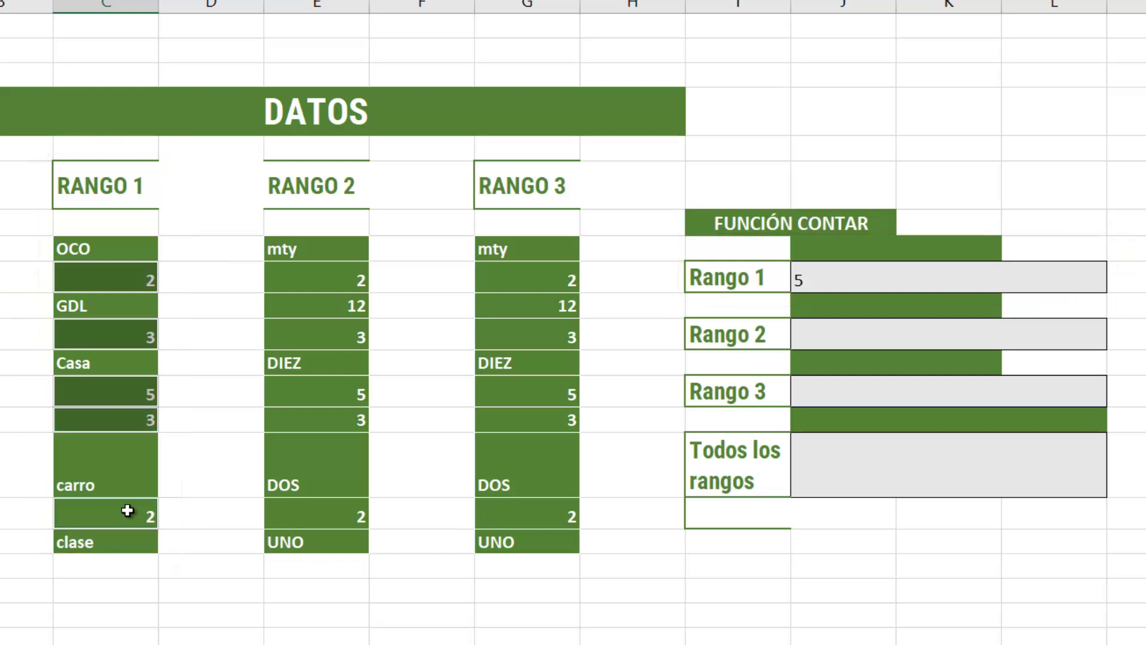
left_click(144, 360)
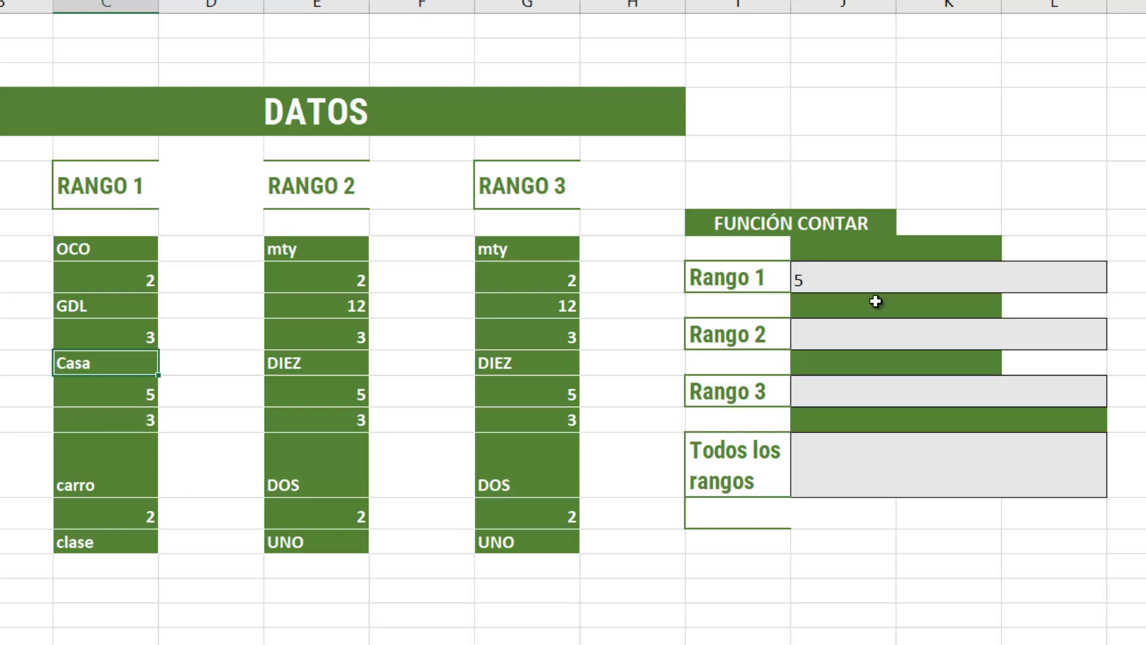
Enter =contar(E50:E59) in the Rango 2 result cell to count that column's numeric cells
left_click(882, 346)
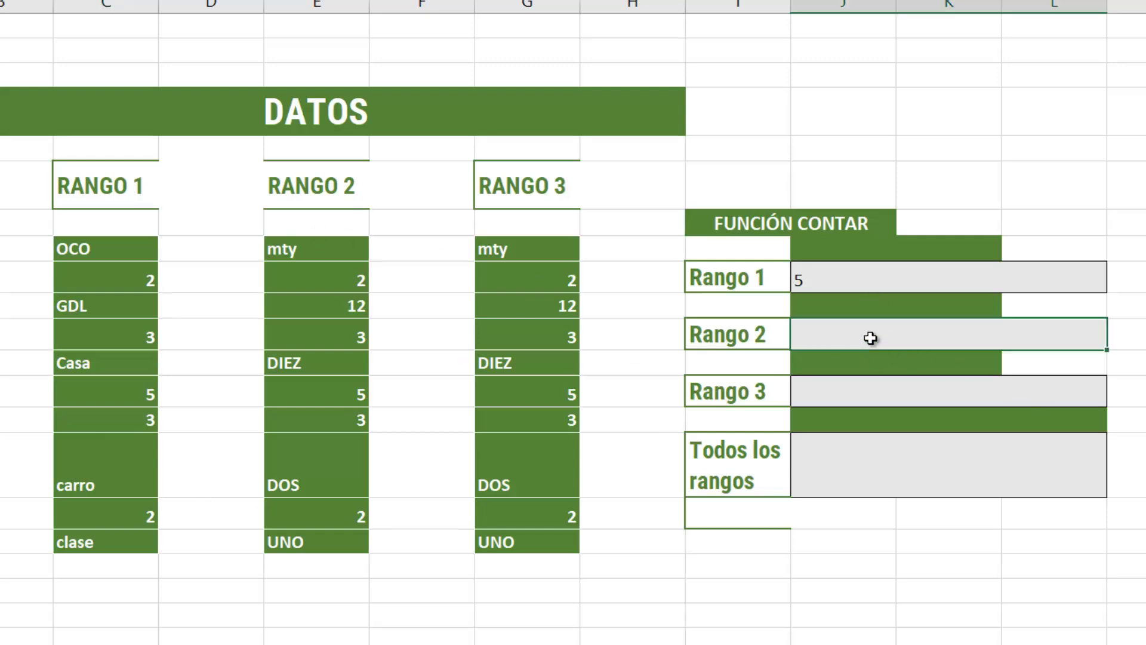
type("=contar")
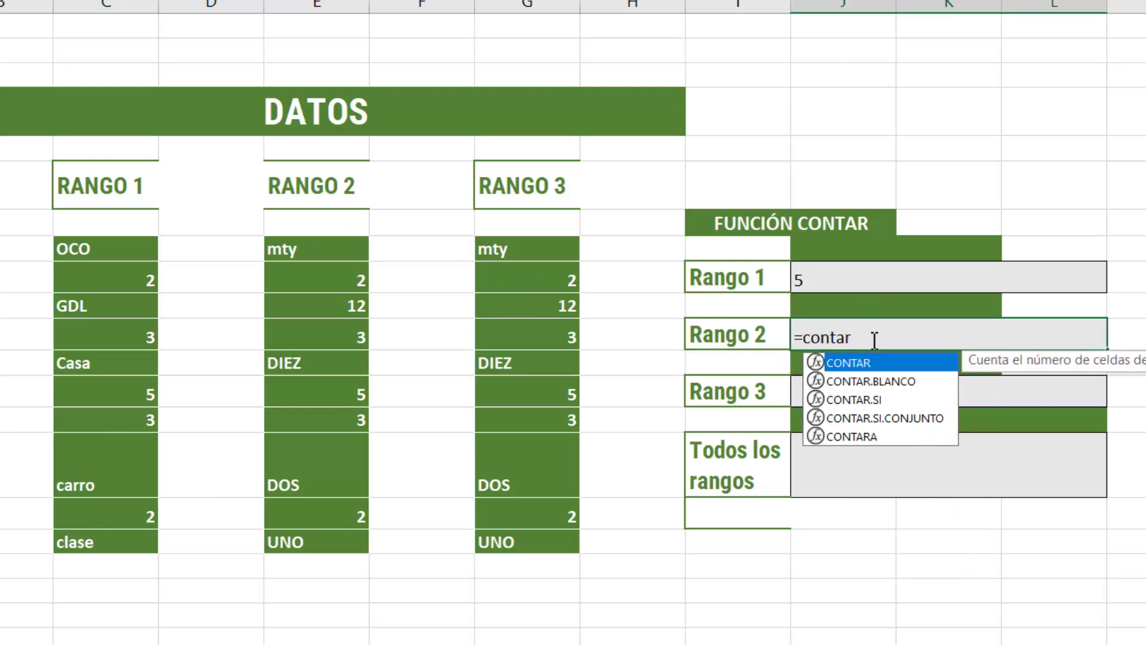
type("(")
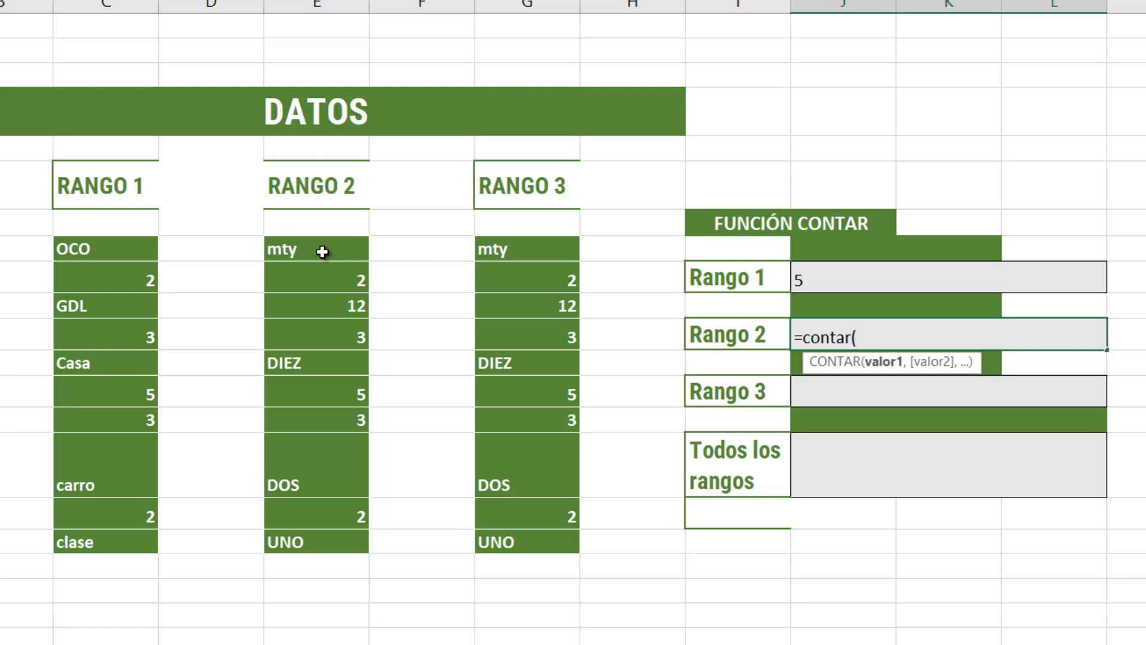
left_click_drag(323, 252, 322, 548)
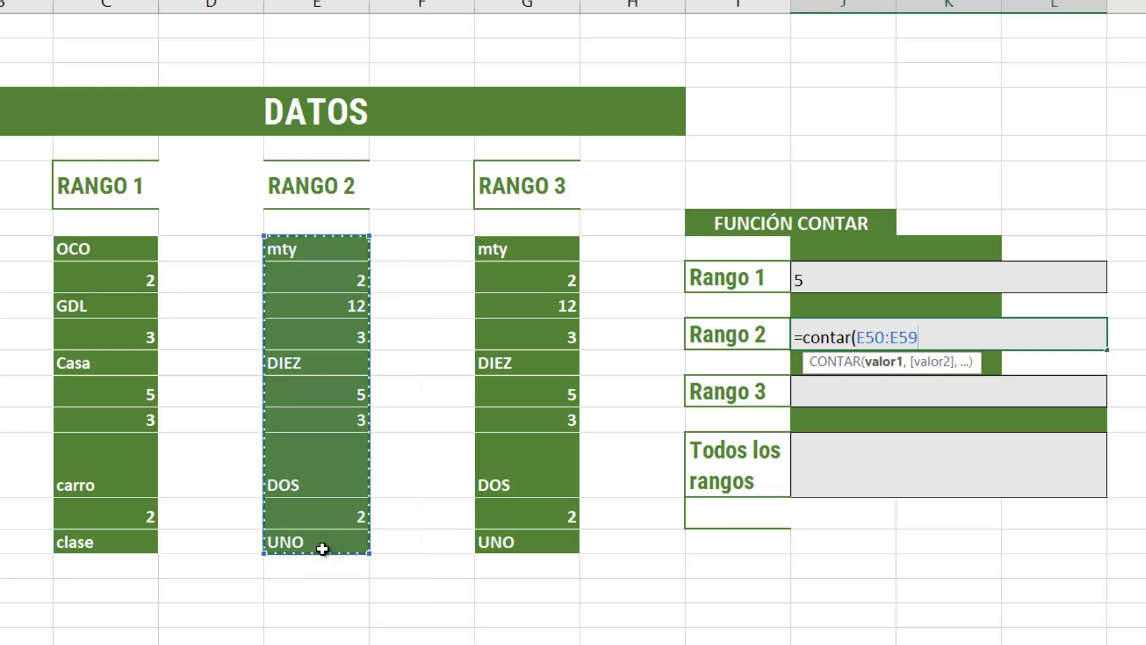
type(")")
key("Return")
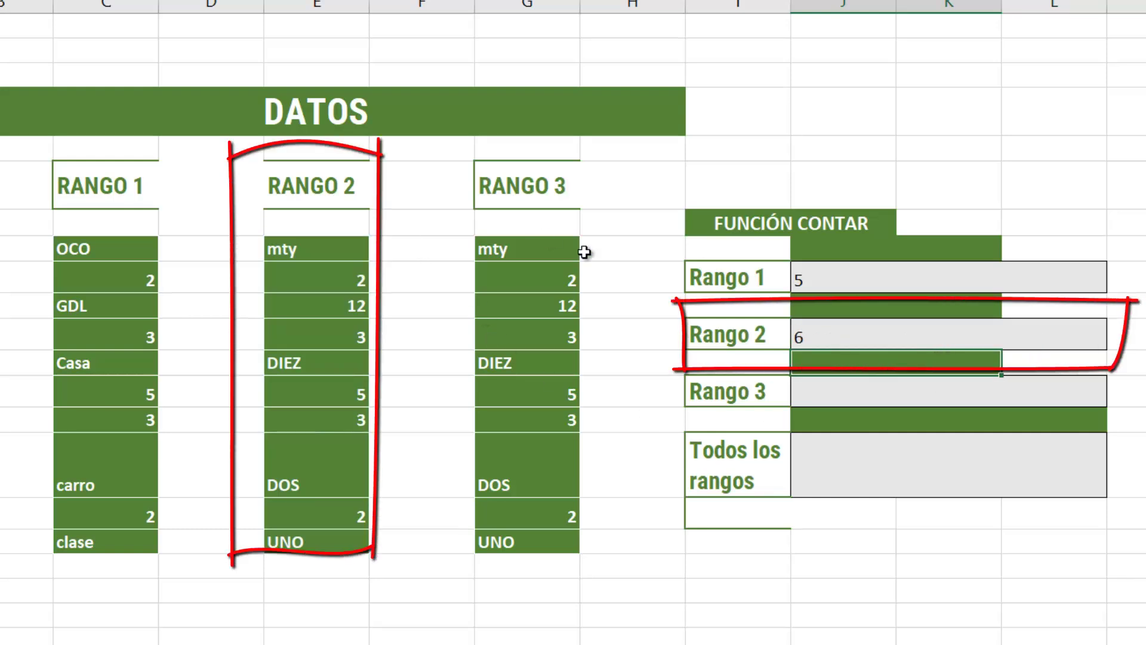
Enter =contar(G50:G59) in the Rango 3 result cell to count that column's numeric cells
left_click(866, 393)
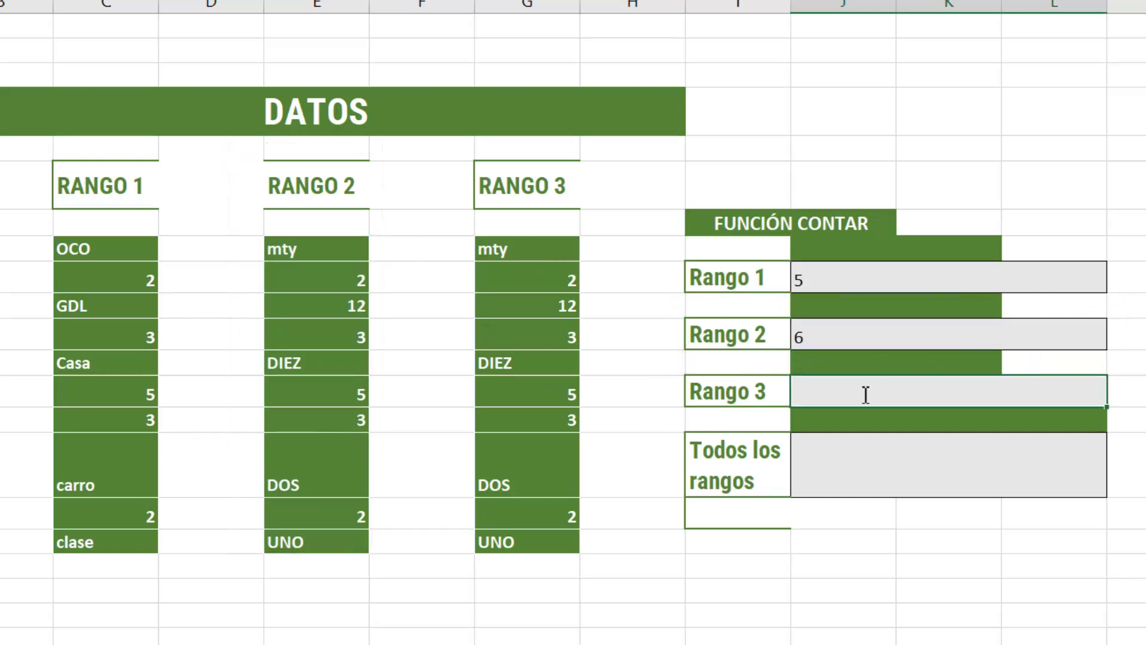
type("=cont")
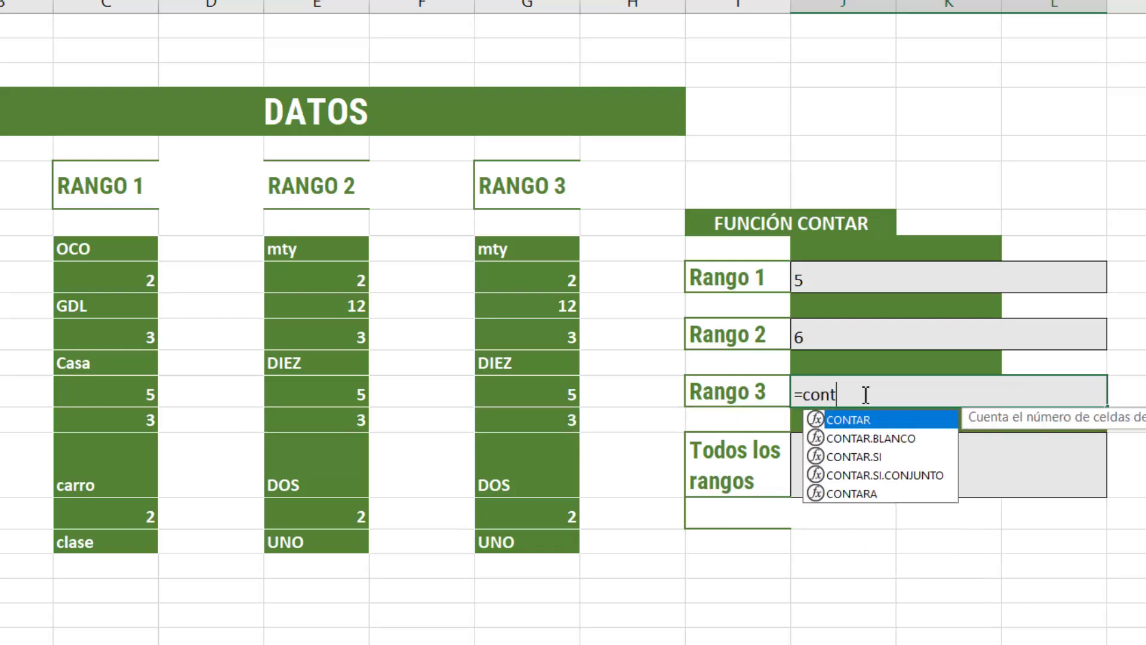
type("ar(")
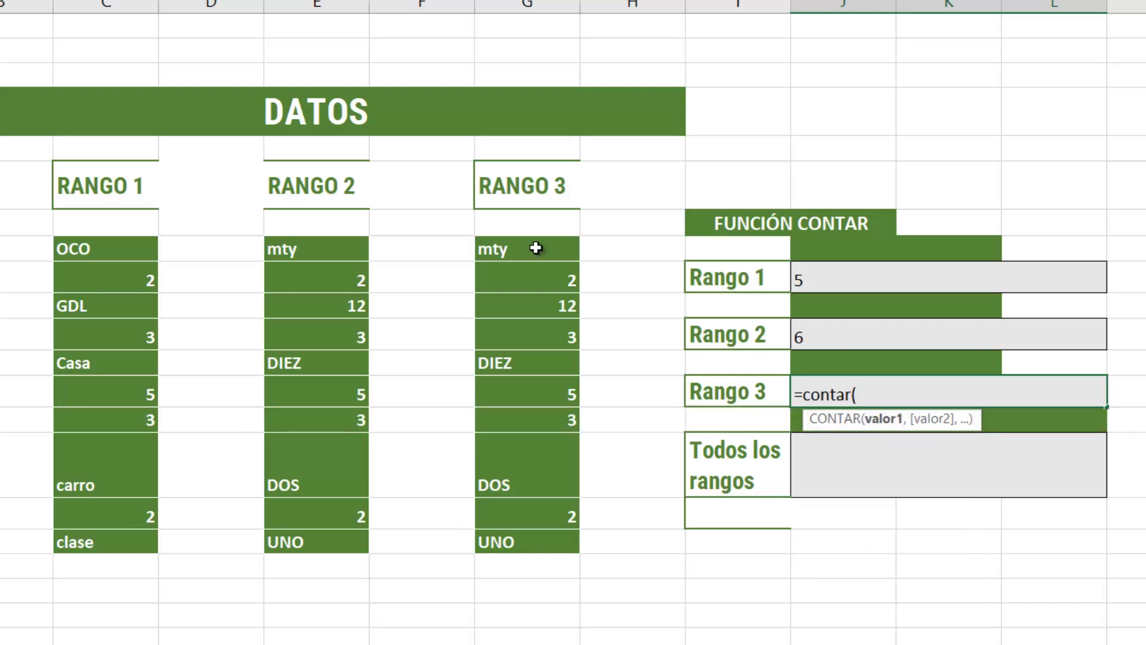
left_click_drag(517, 245, 540, 540)
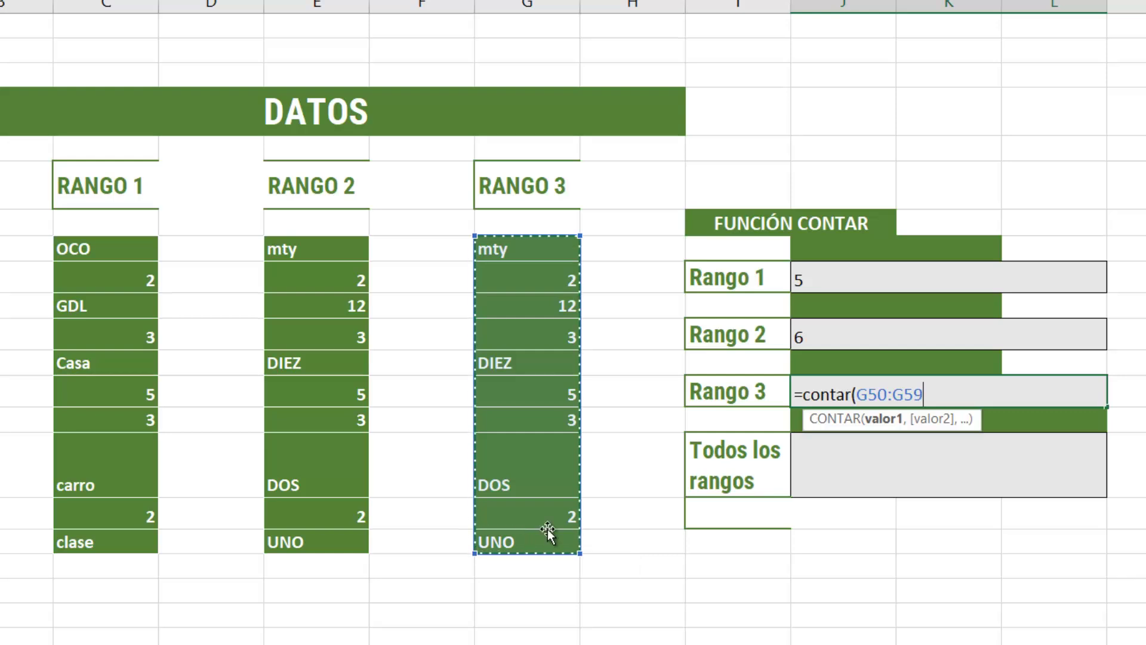
key("Return")
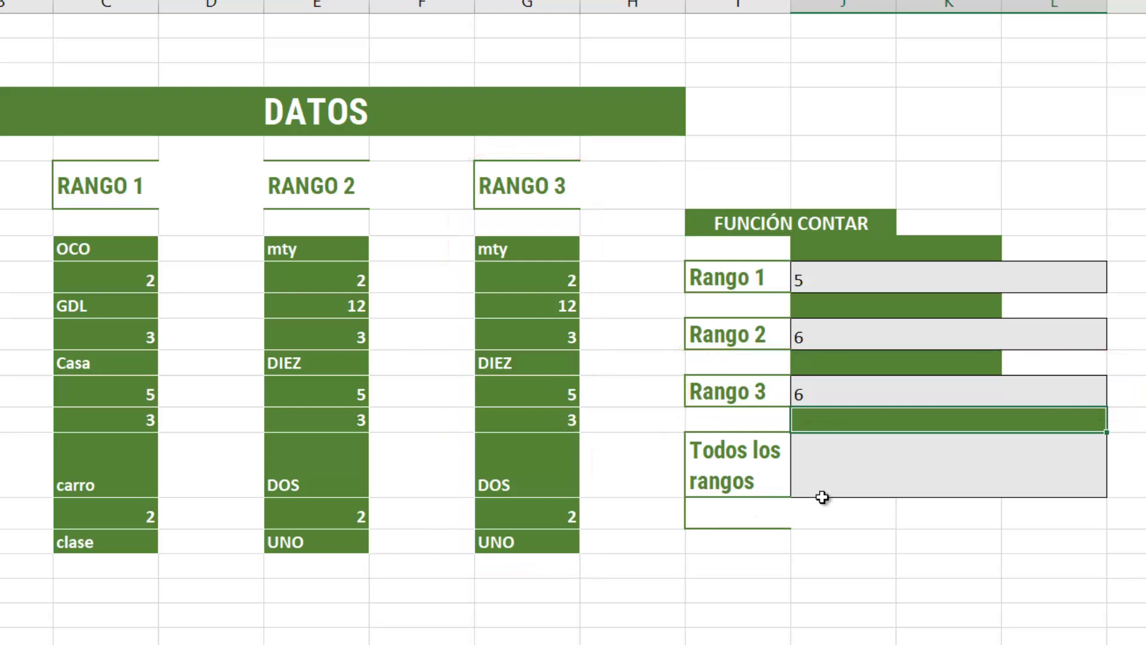
Enter =contar(C50:C59,E50:E59,G50:G59) in the Todos los rangos result cell to count numeric cells across all three ranges
left_click(851, 487)
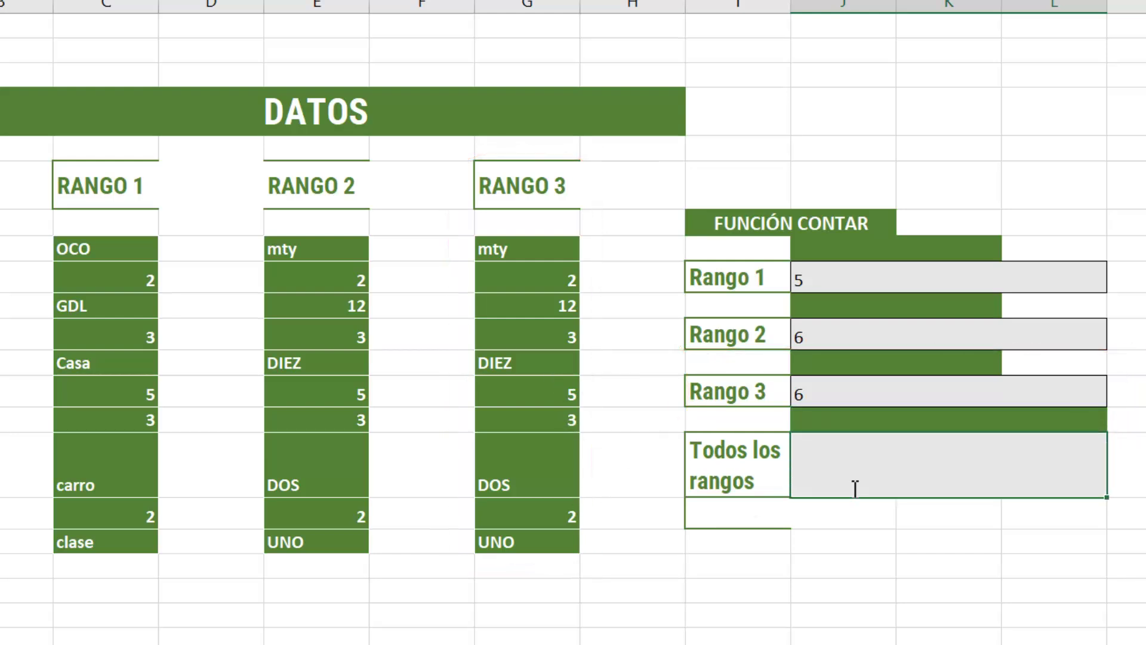
type("=")
type("contar(")
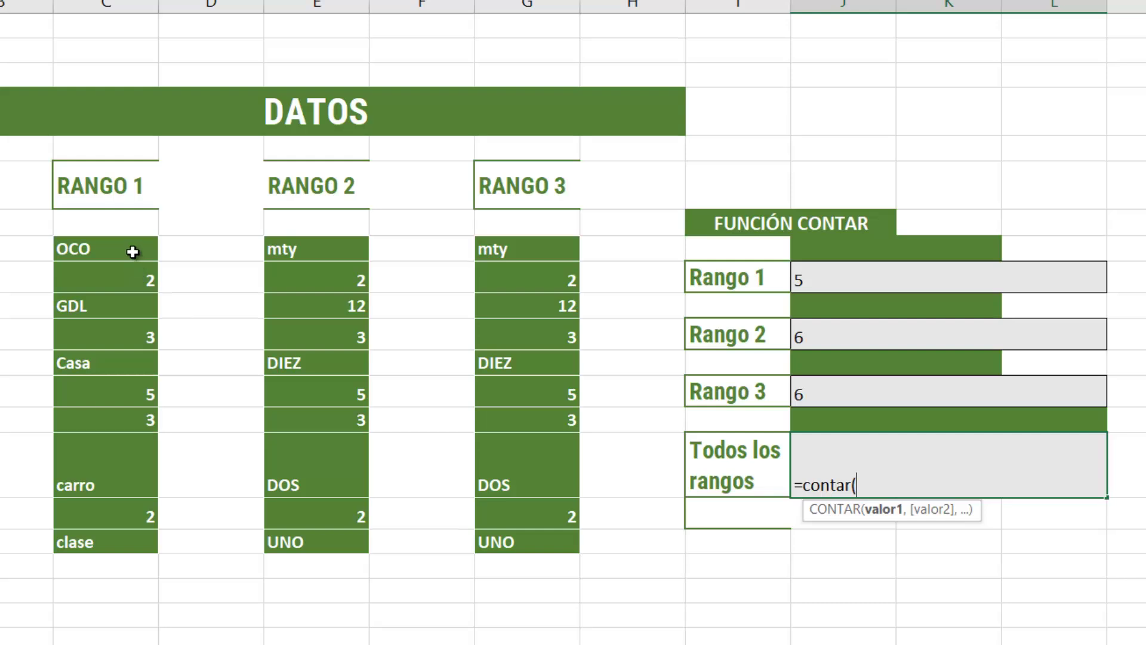
left_click_drag(138, 249, 138, 542)
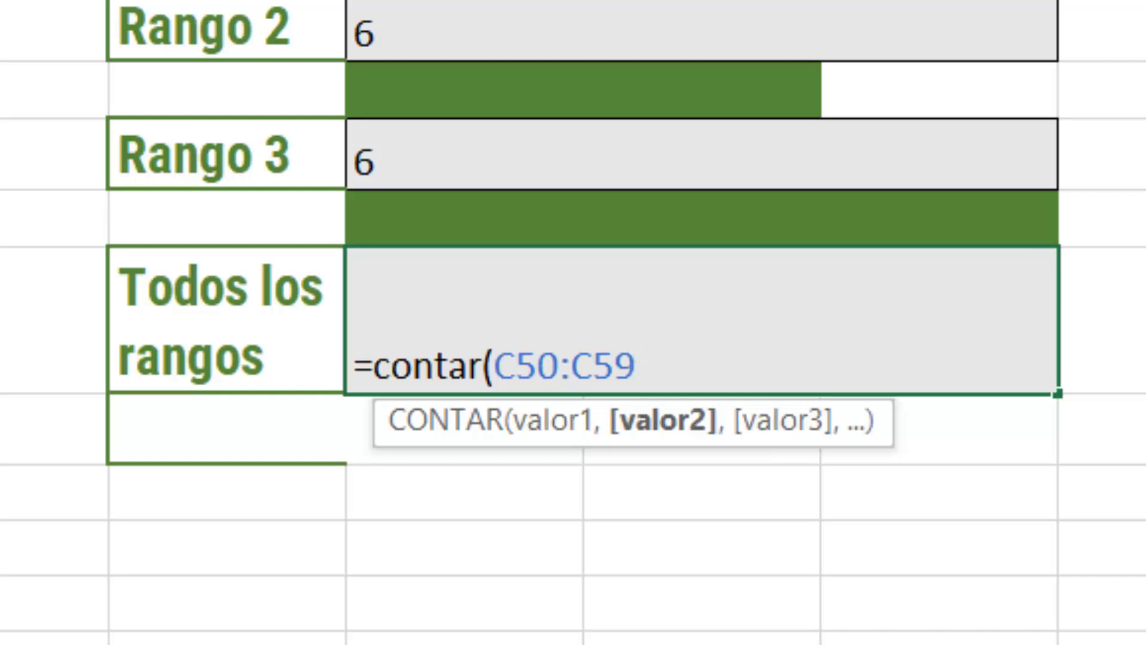
type(",E50:E58")
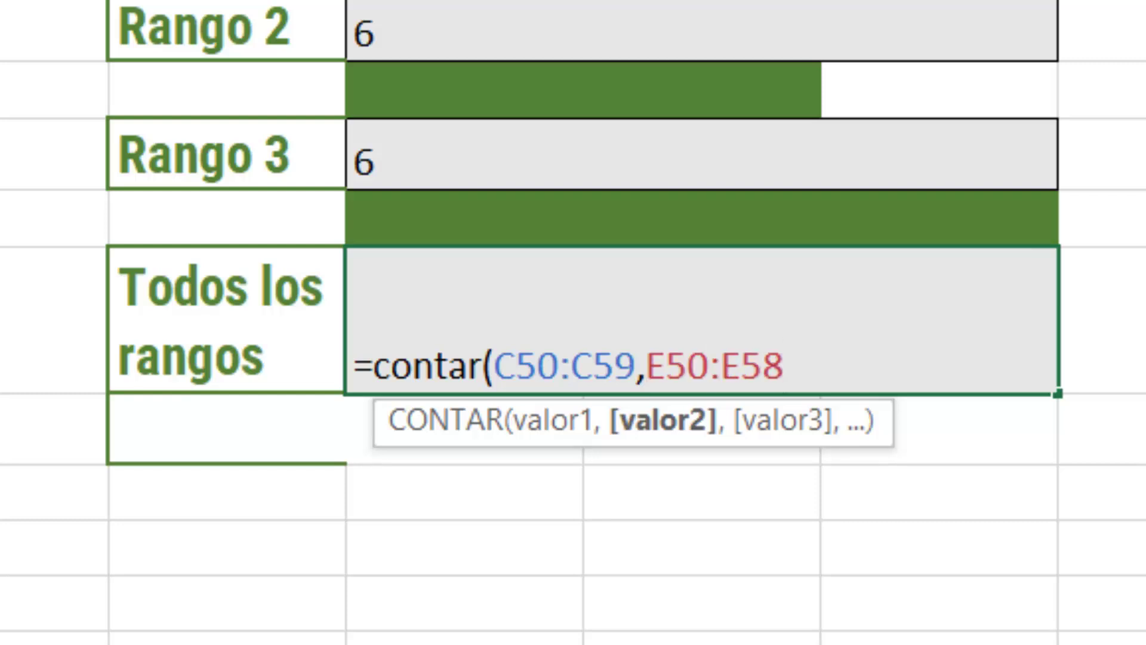
key("BackSpace")
type("9,")
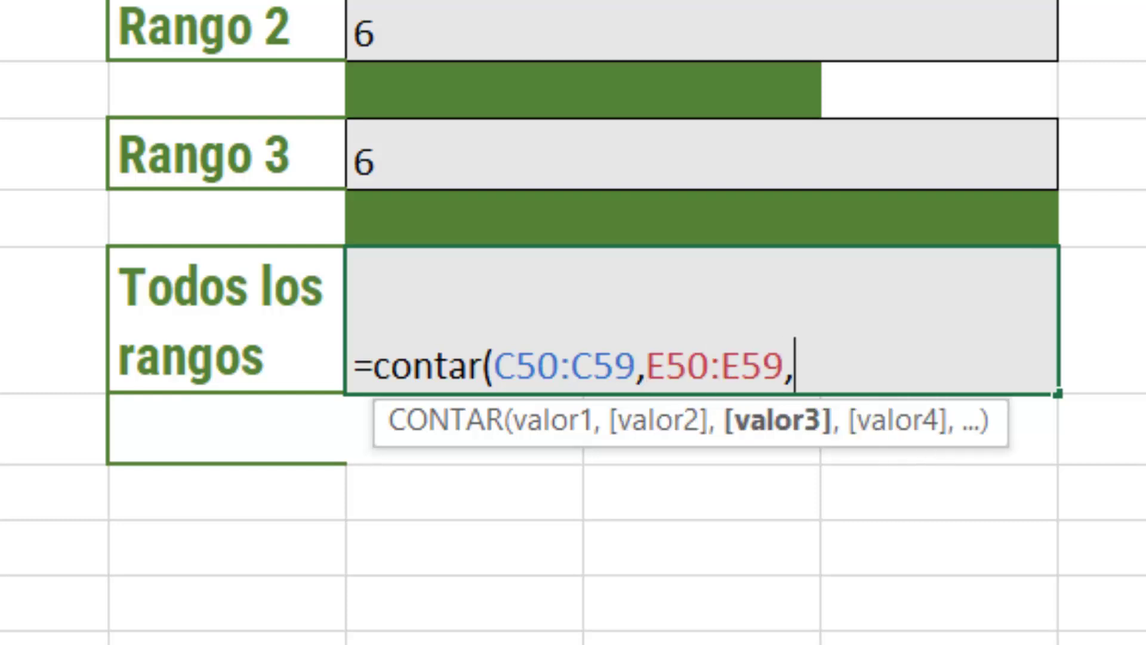
type("G50:G58")
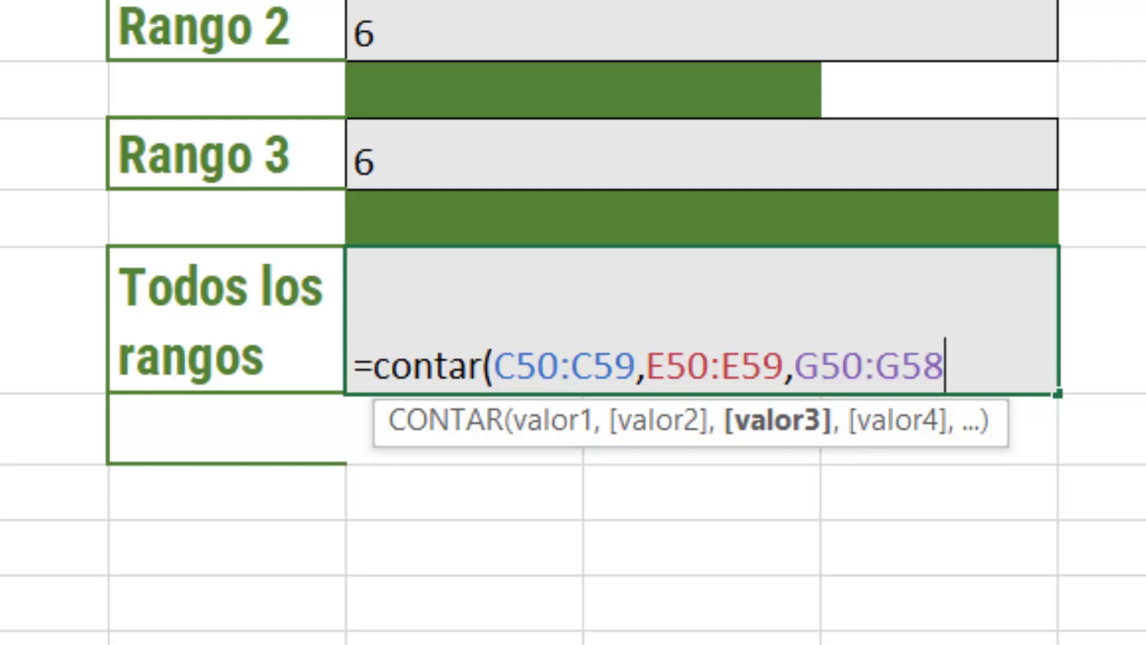
key("BackSpace")
type("9)")
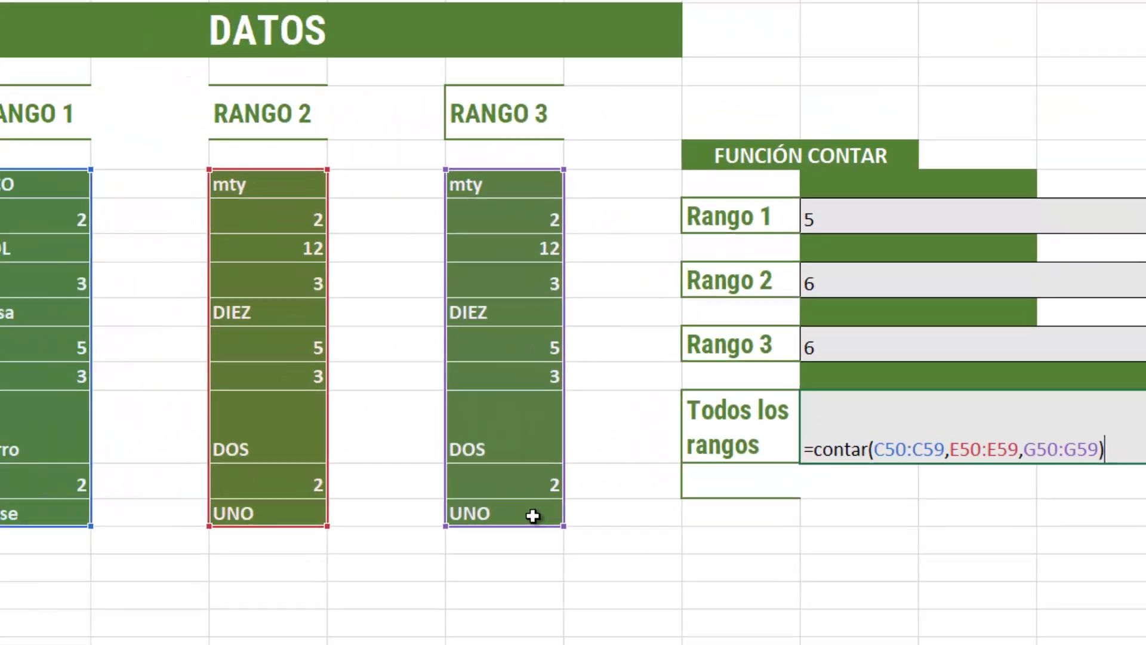
key("Return")
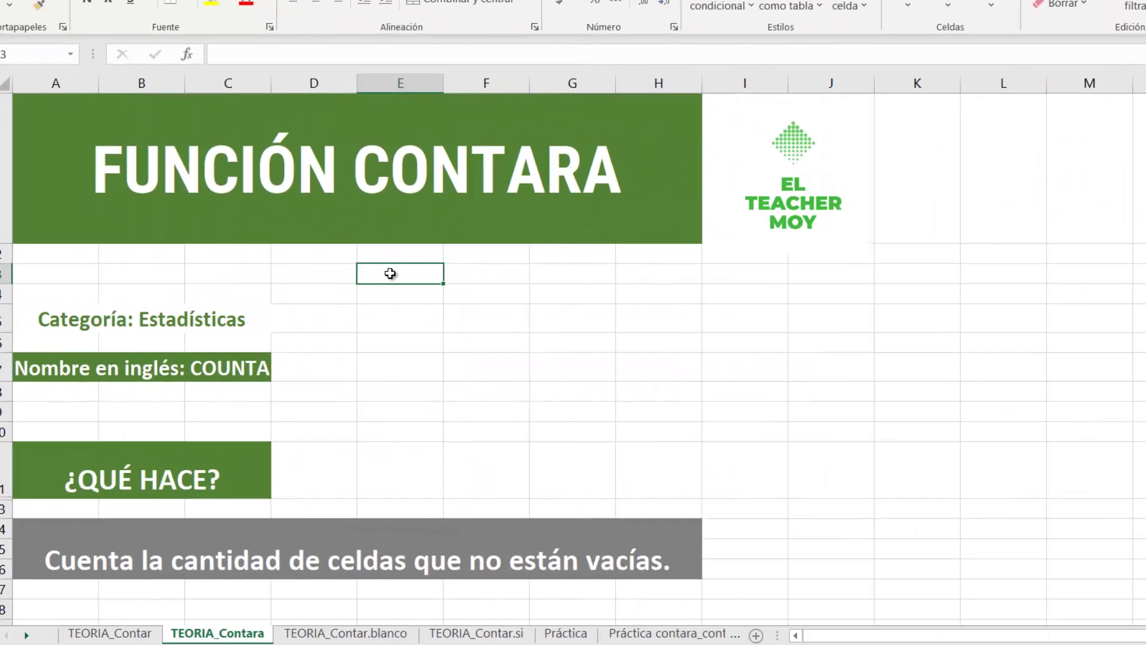
Review the CONTARA theory sheet, examining the function's category, purpose, syntax and the valor1 and valor2 argument descriptions
left_click(179, 322)
scroll(274, 310, "down", 2)
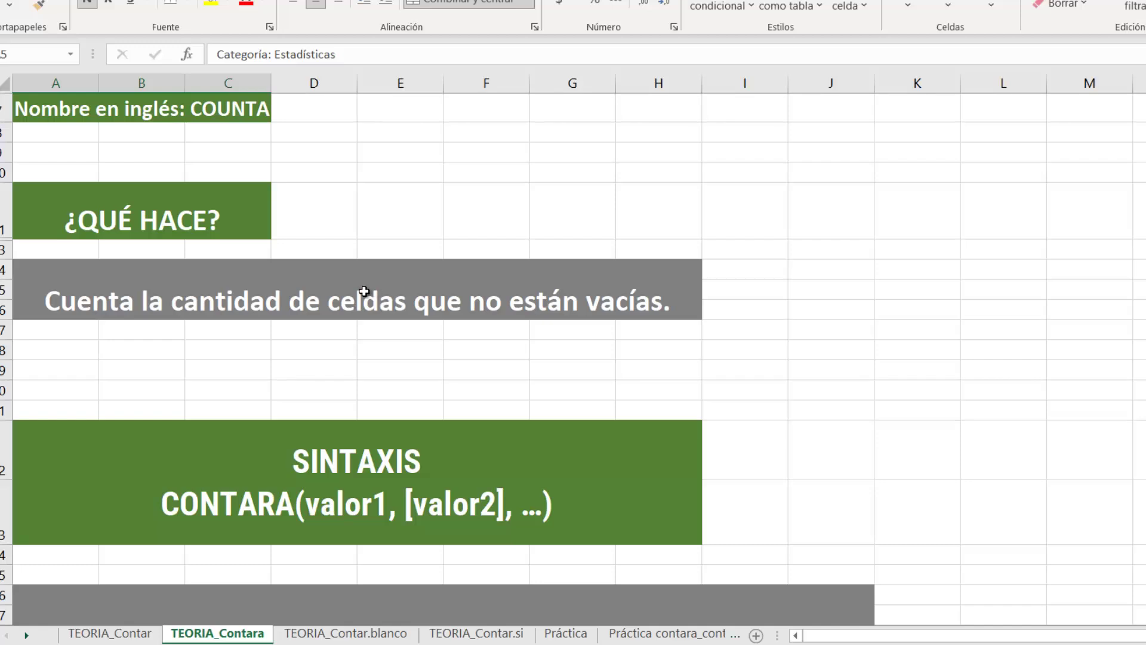
scroll(367, 292, "down", 3)
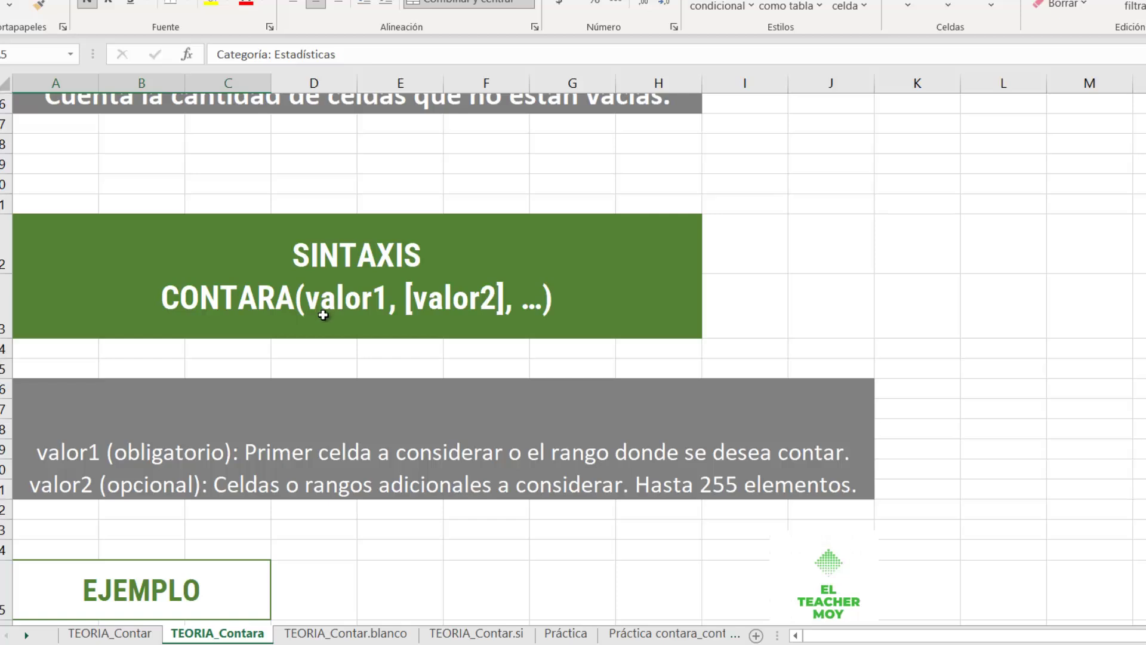
left_click(332, 306)
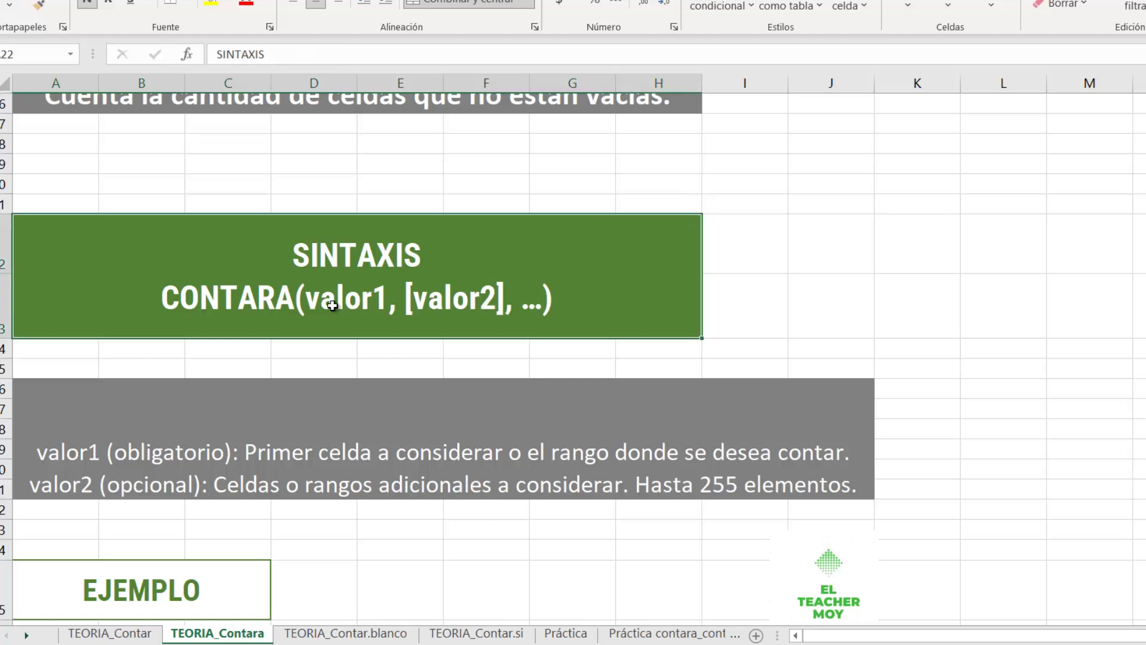
left_click(332, 436)
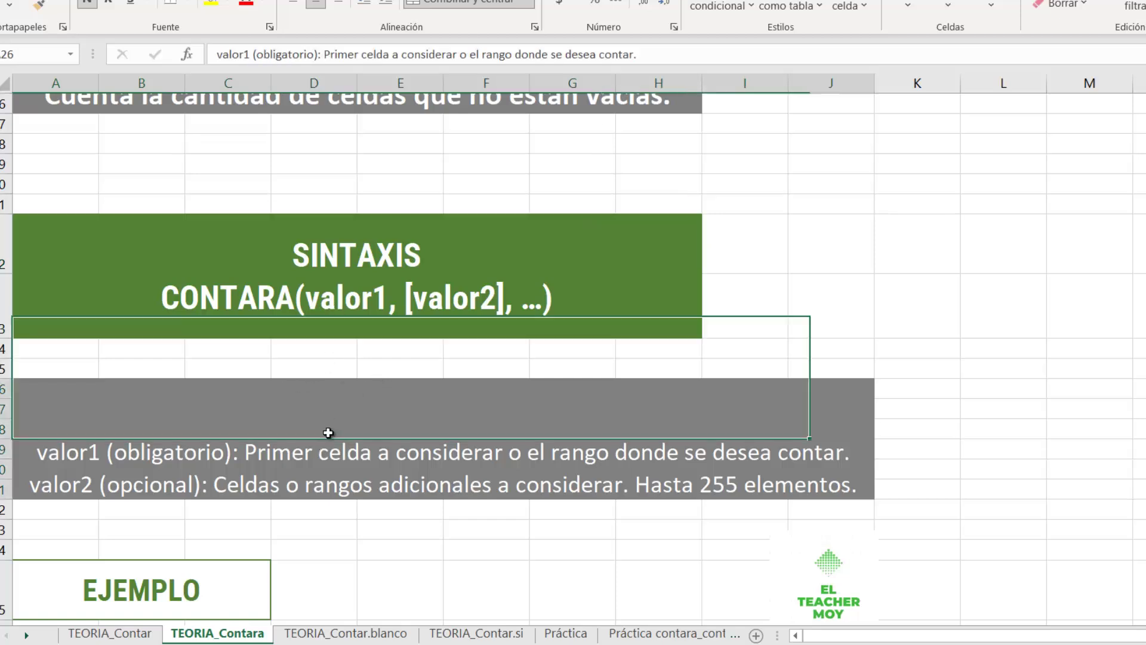
left_click(379, 307)
double_click(397, 309)
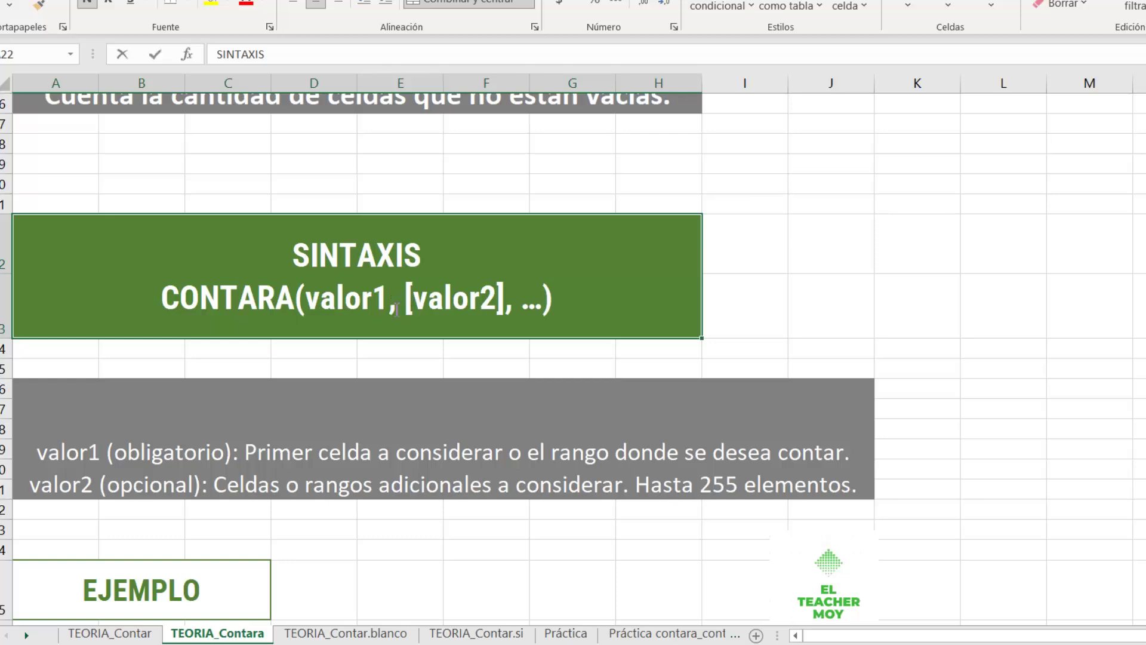
left_click(284, 443)
scroll(284, 443, "down", 1)
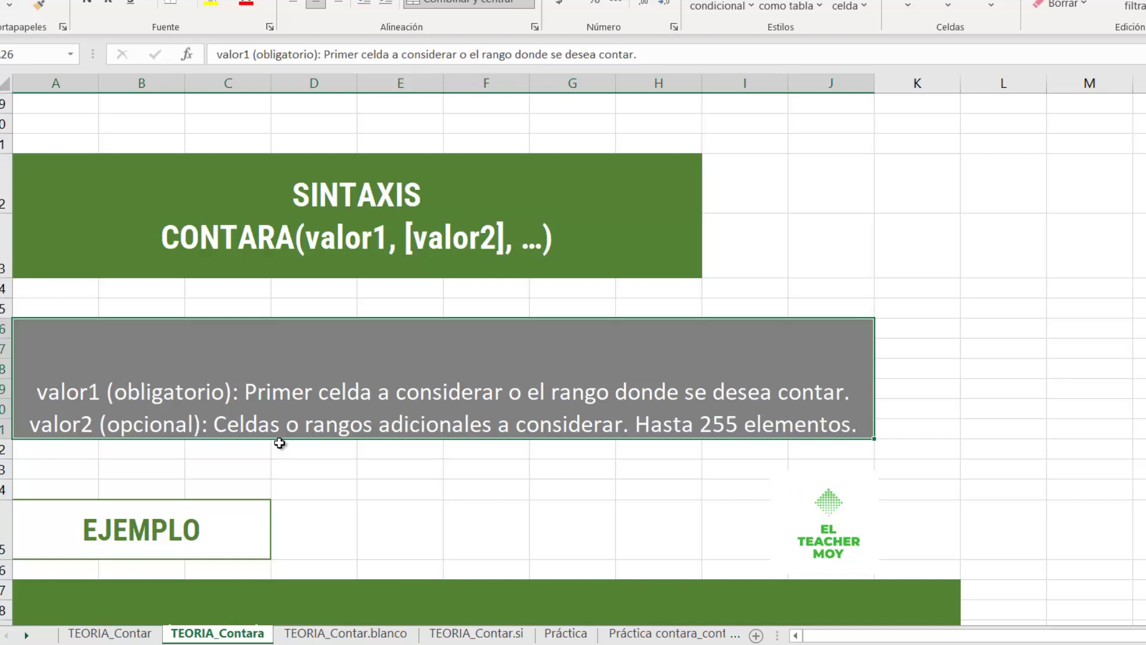
Enter =contara(C50:C59) in the Rango 1 result cell of the CONTARA example to count that column's non-empty cells
scroll(350, 401, "down", 7)
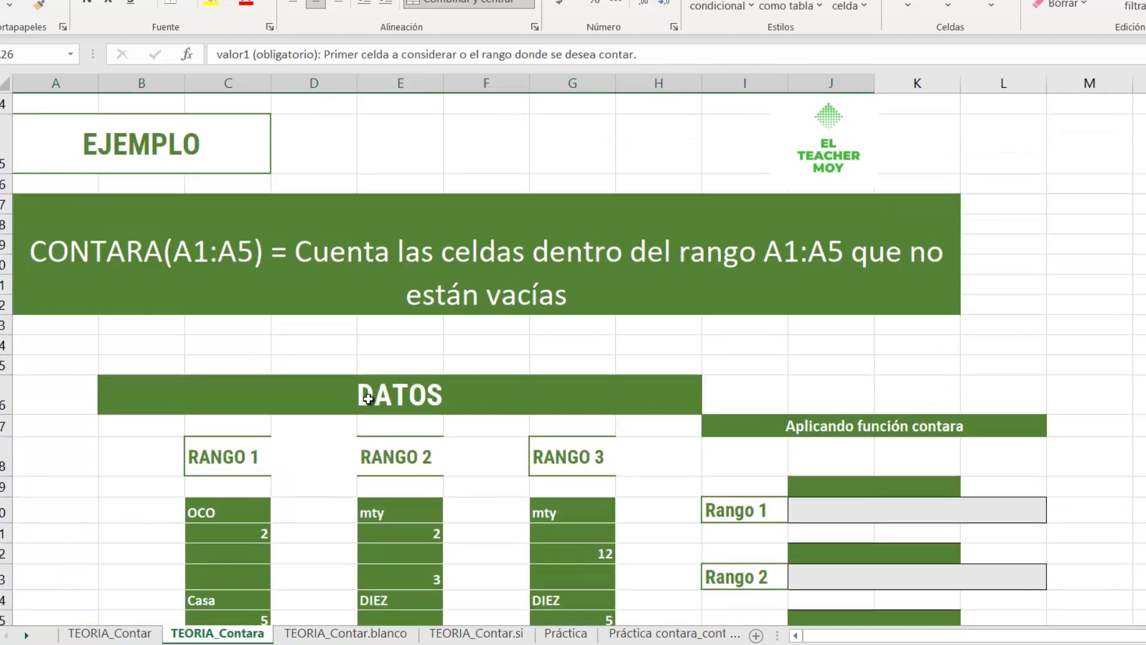
scroll(376, 395, "down", 1)
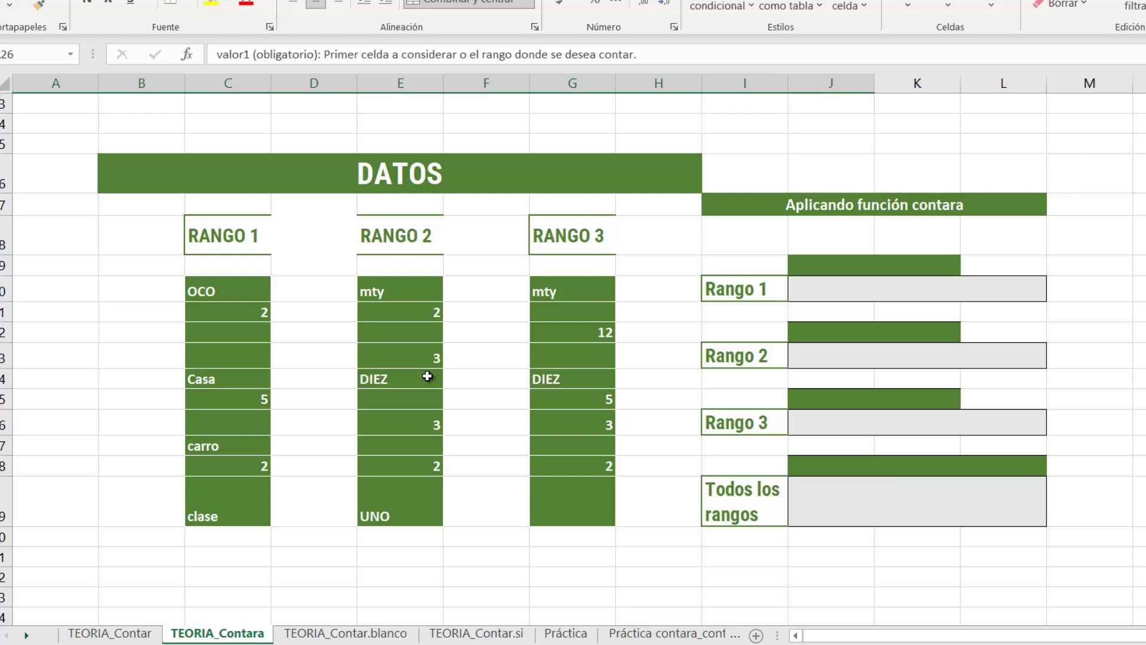
left_click(865, 294)
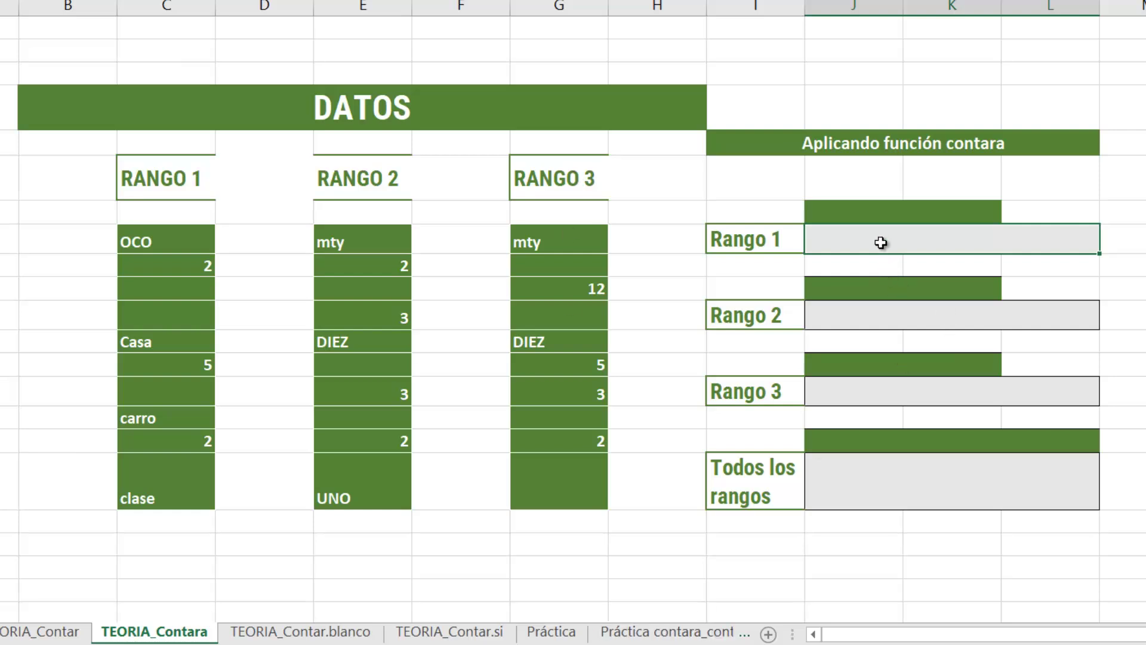
type("=contara")
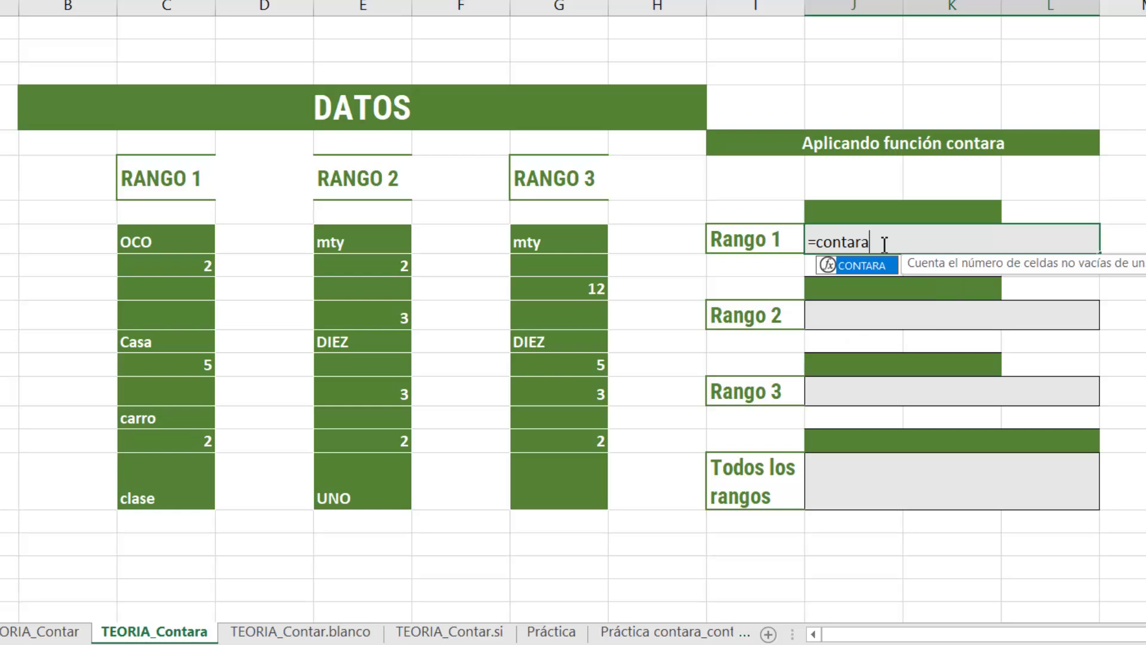
type("(")
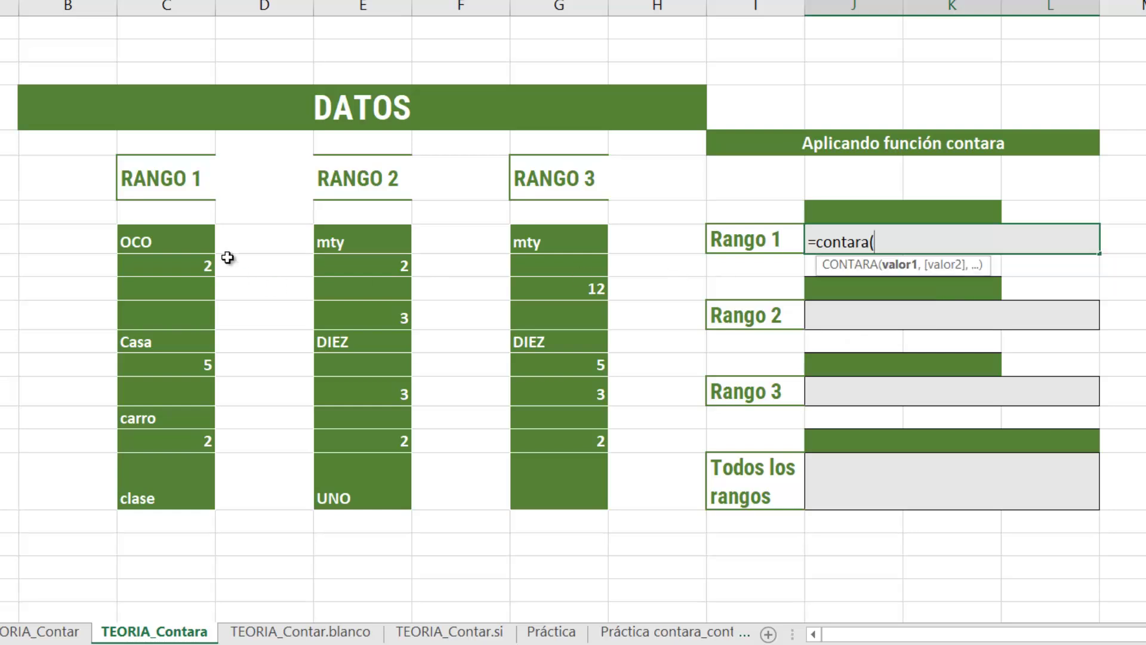
left_click_drag(179, 243, 175, 498)
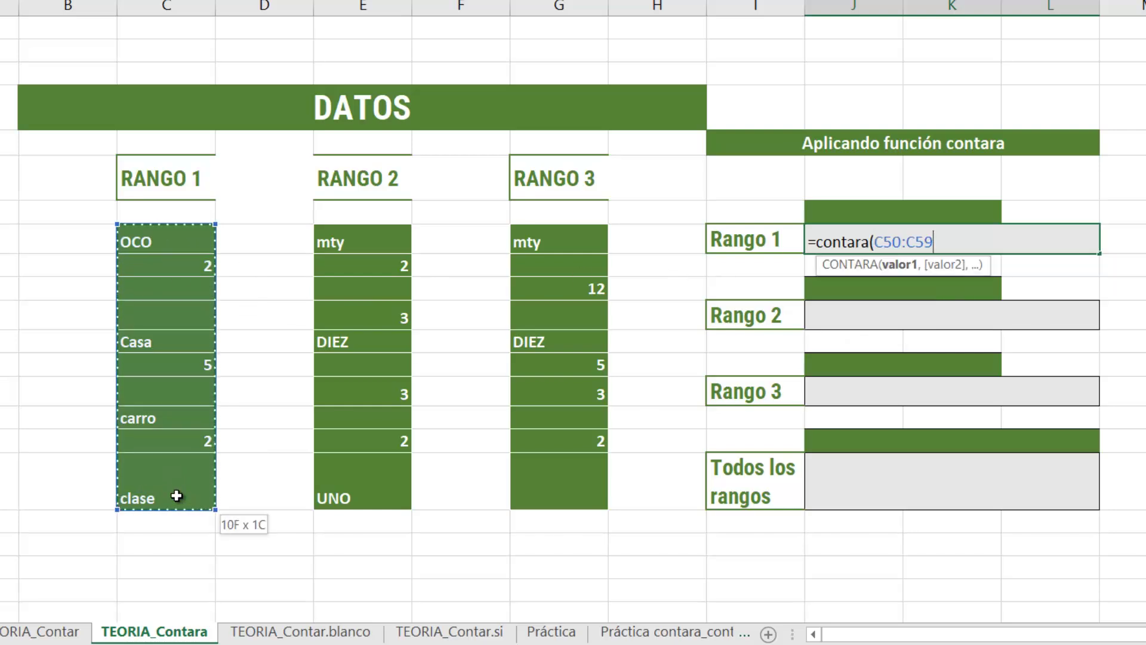
type(")")
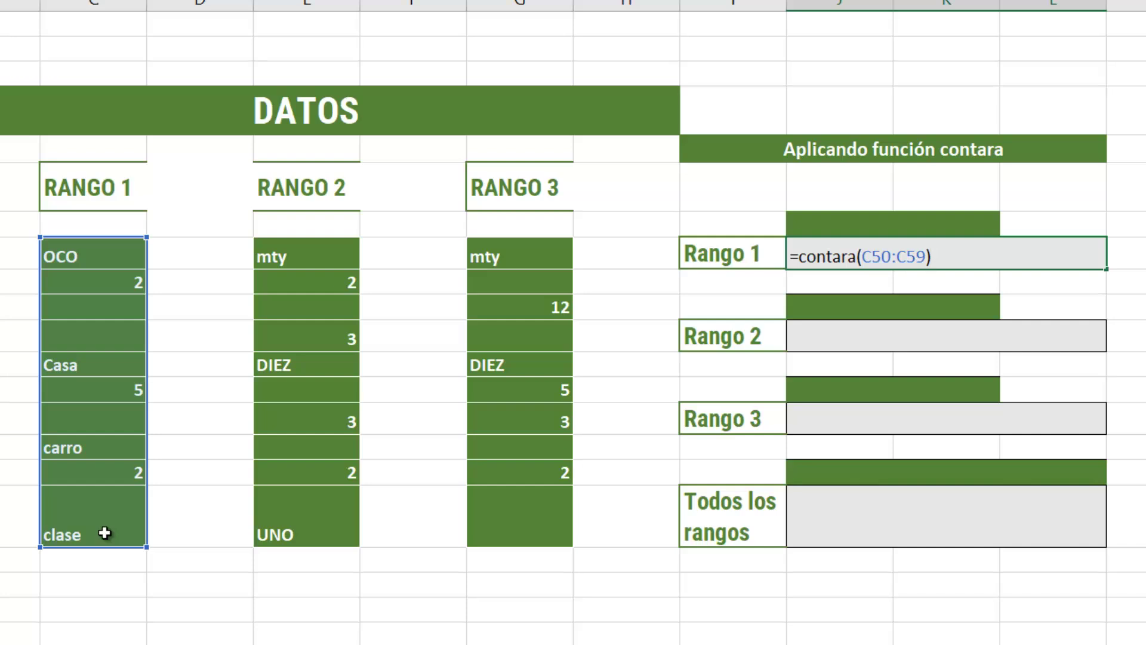
key("Return")
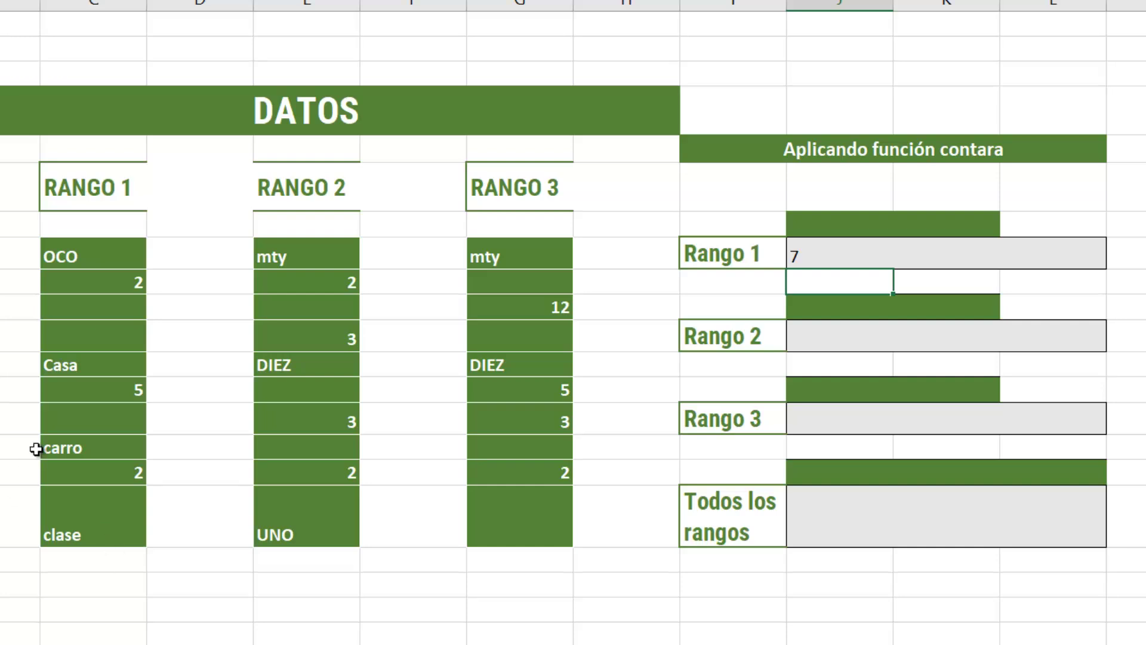
Check the Rango 1 CONTARA count by selecting every non-empty cell in its column together
left_click(116, 255)
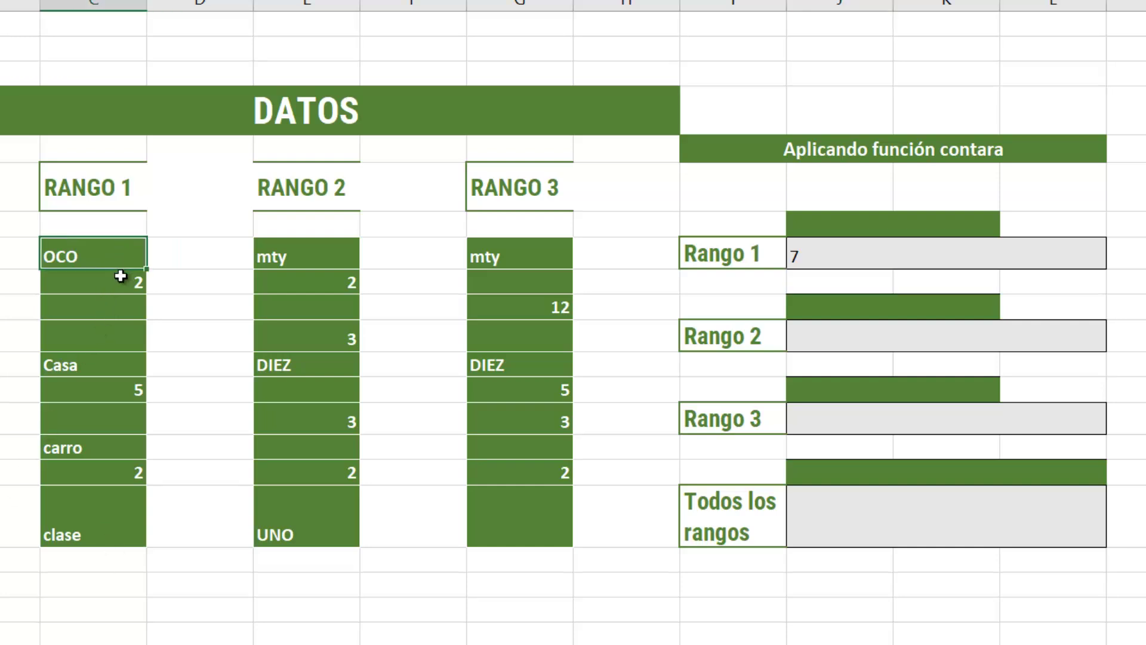
left_click(121, 276, "ctrl")
left_click(102, 365, "ctrl")
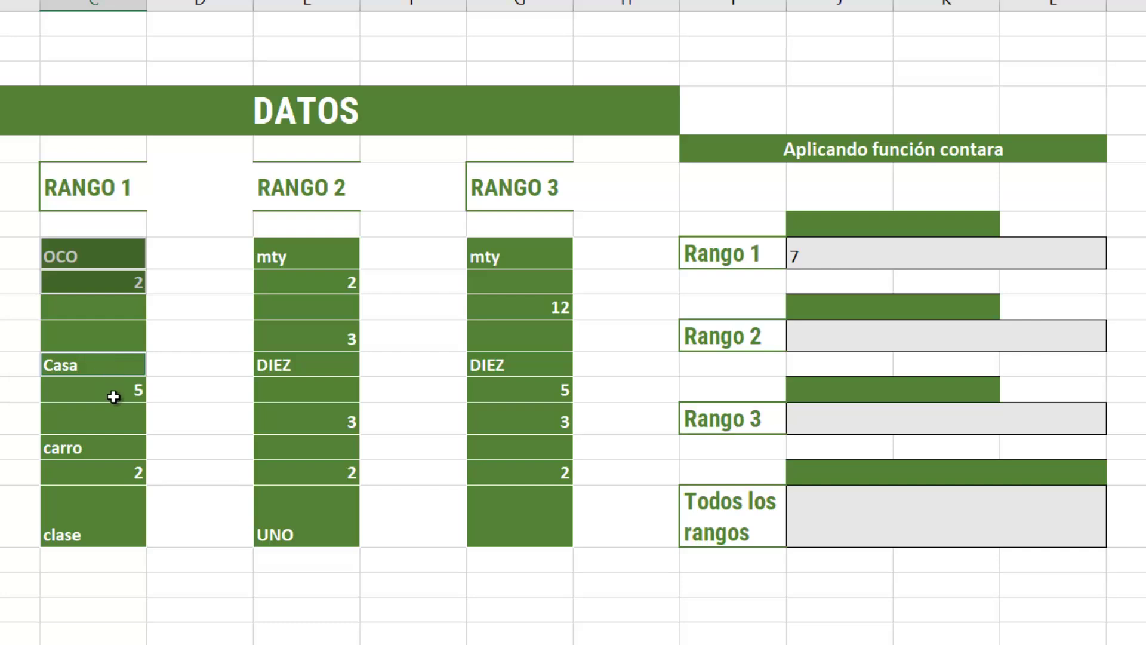
left_click(112, 394, "ctrl")
left_click(104, 449, "ctrl")
left_click(120, 475, "ctrl")
left_click(102, 529, "ctrl")
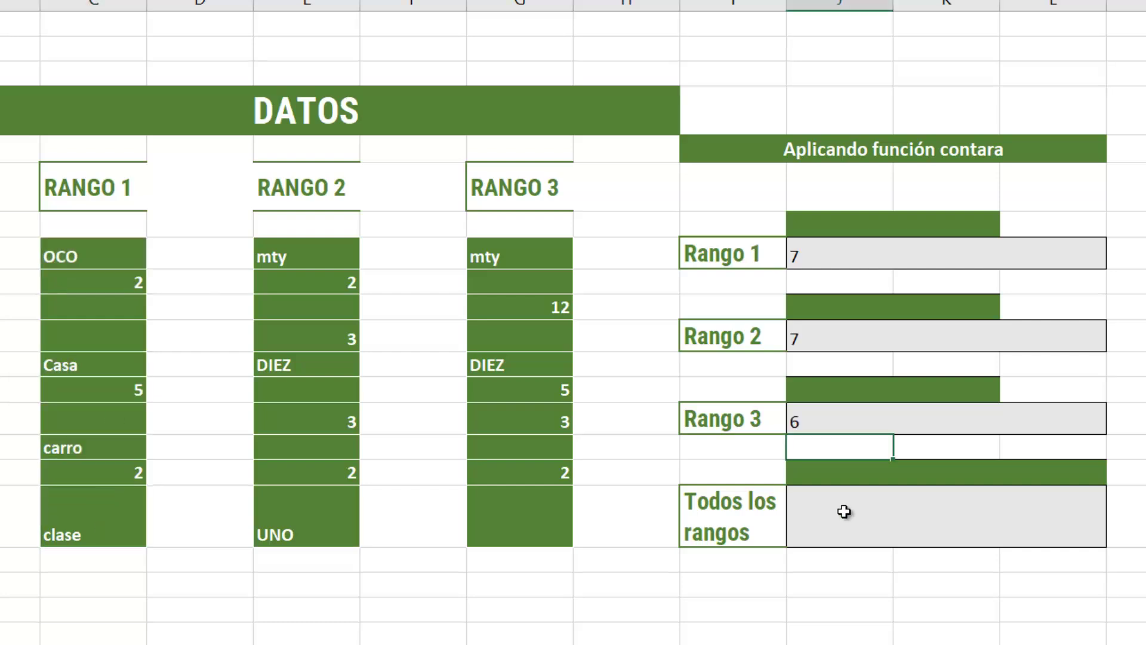
Enter =contara(C50:C59,E50:E59,G50:G59) in the Todos los rangos result cell to count non-empty cells across all three ranges
left_click(846, 513)
type("=")
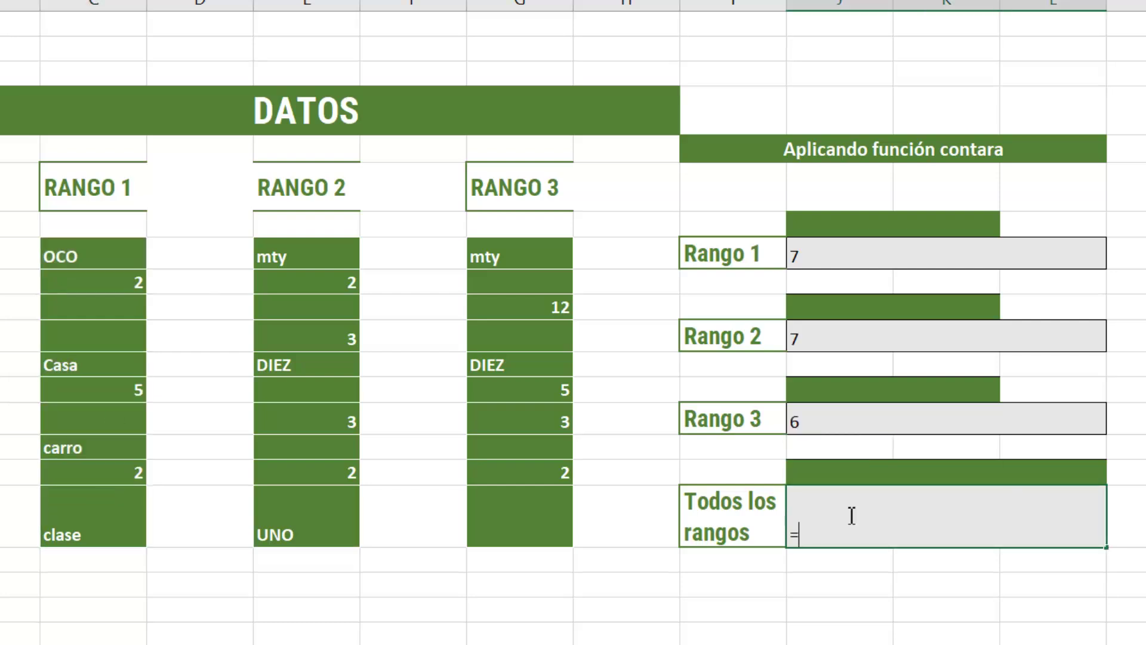
type("contara(")
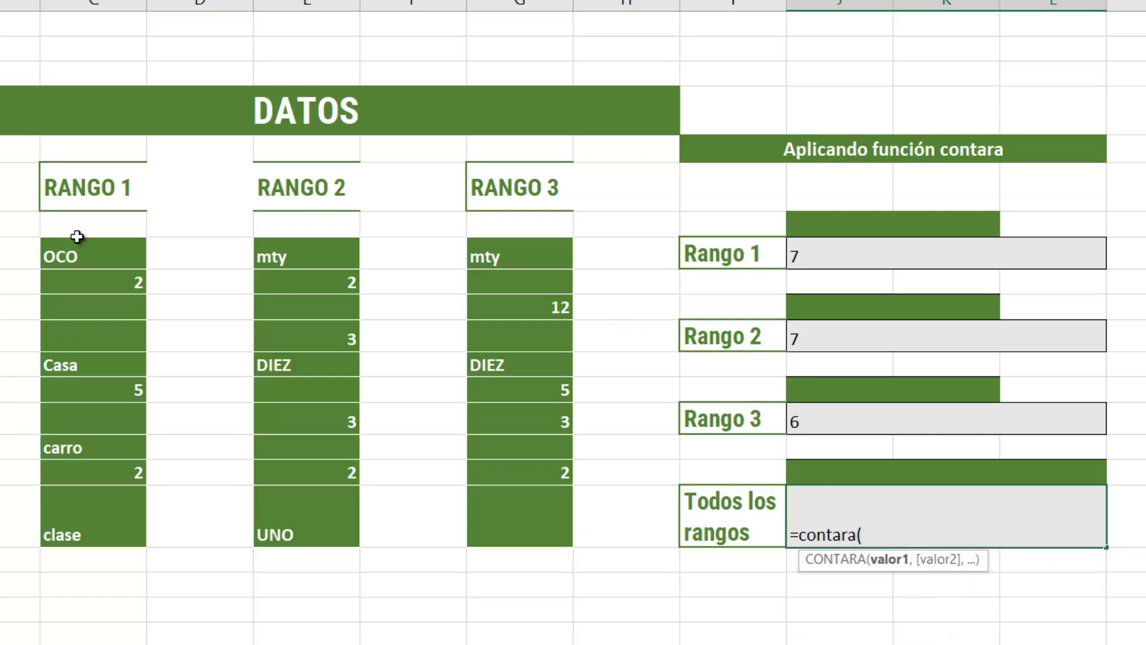
left_click_drag(95, 259, 114, 538)
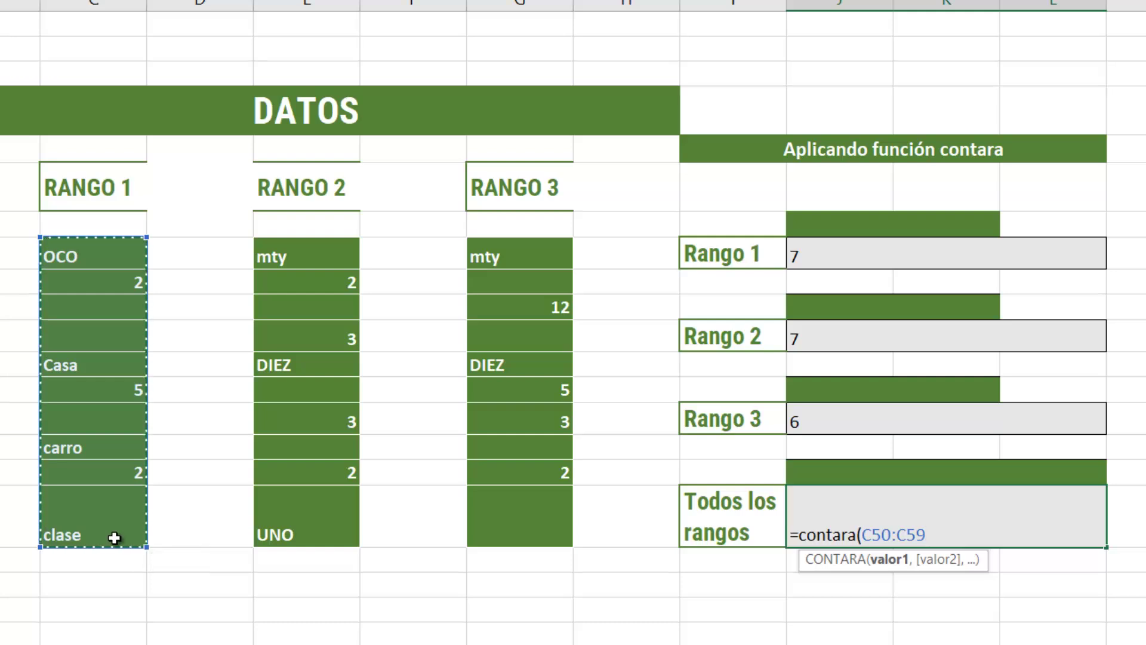
type(",")
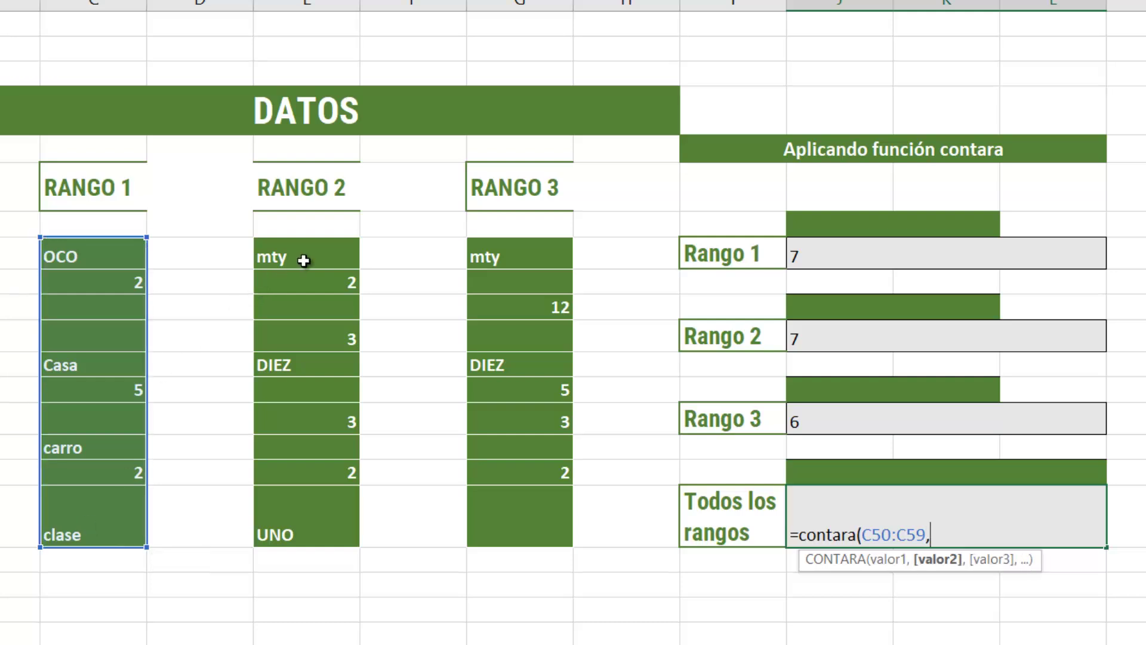
left_click_drag(304, 261, 287, 534)
type(",")
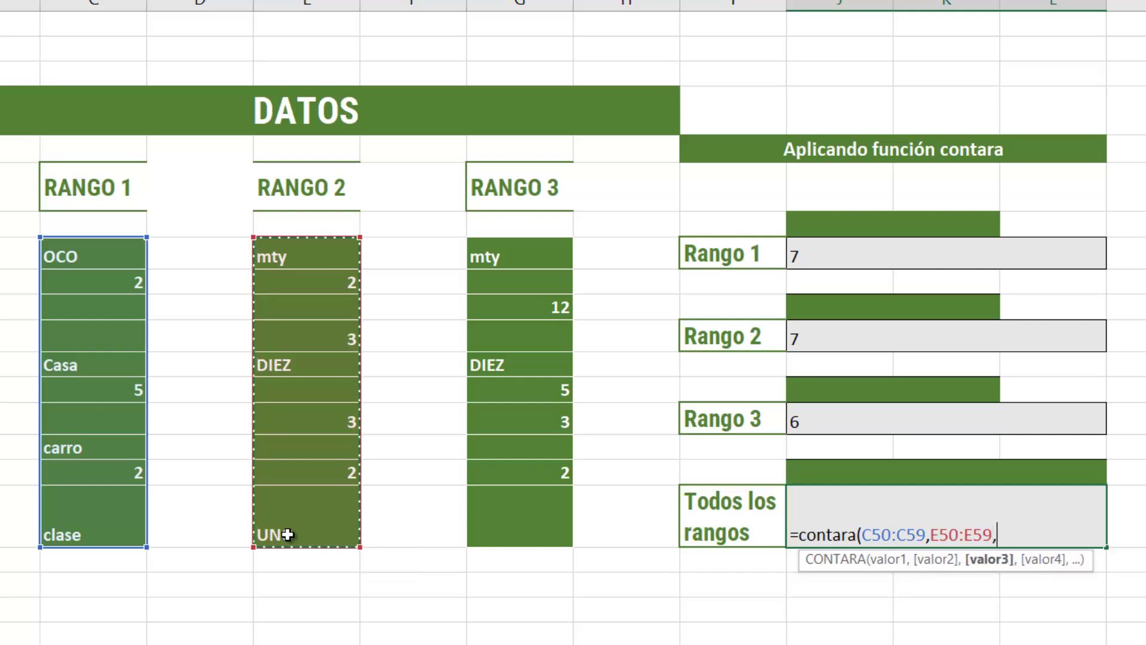
left_click_drag(504, 258, 538, 516)
type(")")
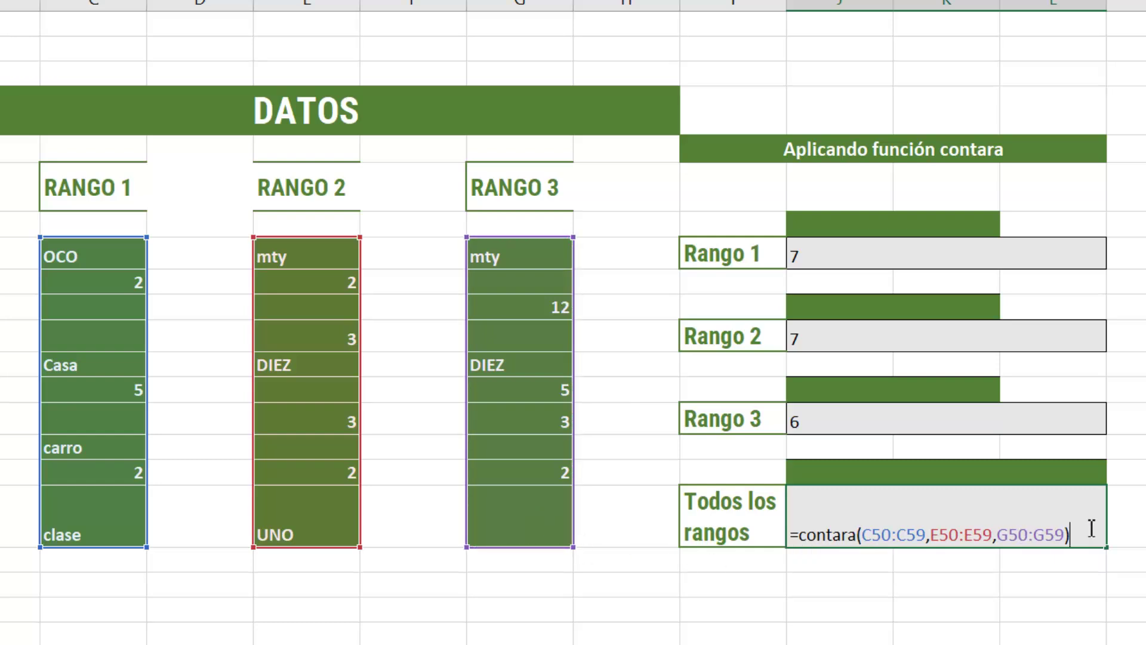
key("Return")
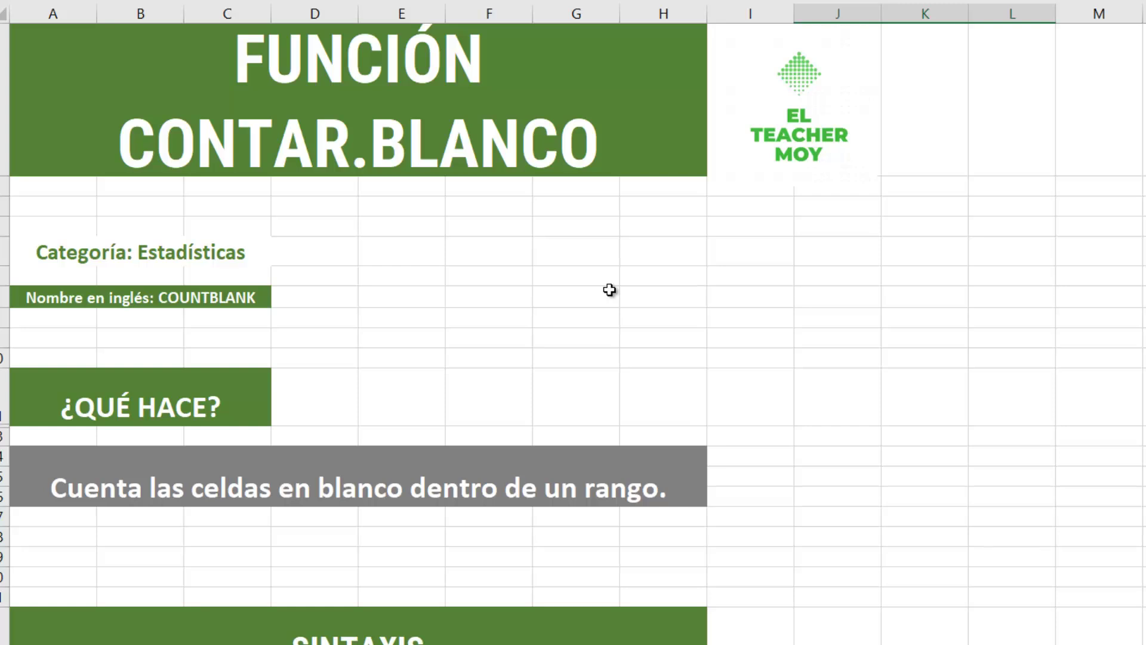
Review the CONTAR.BLANCO theory sheet, examining the function's category, purpose, syntax, rango argument and worked example
scroll(594, 289, "down", 3)
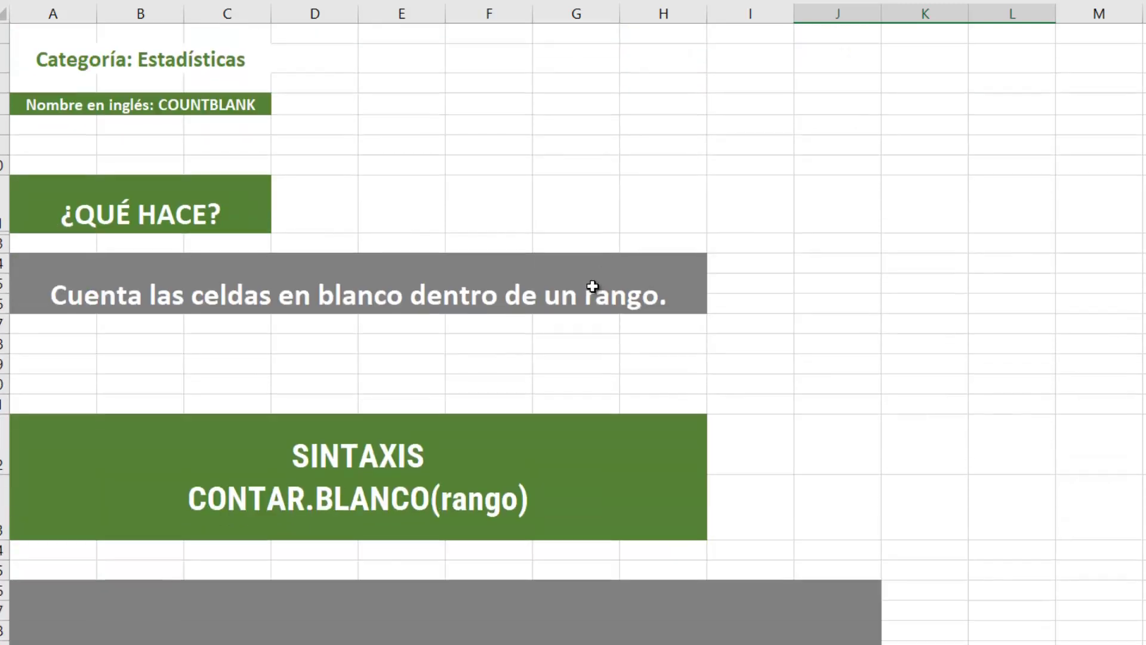
scroll(489, 243, "up", 3)
scroll(404, 293, "down", 2)
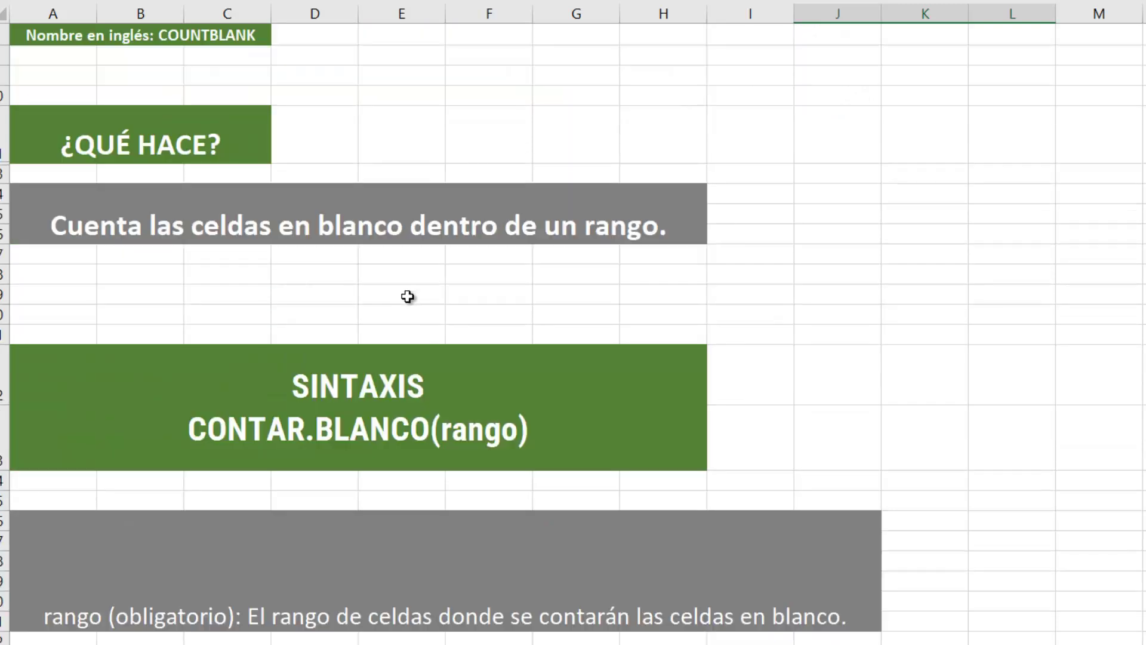
scroll(408, 297, "down", 1)
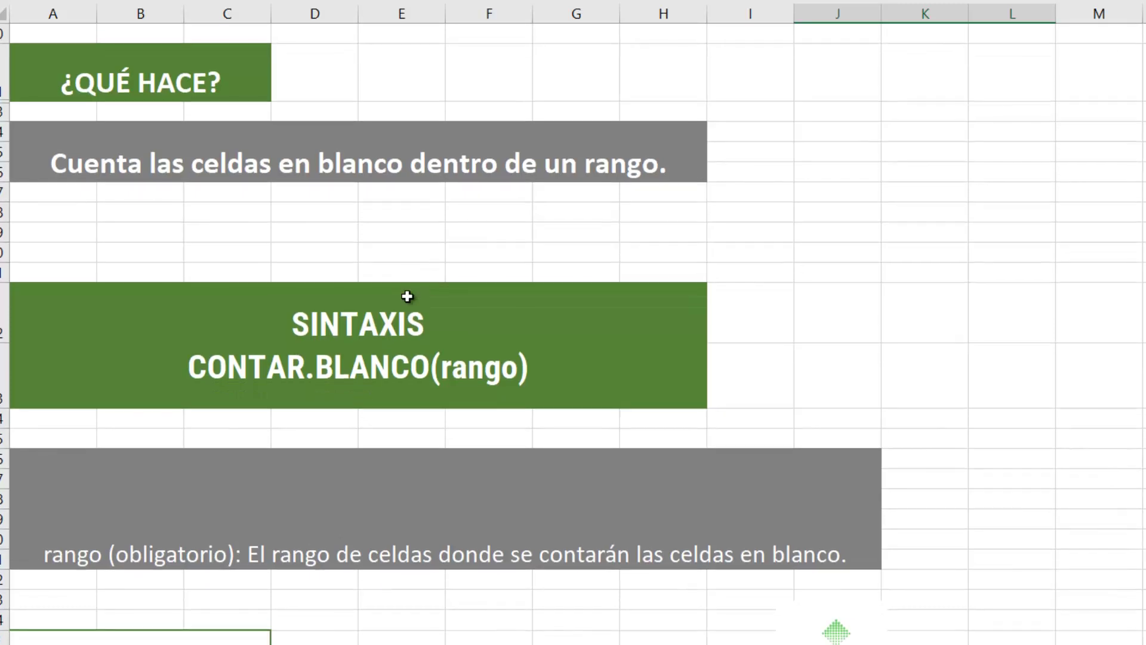
left_click(376, 250)
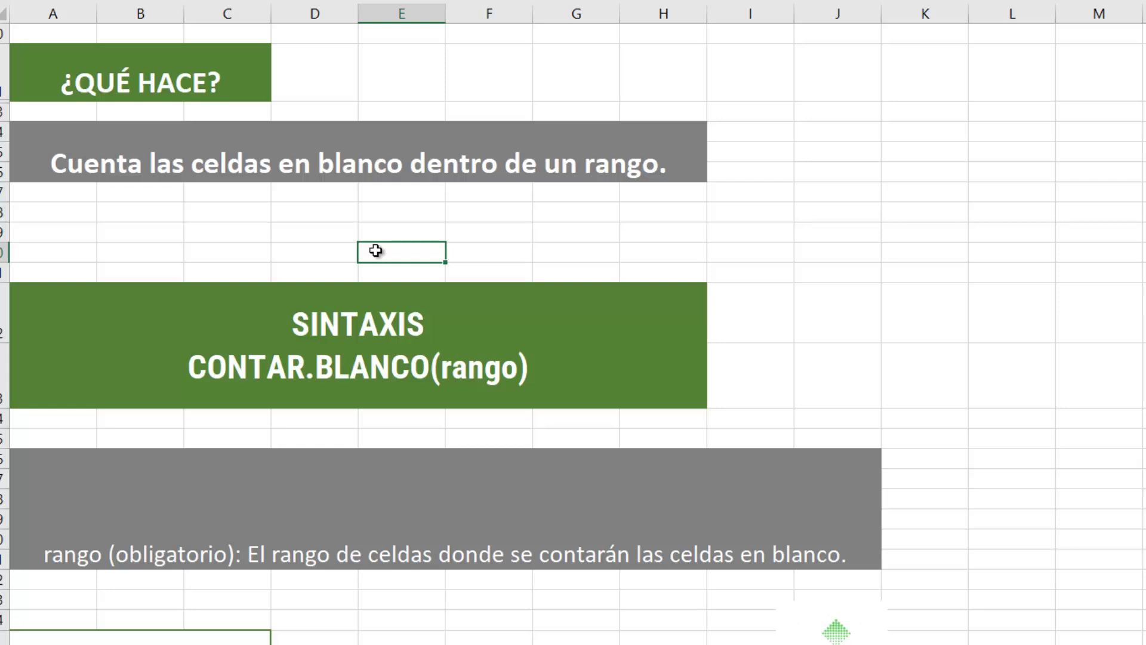
scroll(338, 245, "down", 3)
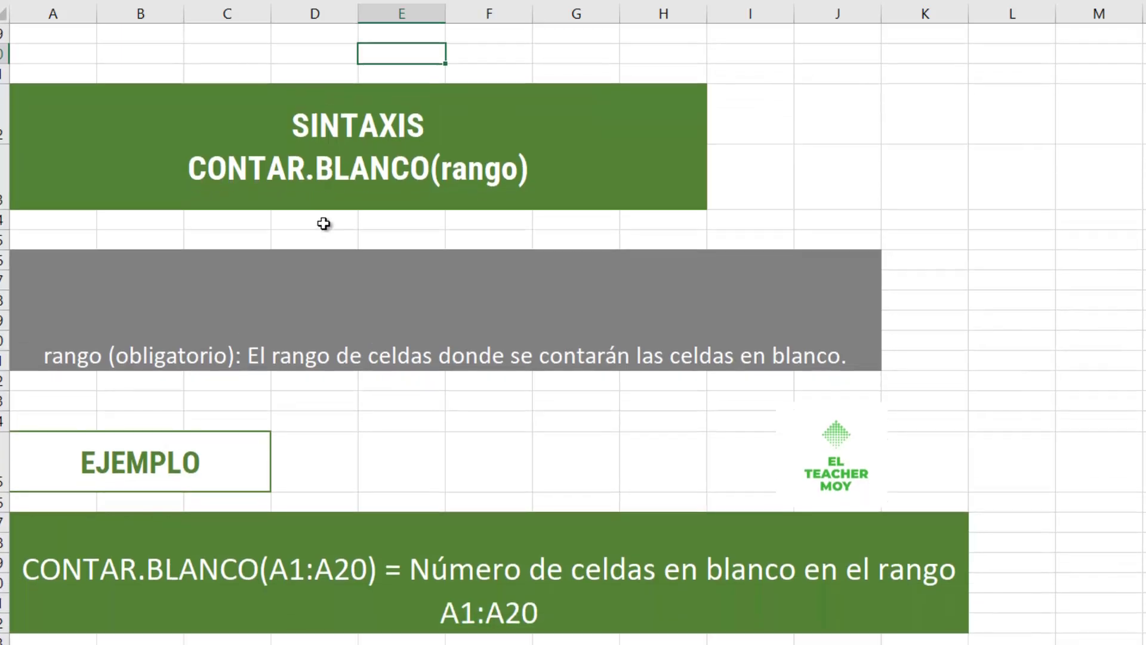
left_click(496, 244)
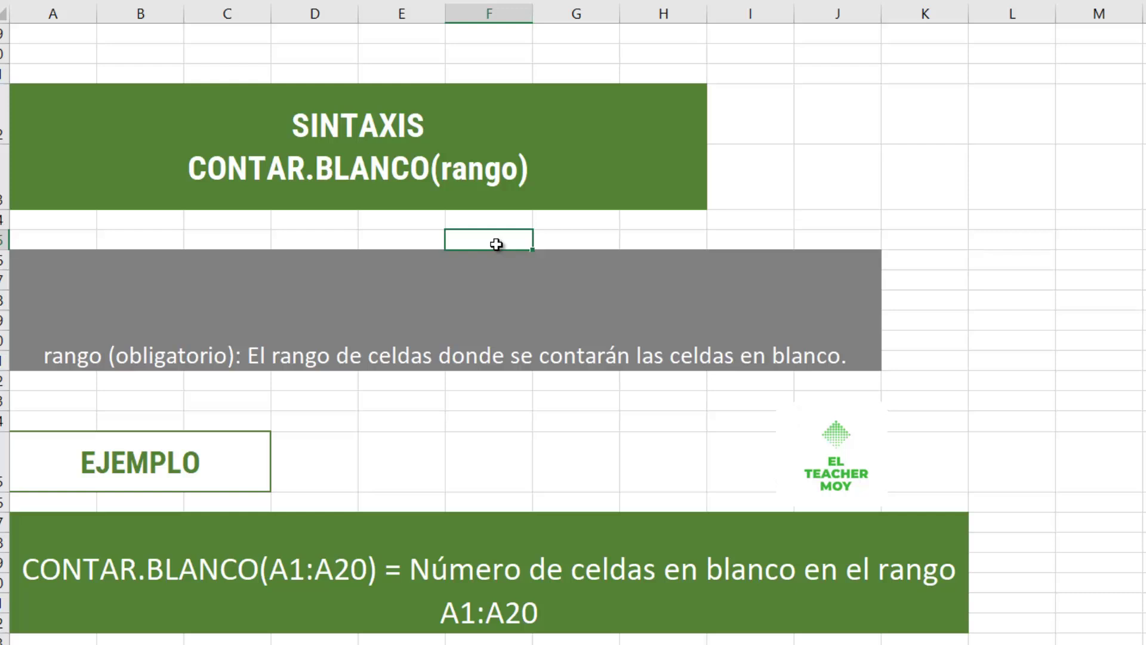
scroll(496, 244, "down", 1)
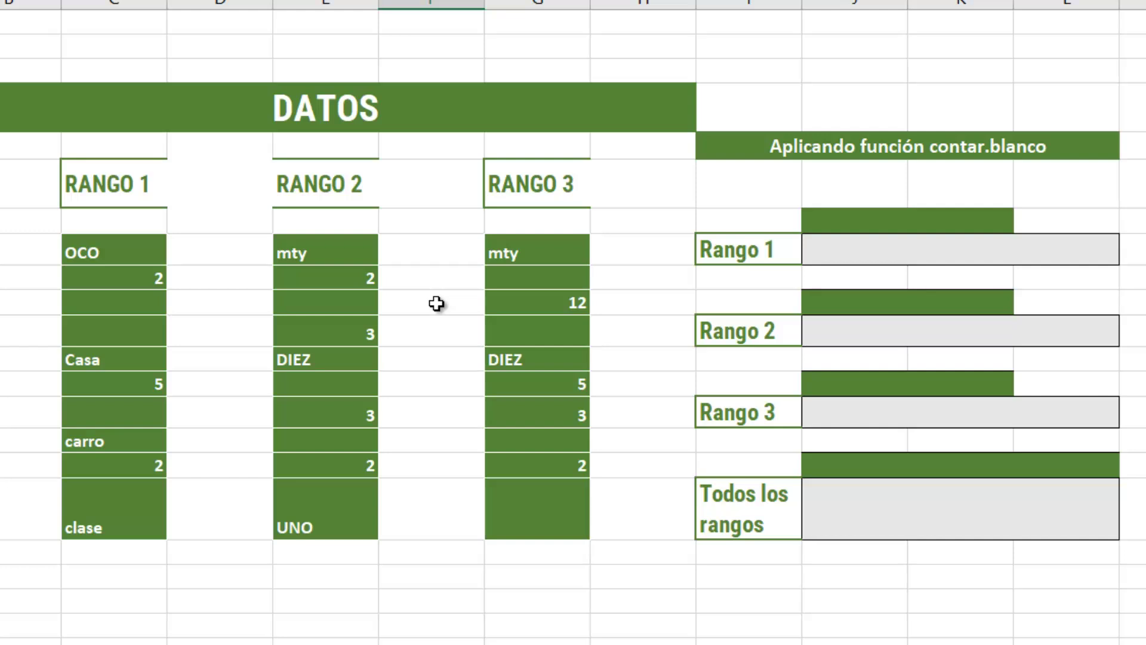
left_click(853, 248)
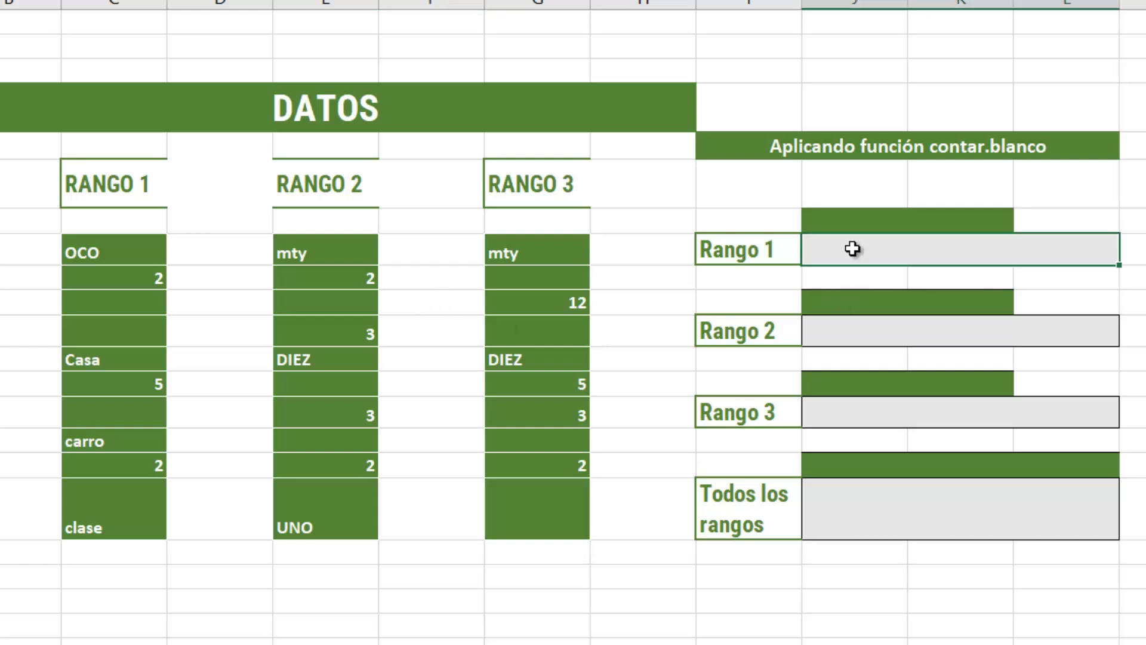
double_click(854, 249)
type("=(")
left_click_drag(847, 254, 787, 249)
key("End")
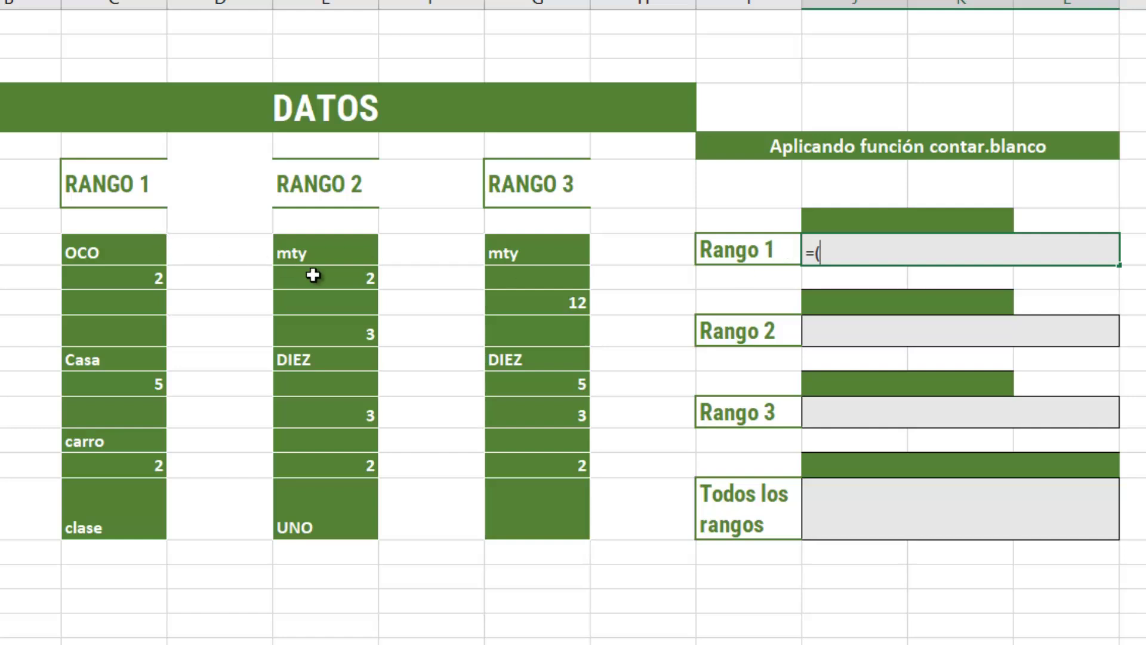
key("BackSpace")
key("BackSpace")
type("=conta")
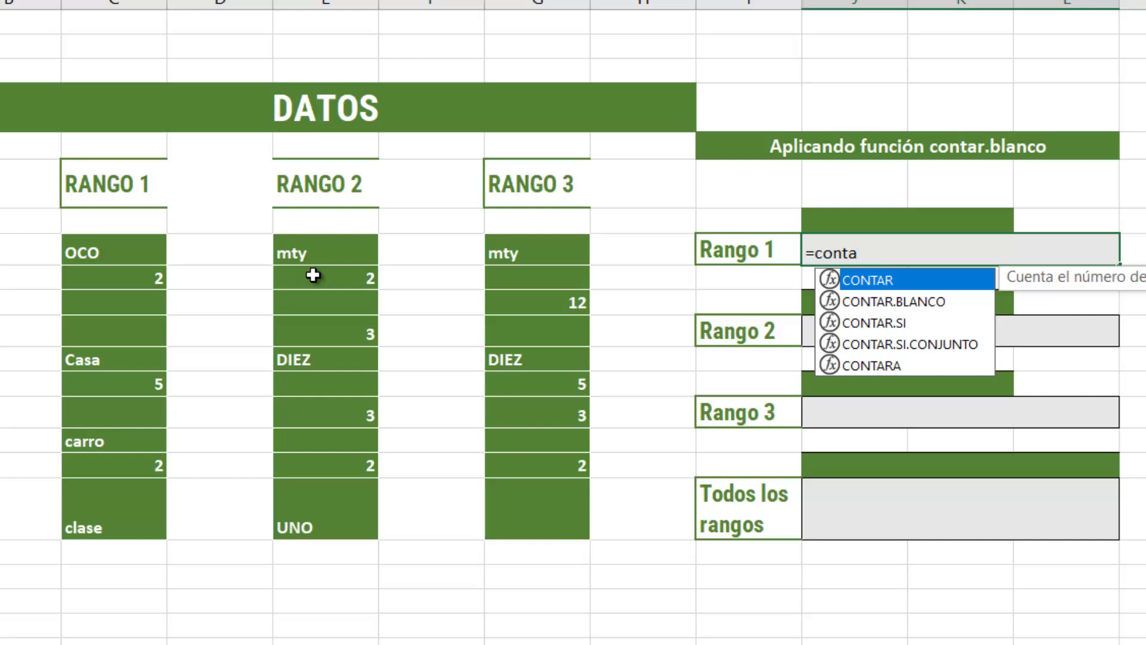
key("BackSpace")
key("BackSpace")
key("BackSpace")
key("BackSpace")
key("BackSpace")
key("BackSpace")
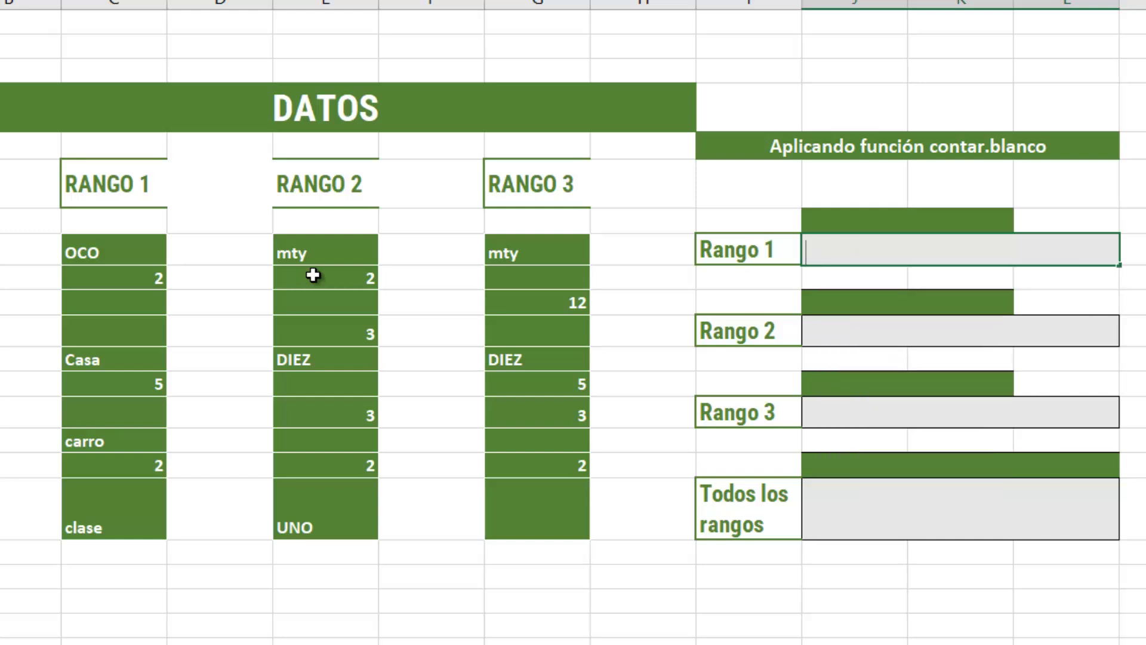
Enter =contar.blanco(C50:C59) in the Rango 1 result cell and check the blank cells in that range's column
type("=conta")
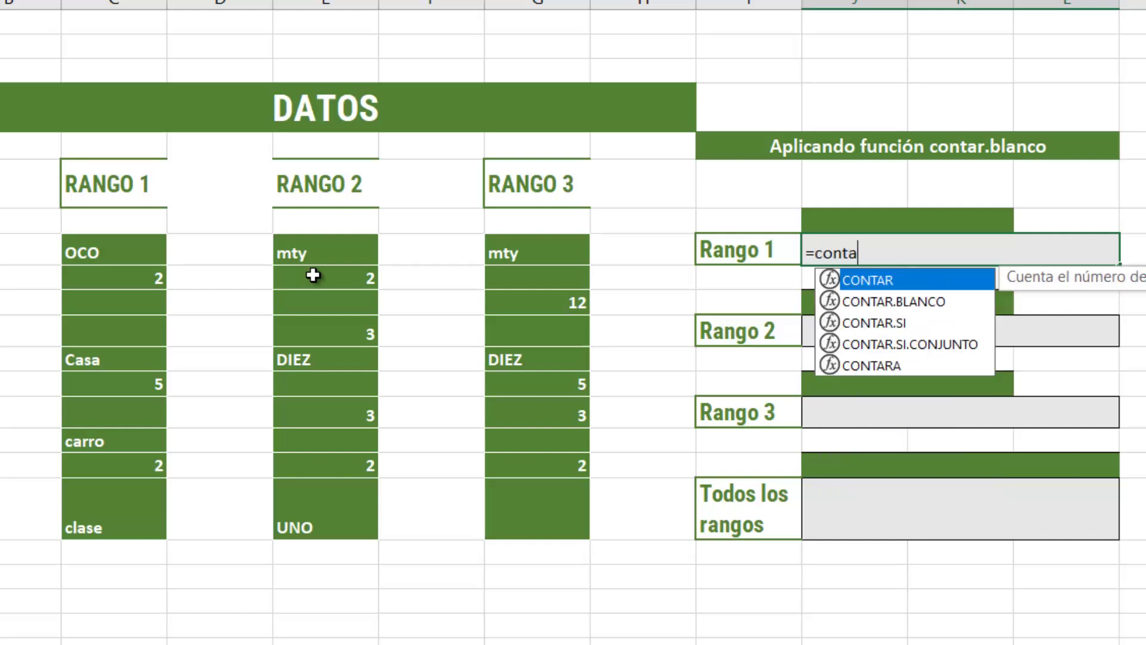
type("r.blanco(")
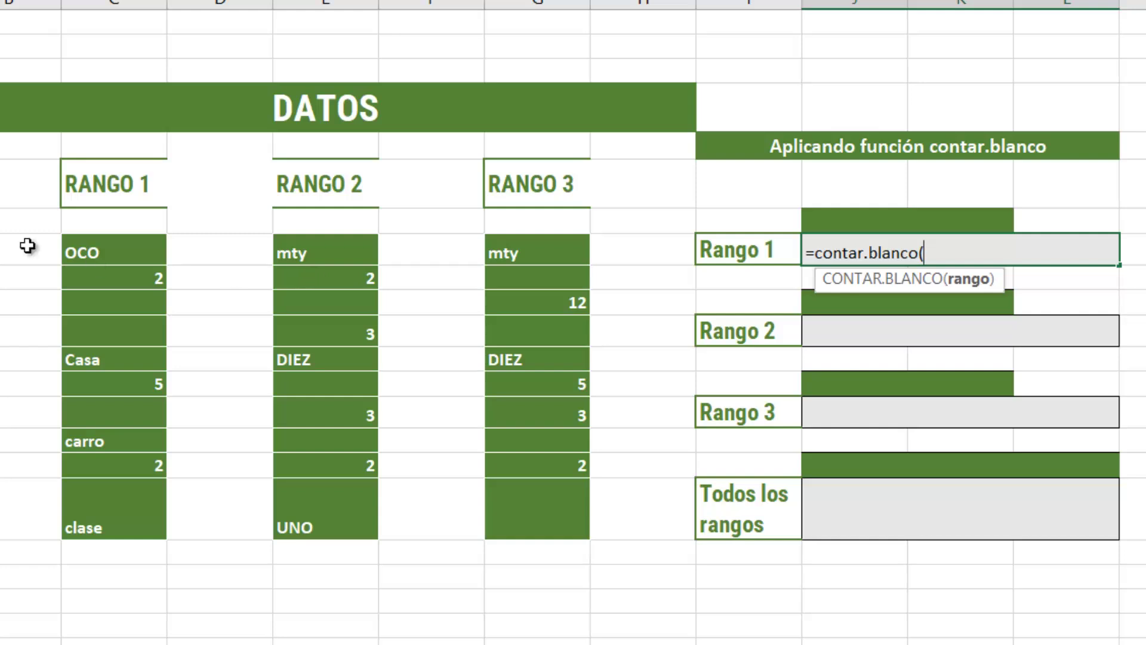
left_click_drag(72, 247, 128, 529)
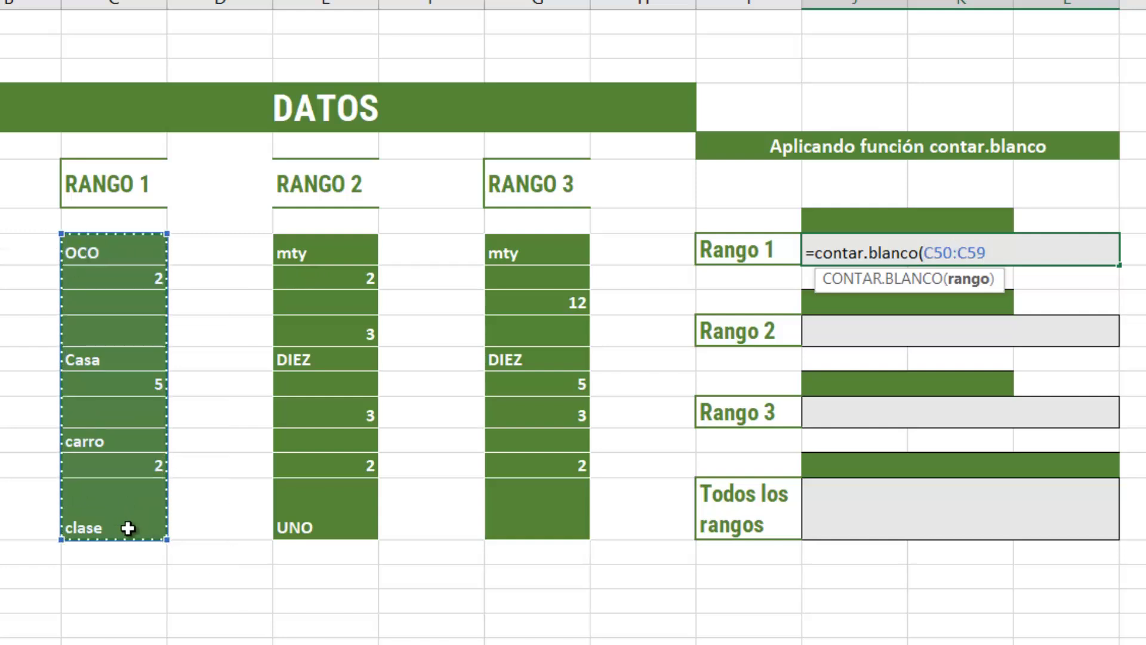
type(")")
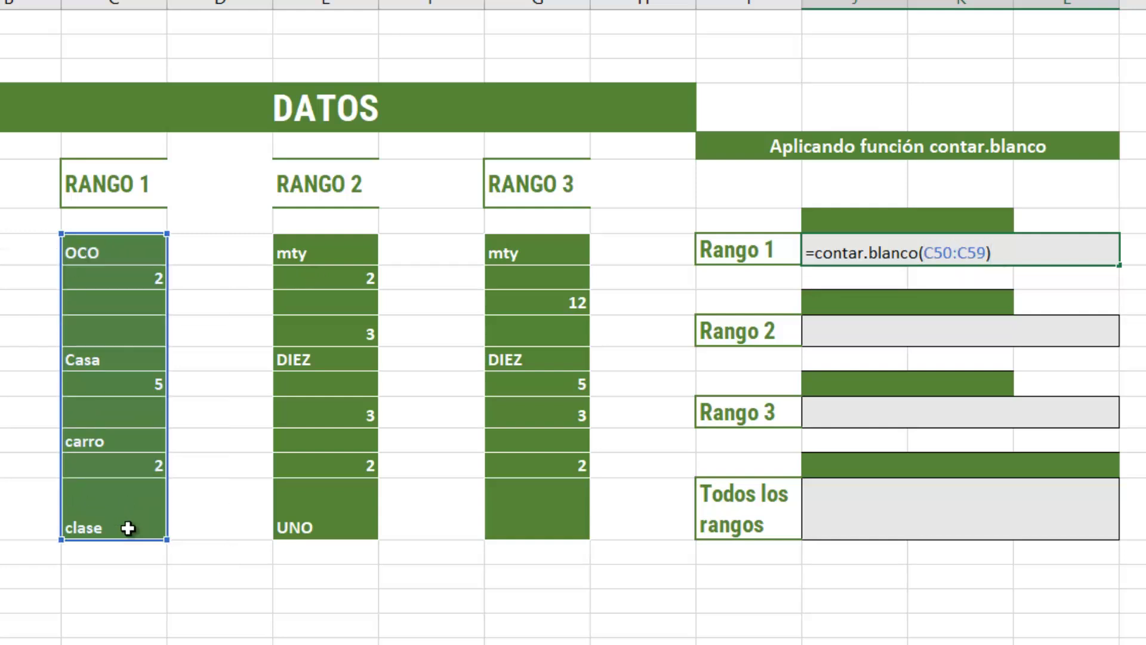
key("Return")
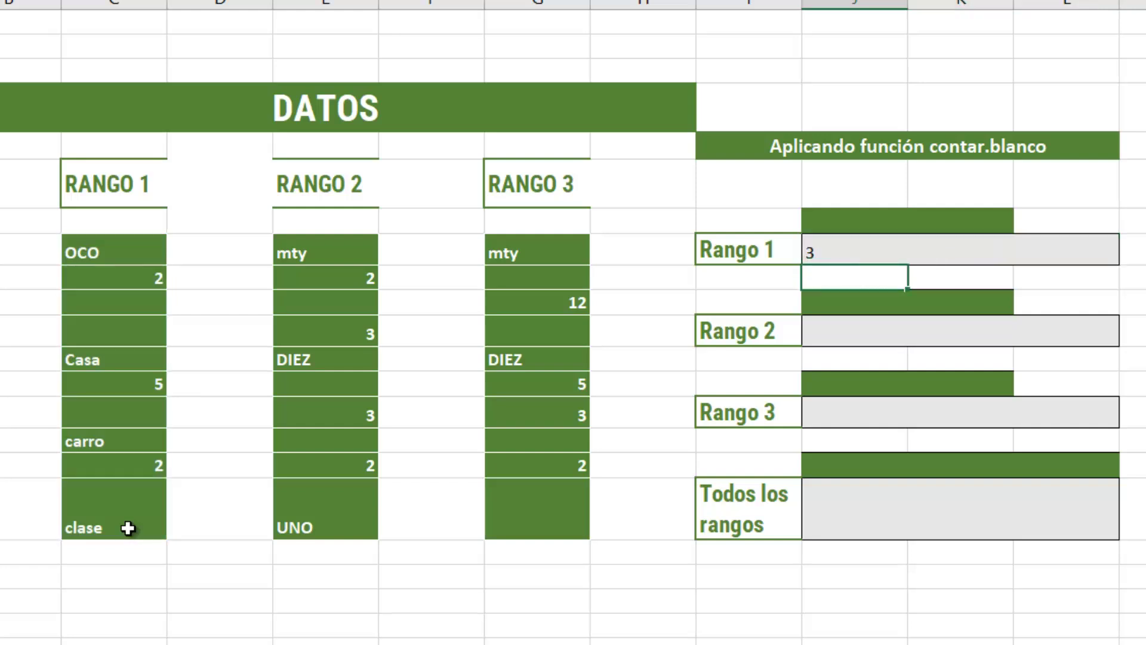
left_click(93, 412)
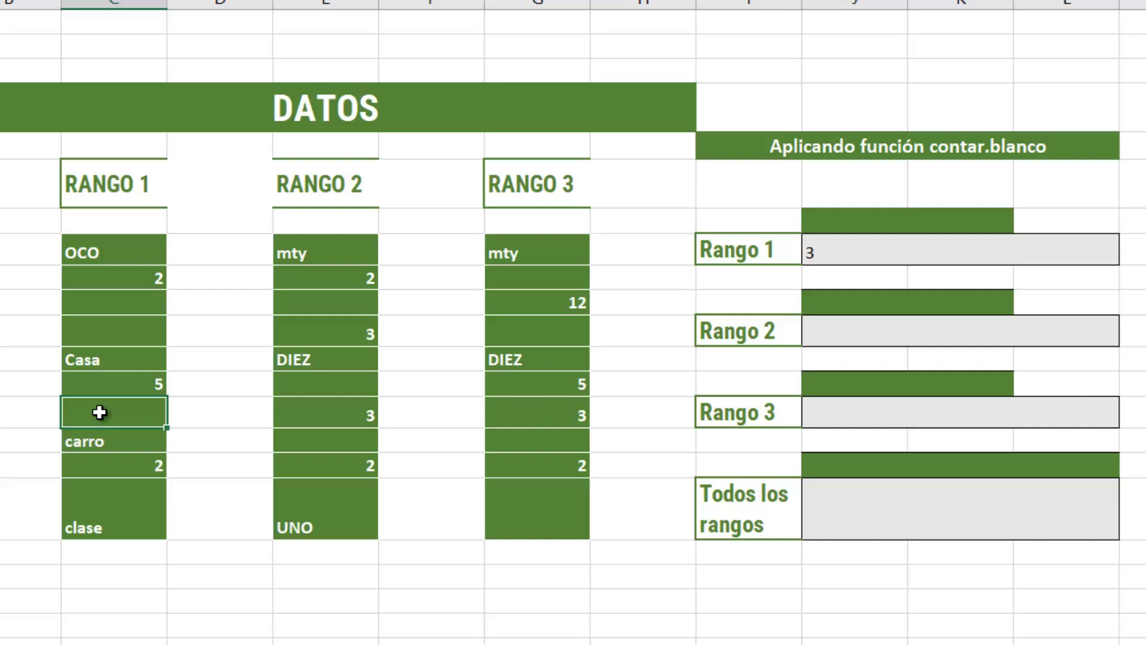
left_click(143, 332)
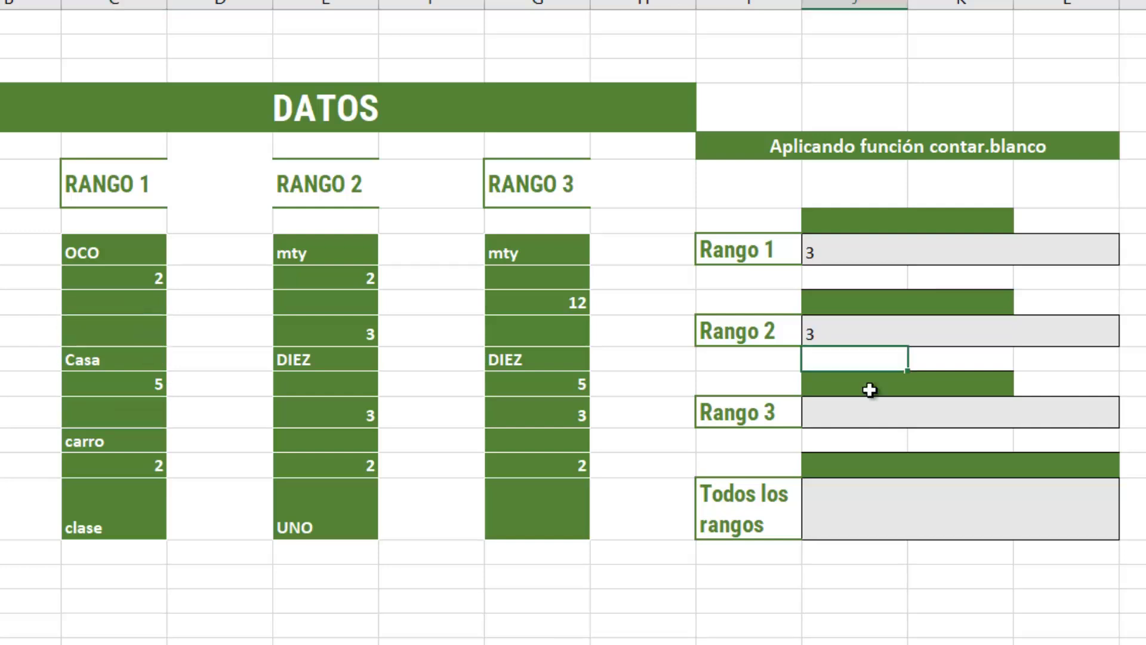
Enter =CONTAR.BLANCO(G50:G59) in the Rango 3 result cell to count that column's blank cells
left_click(872, 388)
left_click(859, 409)
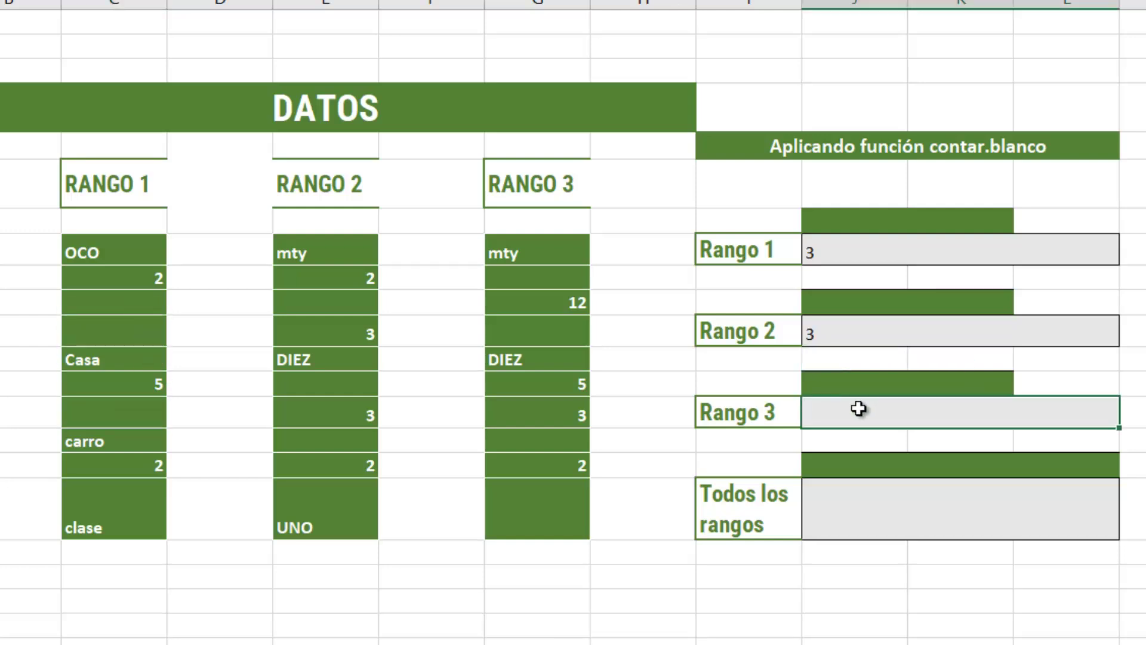
type("=con")
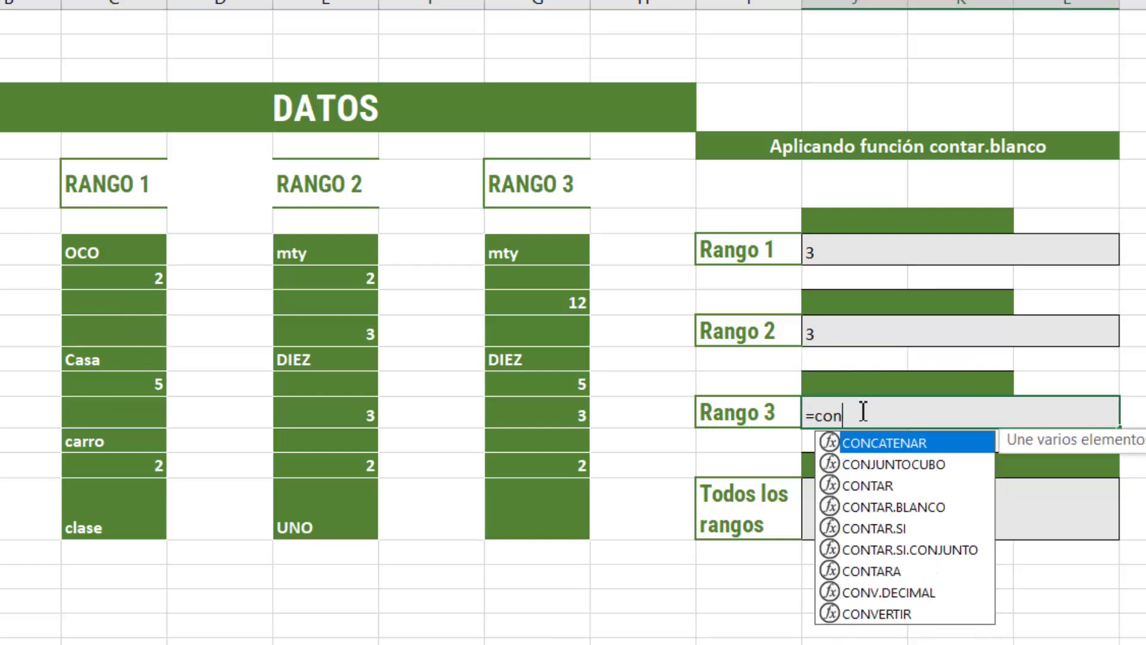
double_click(947, 507)
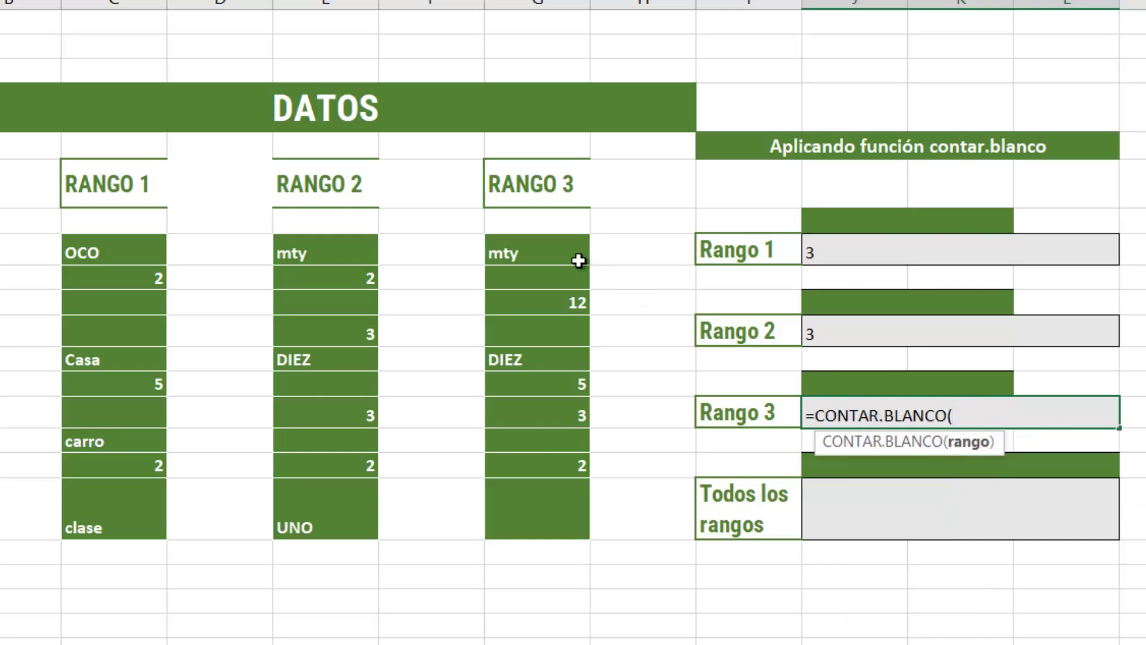
left_click_drag(579, 261, 553, 506)
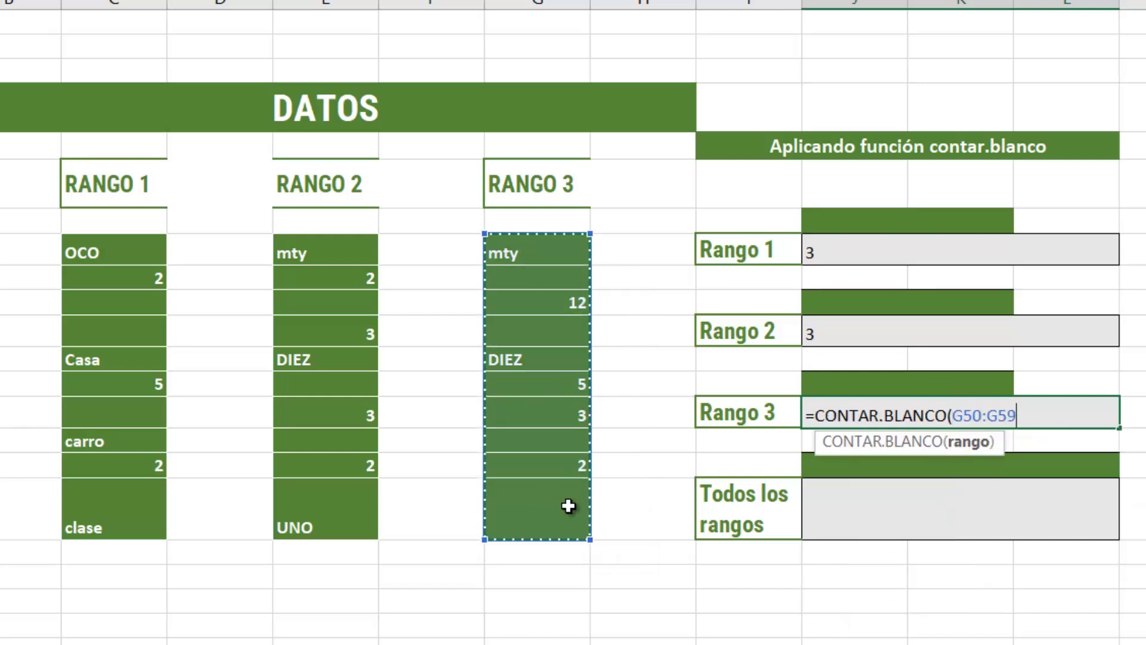
key("Return")
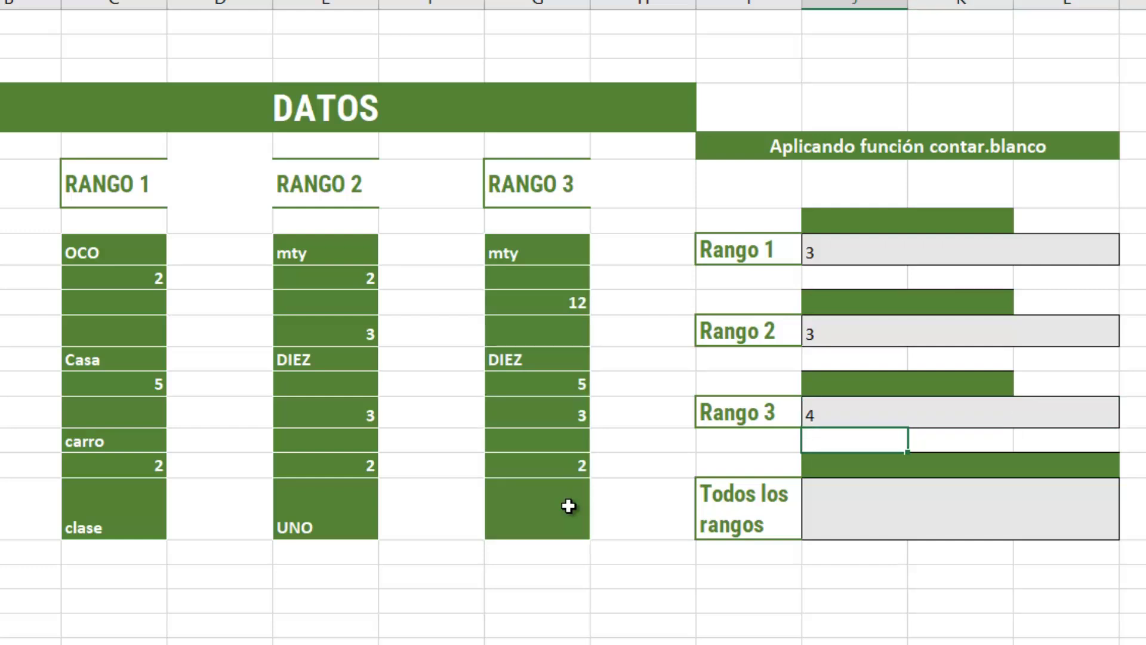
Enter a single space in the blank cell above DIEZ in the Rango 3 column to test the blank count
left_click(526, 331)
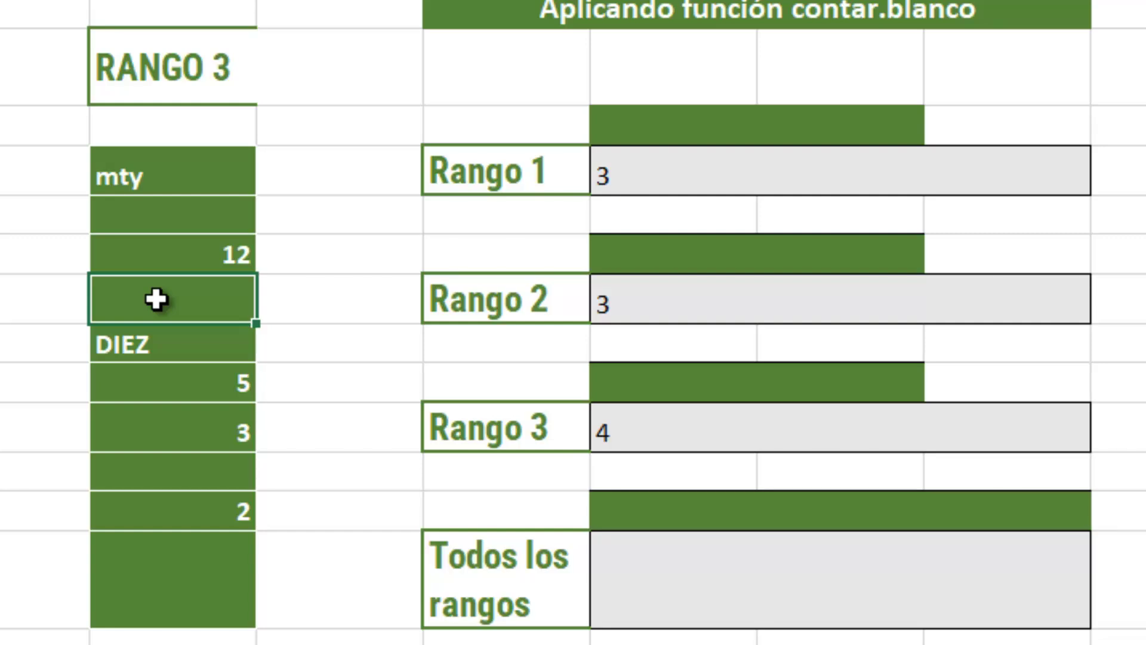
double_click(156, 298)
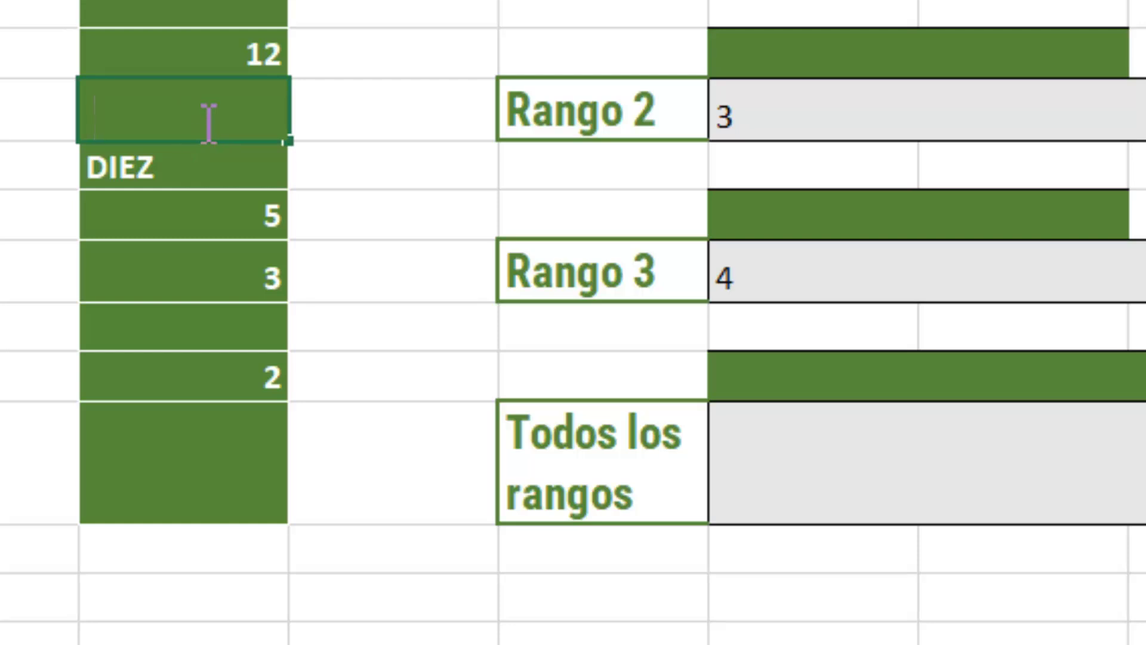
key("Return")
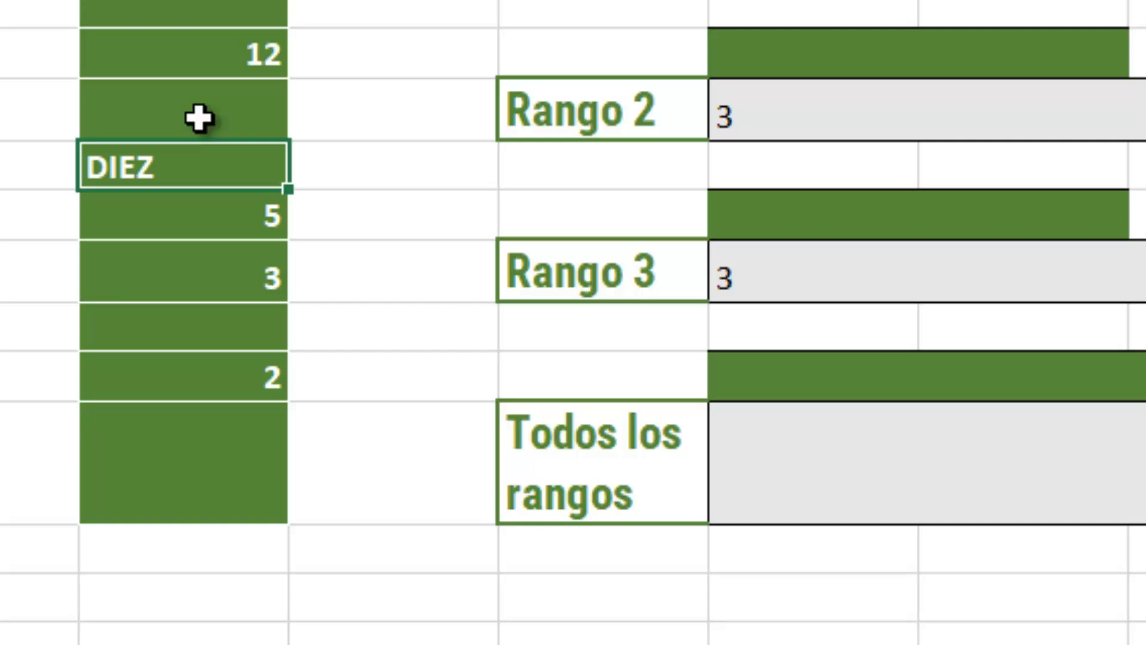
Delete the space from the cell above DIEZ in the Rango 3 column so it is truly empty
left_click(199, 118)
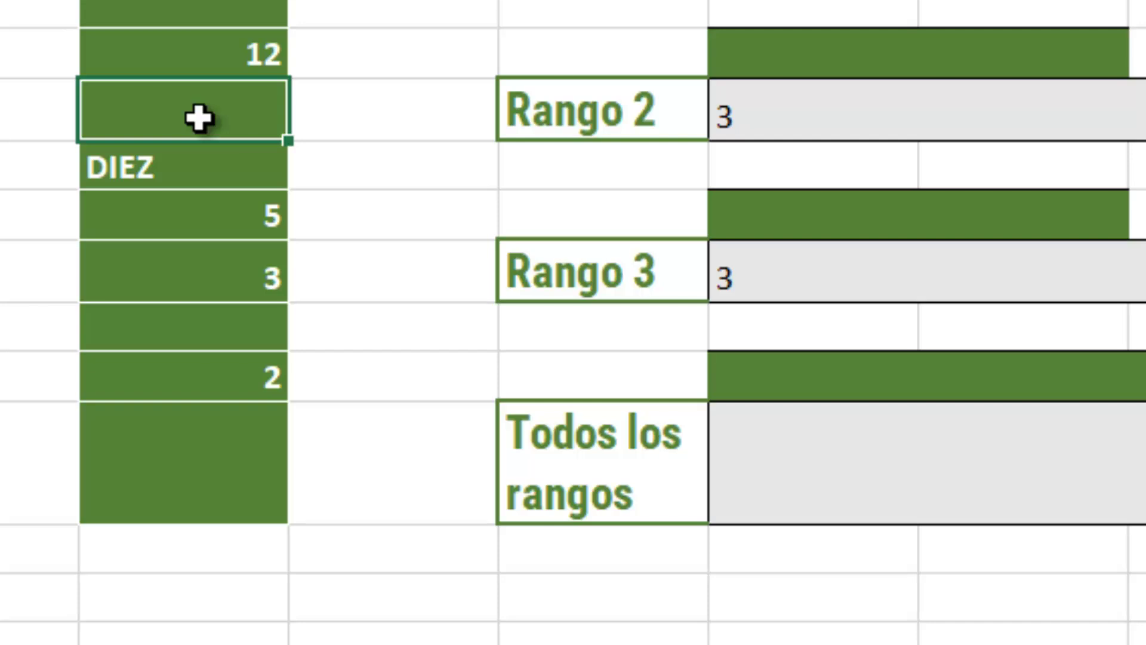
double_click(203, 120)
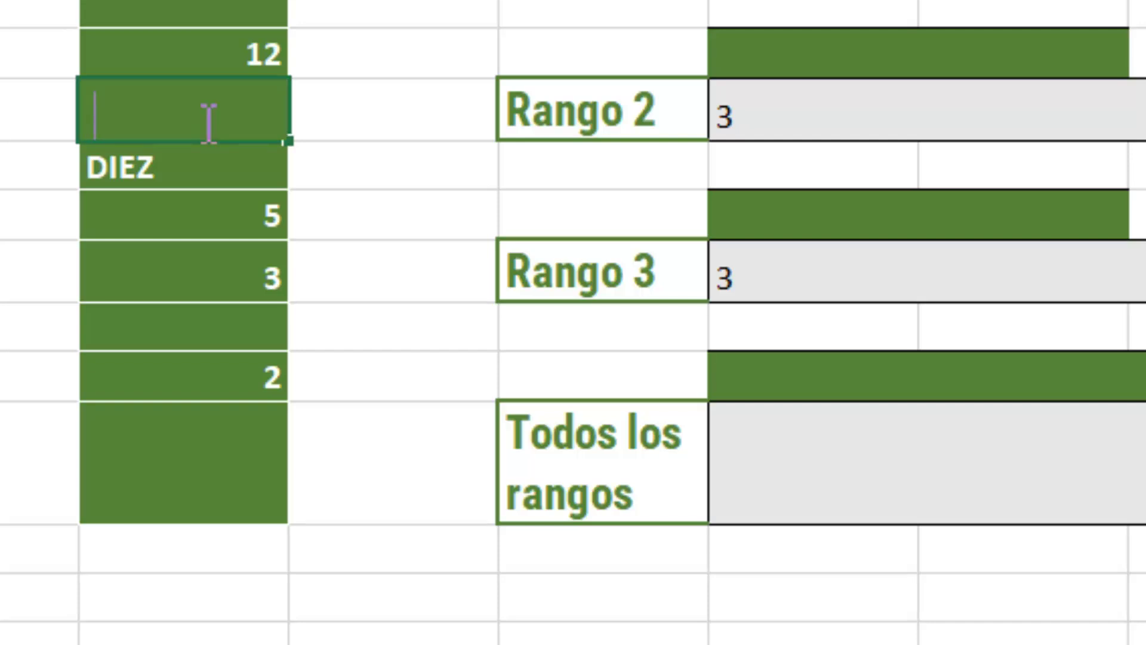
key("BackSpace")
key("Return")
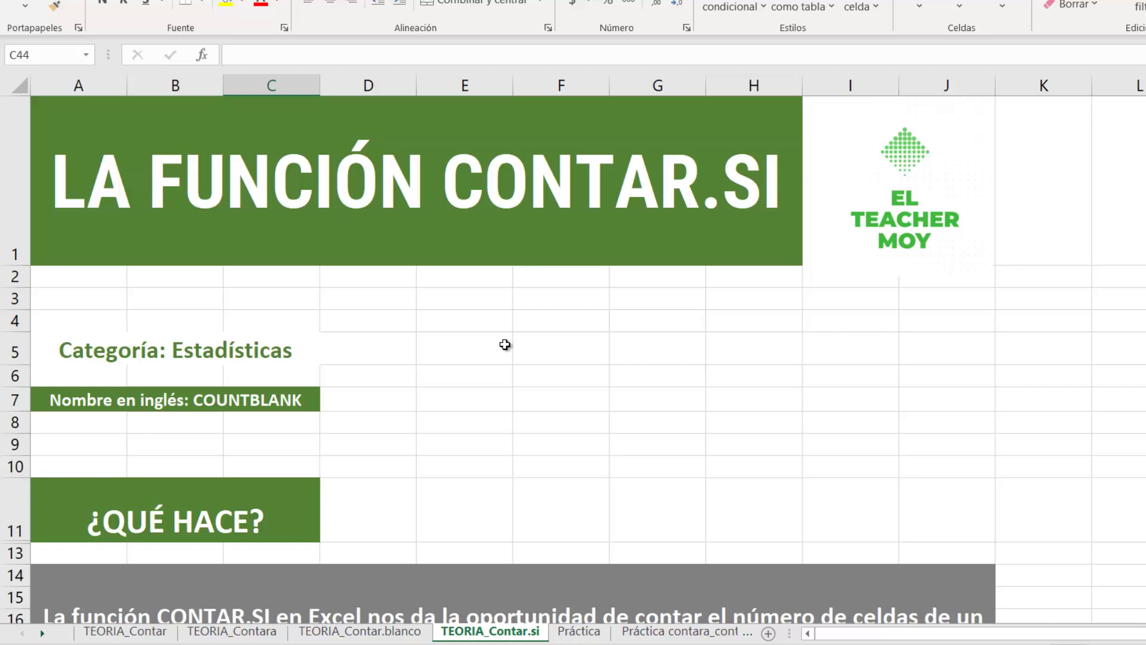
Review the CONTAR.SI theory sheet, examining the function's purpose, syntax and the Rango and Criterio argument descriptions
scroll(505, 345, "down", 1)
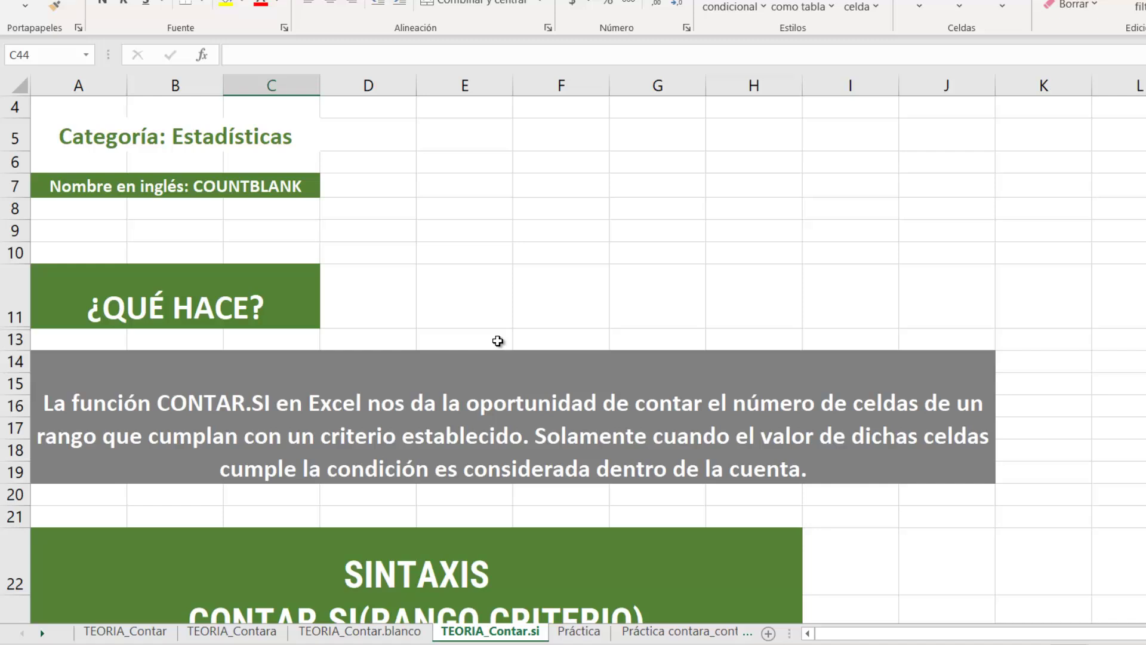
left_click(366, 420)
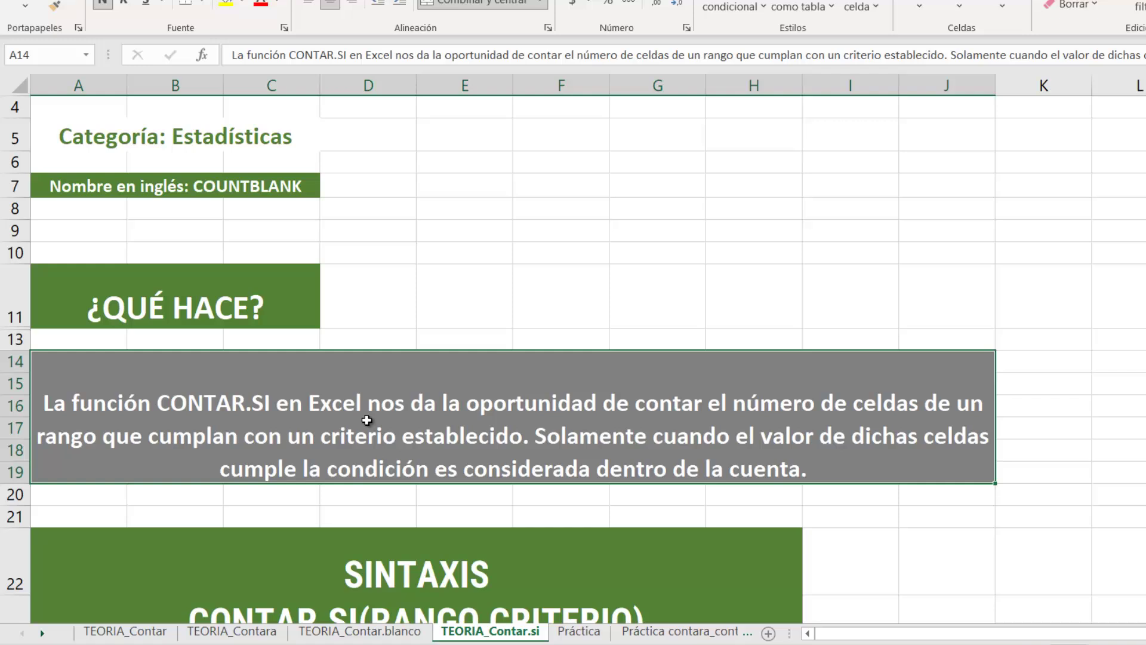
scroll(386, 426, "down", 5)
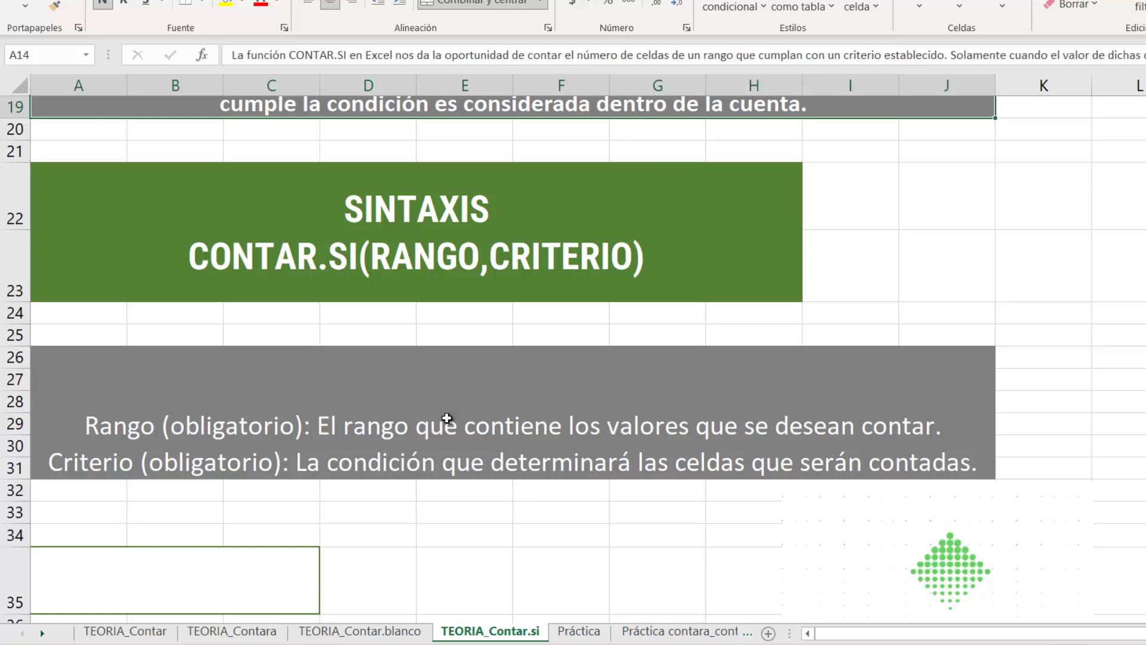
scroll(447, 418, "down", 1)
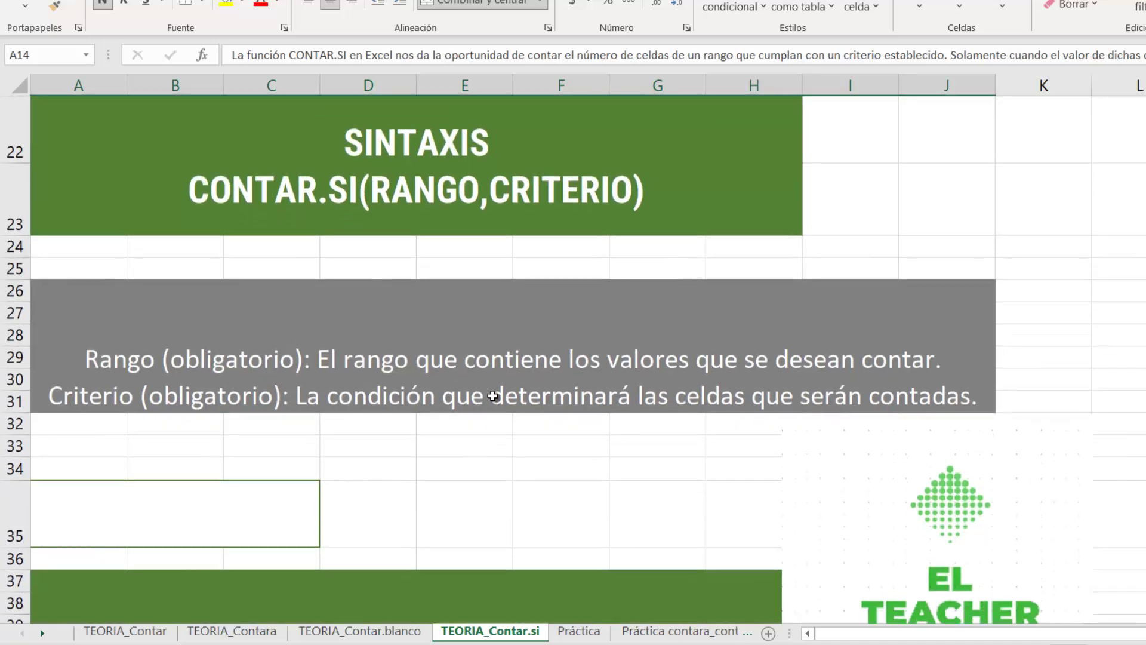
scroll(501, 391, "up", 2)
scroll(511, 380, "up", 1)
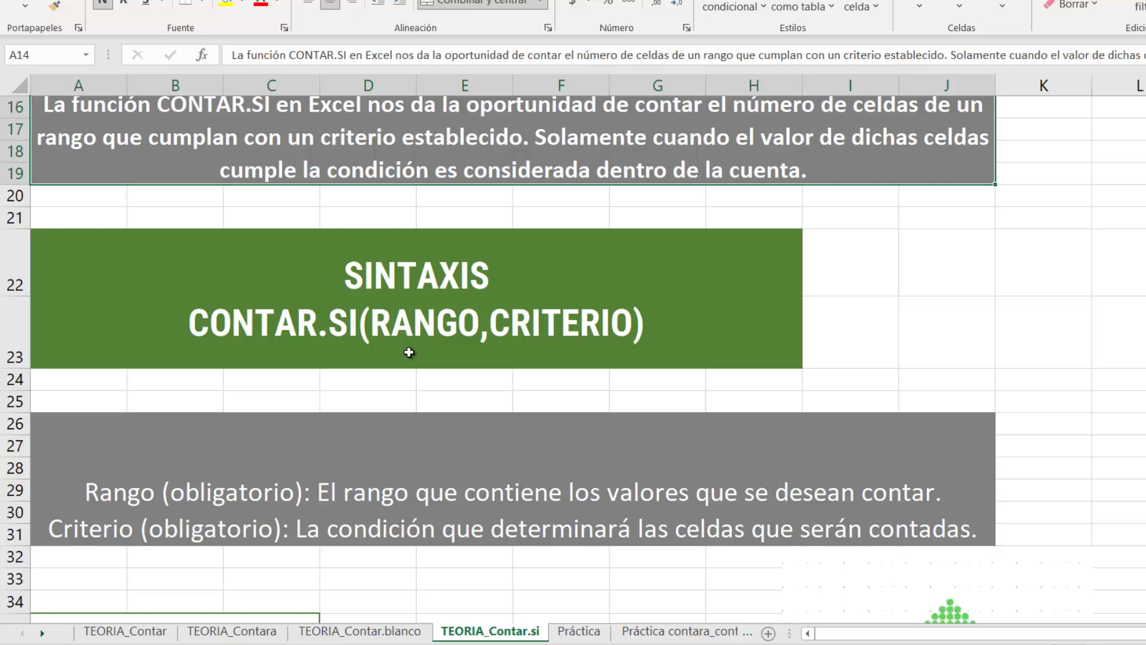
left_click(394, 504)
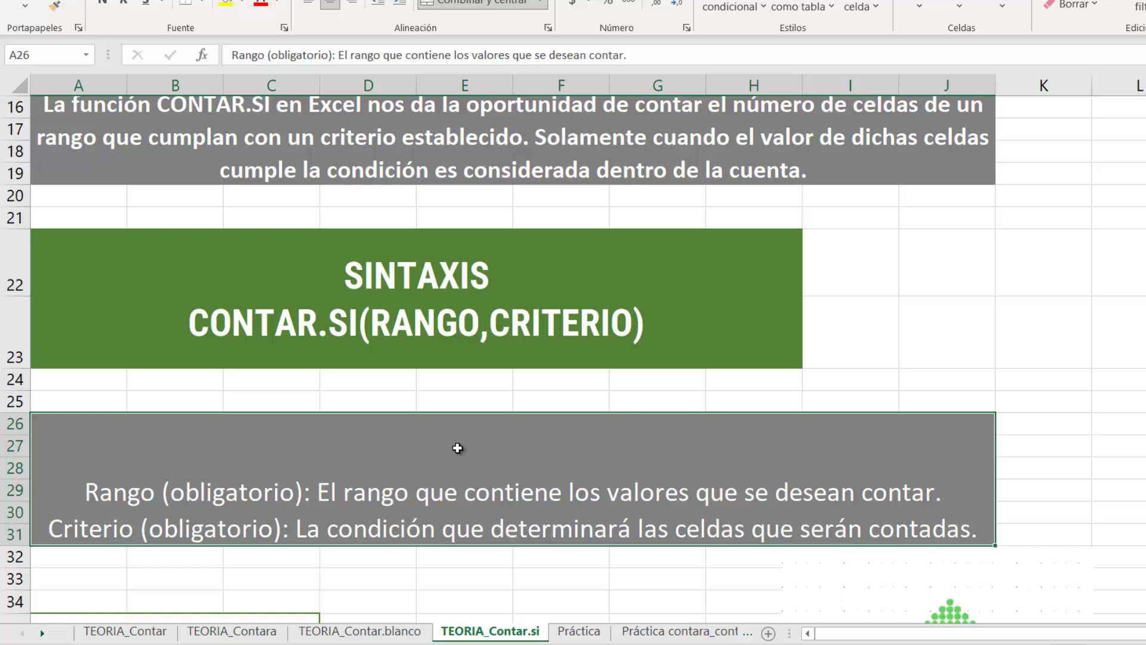
Examine the gym client list on the Práctica sheet, checking the Edad and Contrato por año columns against code 3 in the equivalencias table
scroll(492, 446, "down", 1)
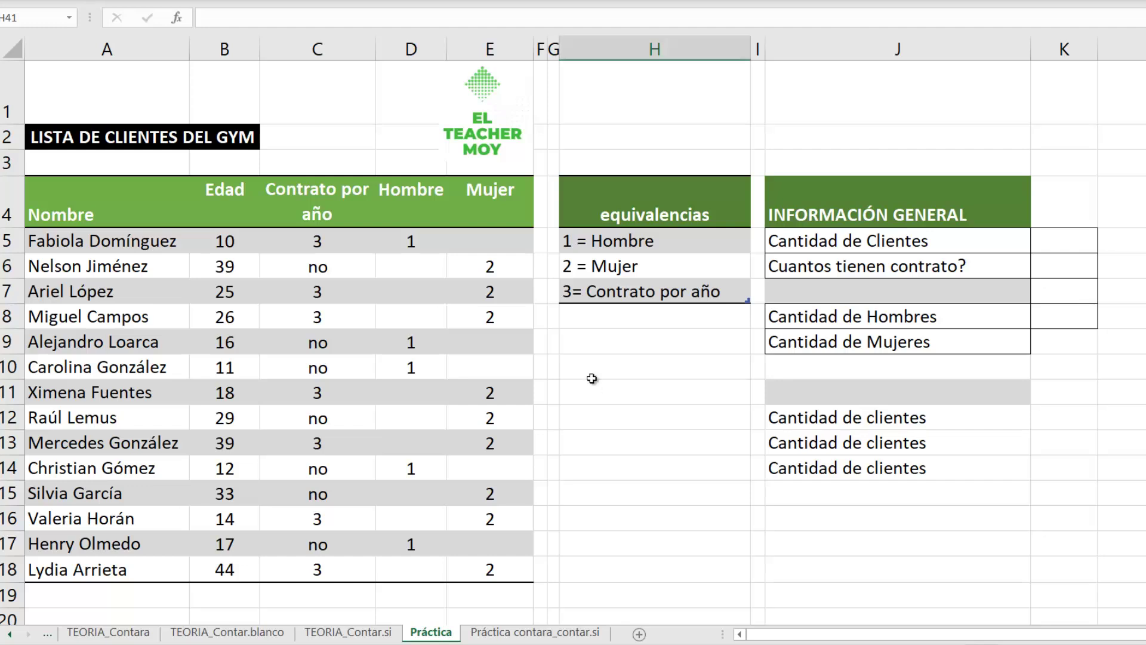
left_click(614, 360)
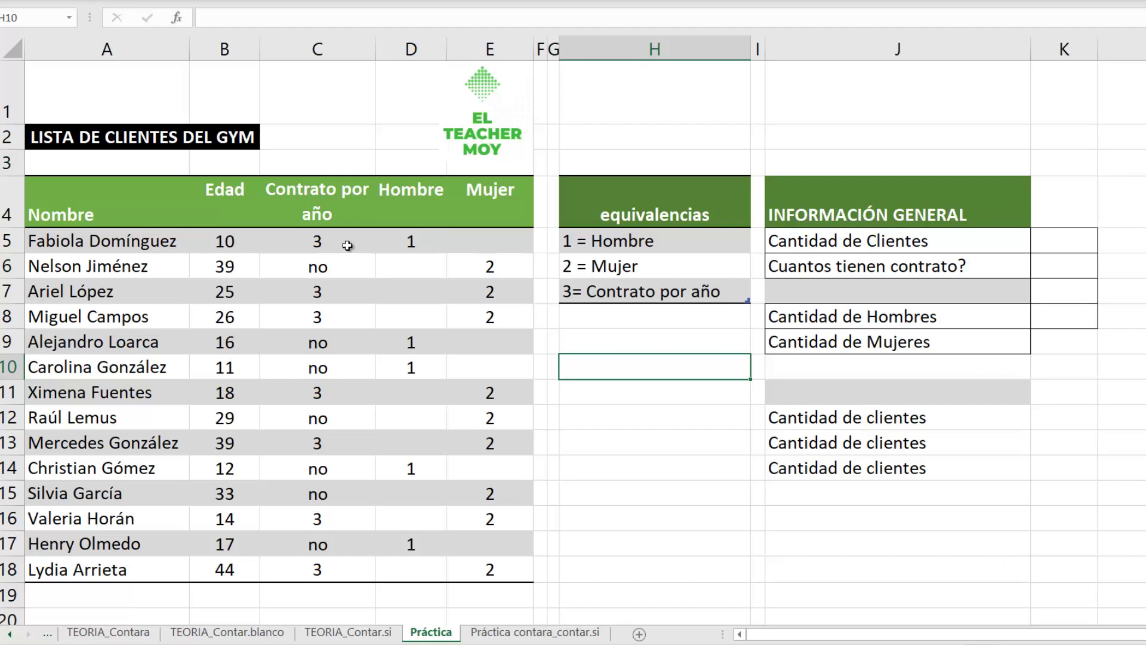
left_click(231, 204)
left_click_drag(222, 242, 222, 566)
left_click(345, 240)
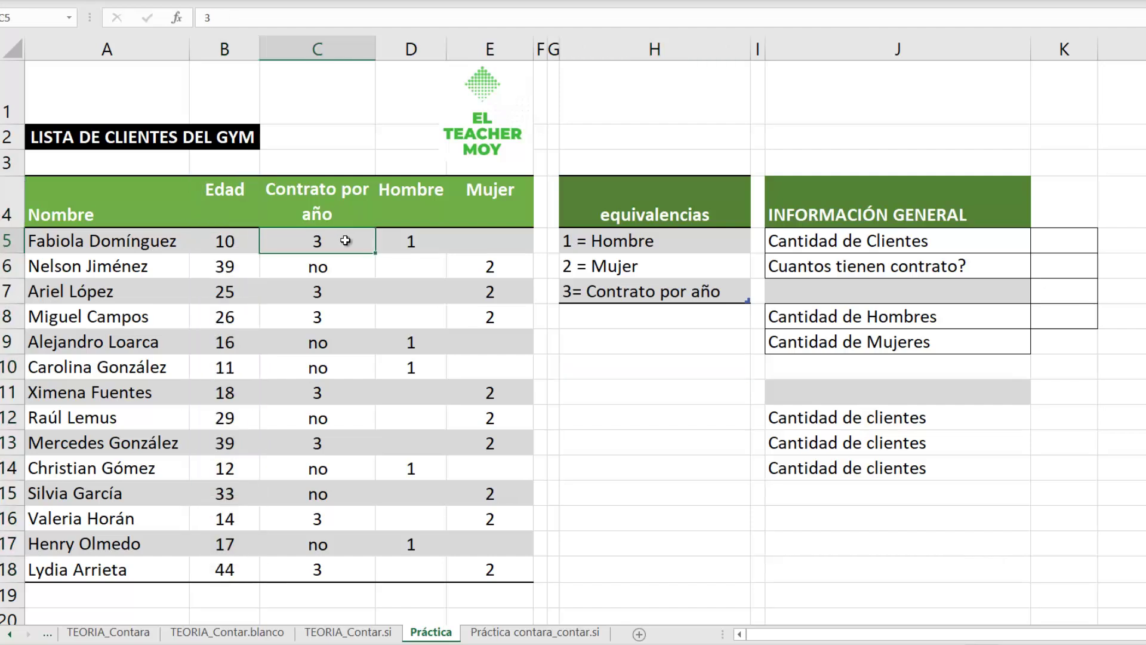
left_click_drag(345, 241, 329, 567)
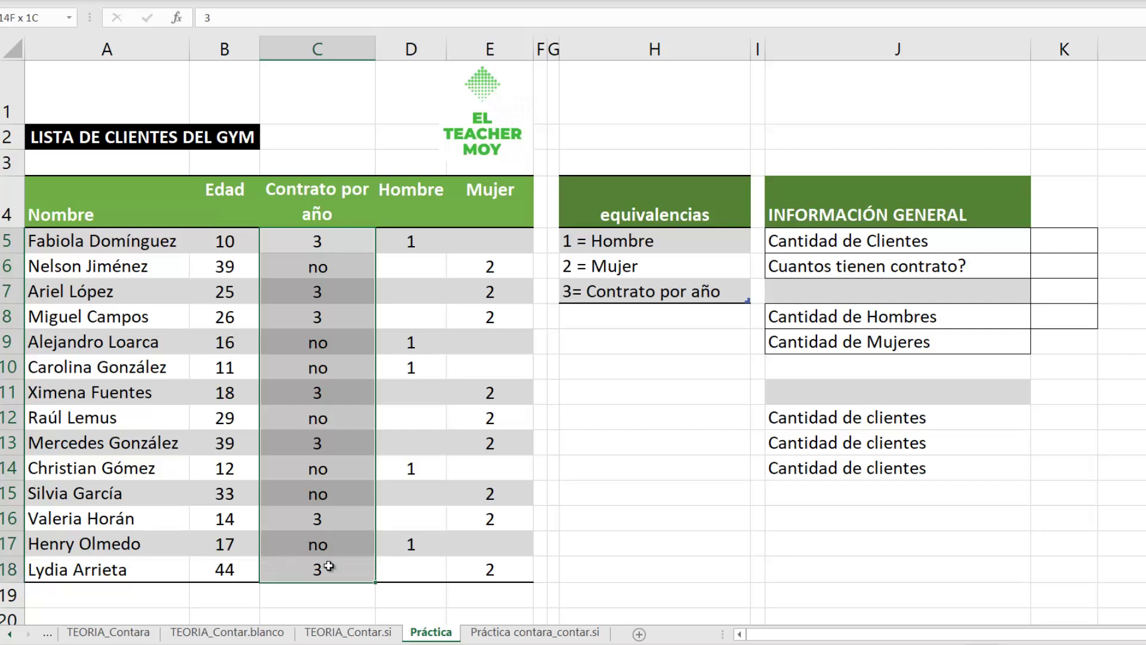
left_click(594, 302)
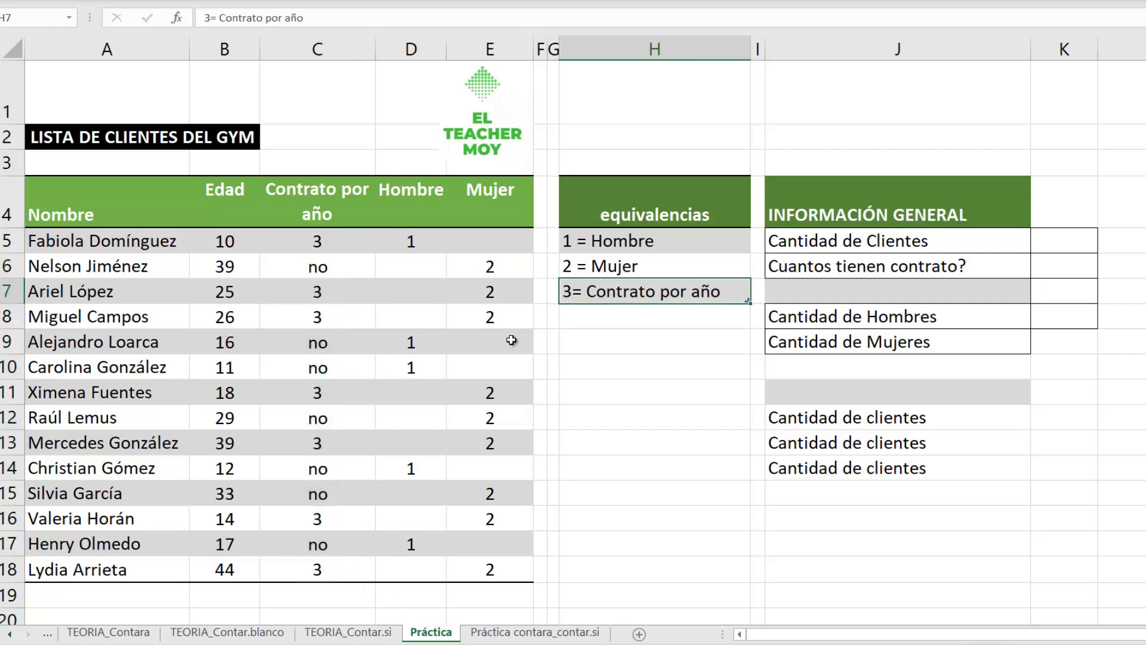
Compare the Hombre and Mujer columns of the client list with codes 1 and 2 in the equivalencias table
left_click(424, 246)
left_click_drag(422, 311, 418, 571)
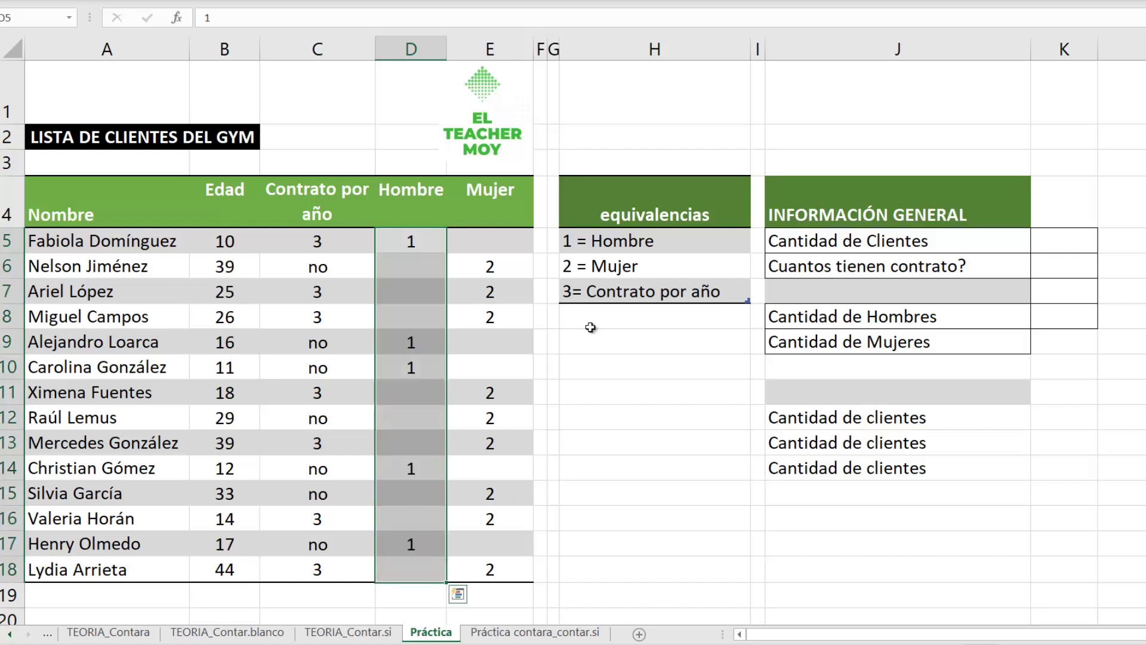
left_click(641, 244)
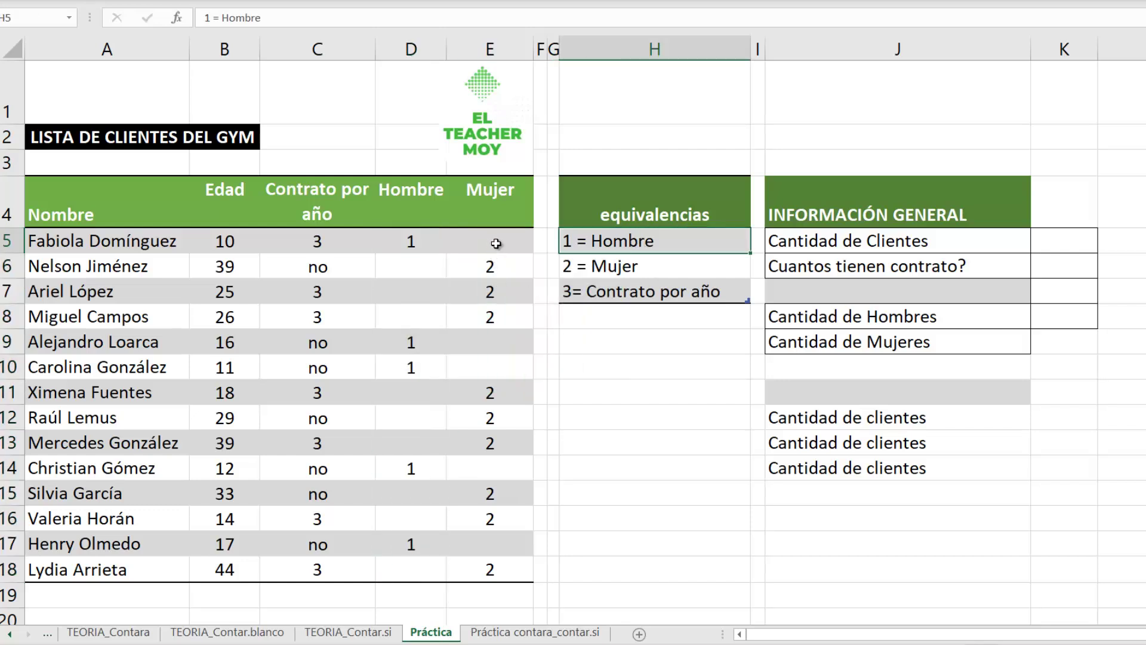
left_click_drag(491, 244, 487, 568)
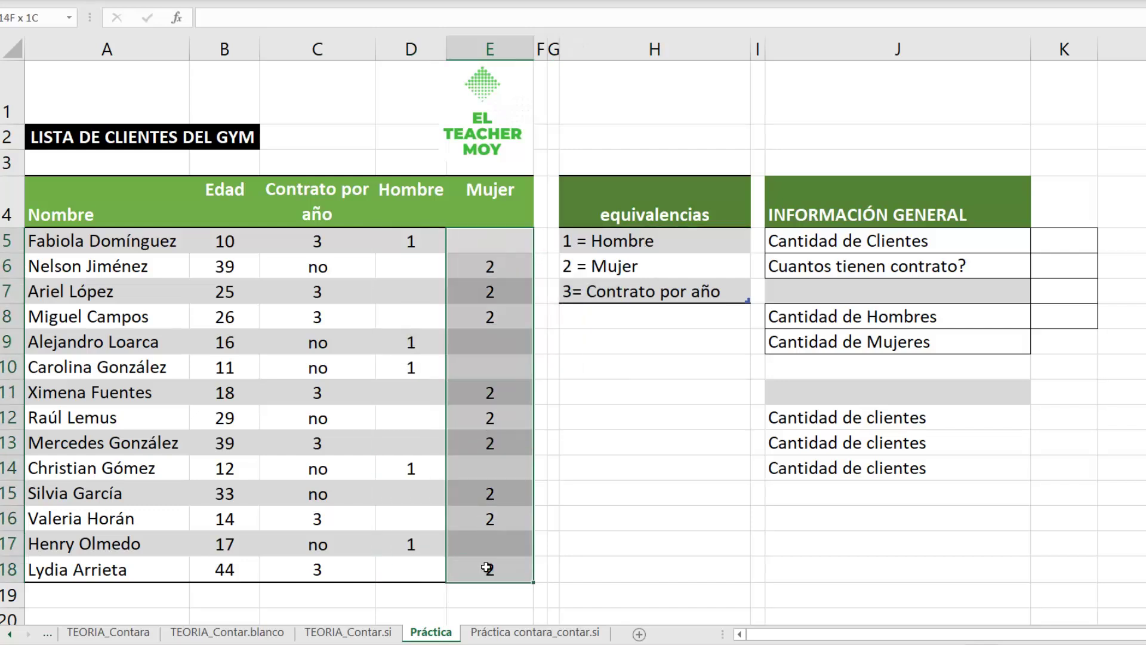
left_click(647, 268)
left_click(490, 266)
left_click(489, 290)
left_click(495, 317)
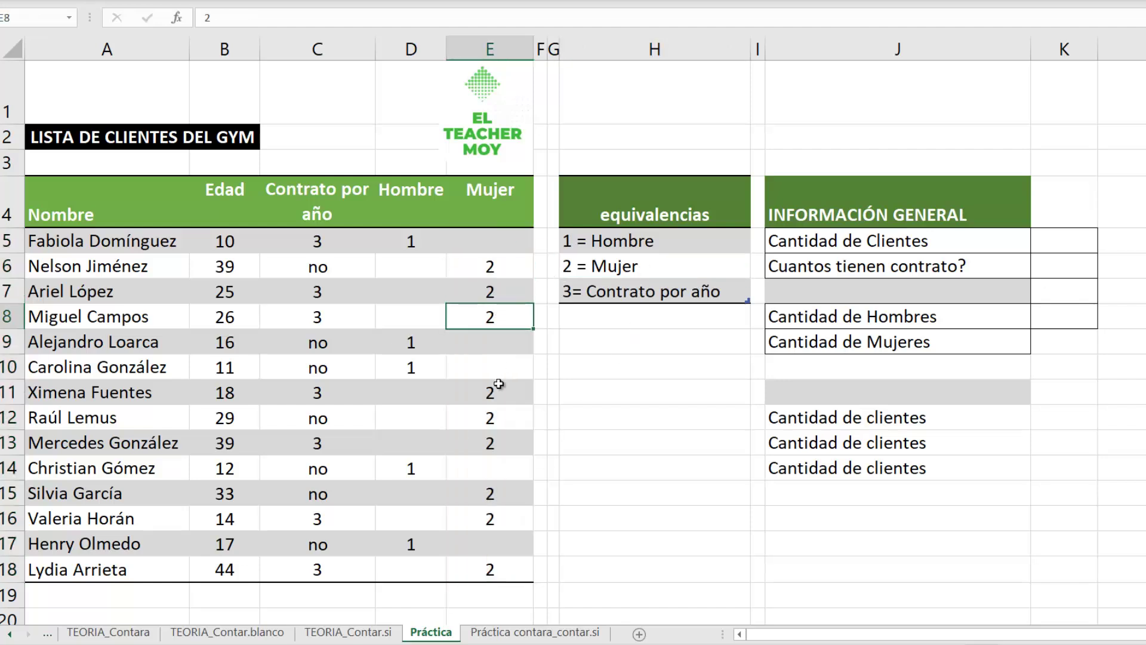
left_click(634, 362)
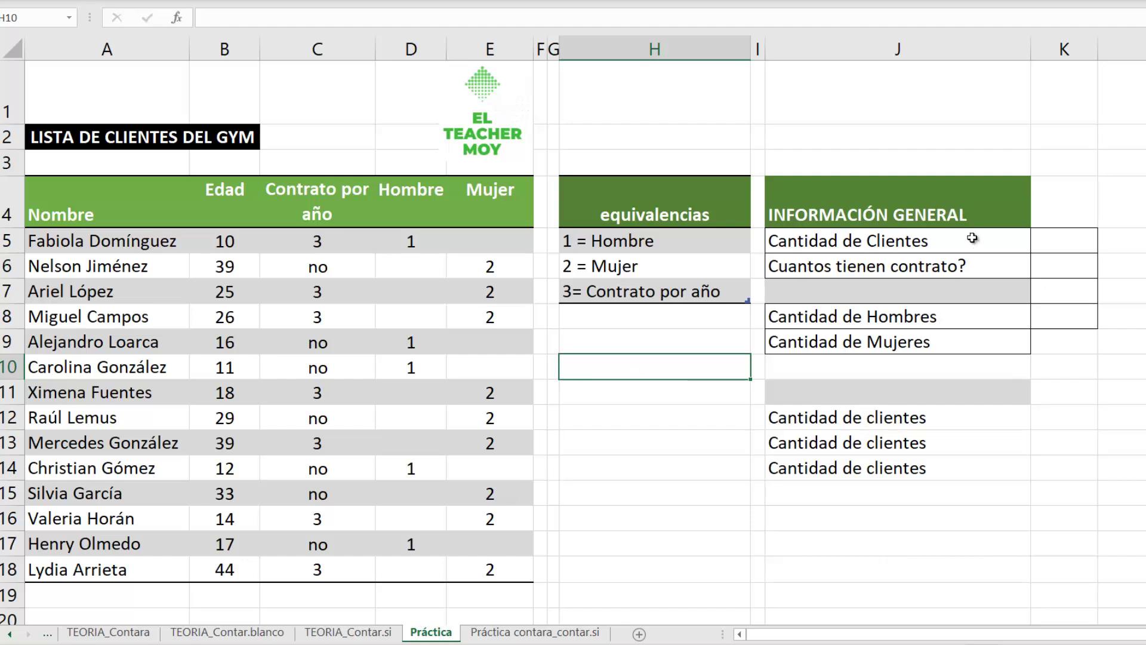
Review the INFORMACIÓN GENERAL questions and the Edad column as the source for counting the clients
left_click(848, 199)
left_click_drag(848, 199, 847, 343)
left_click(1050, 244)
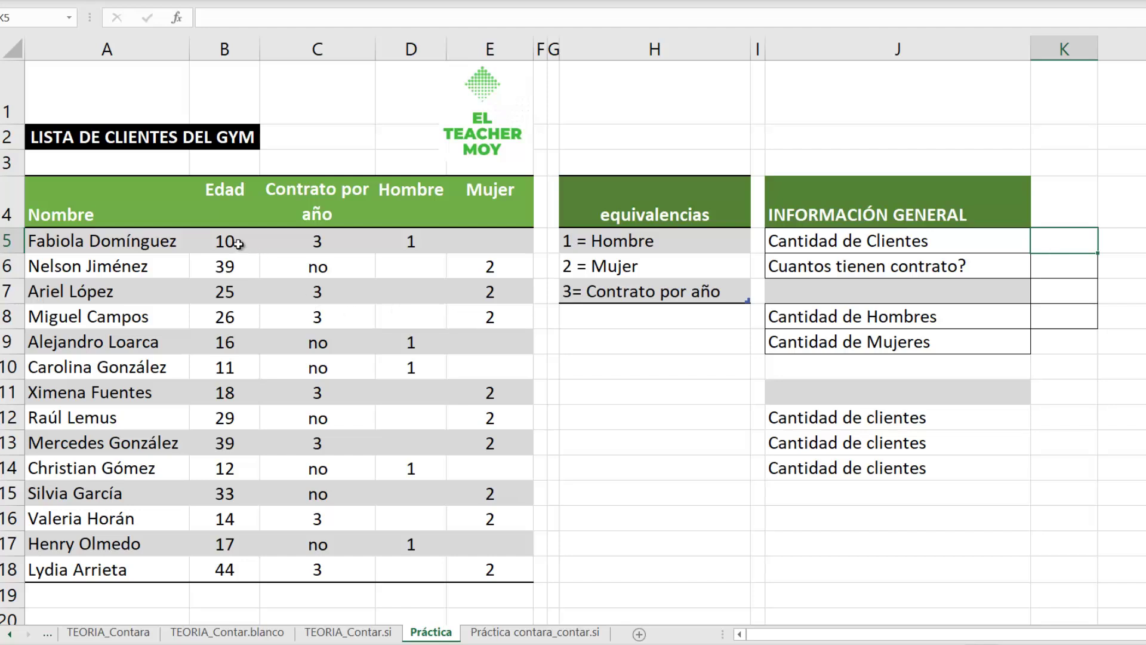
left_click_drag(243, 249, 240, 566)
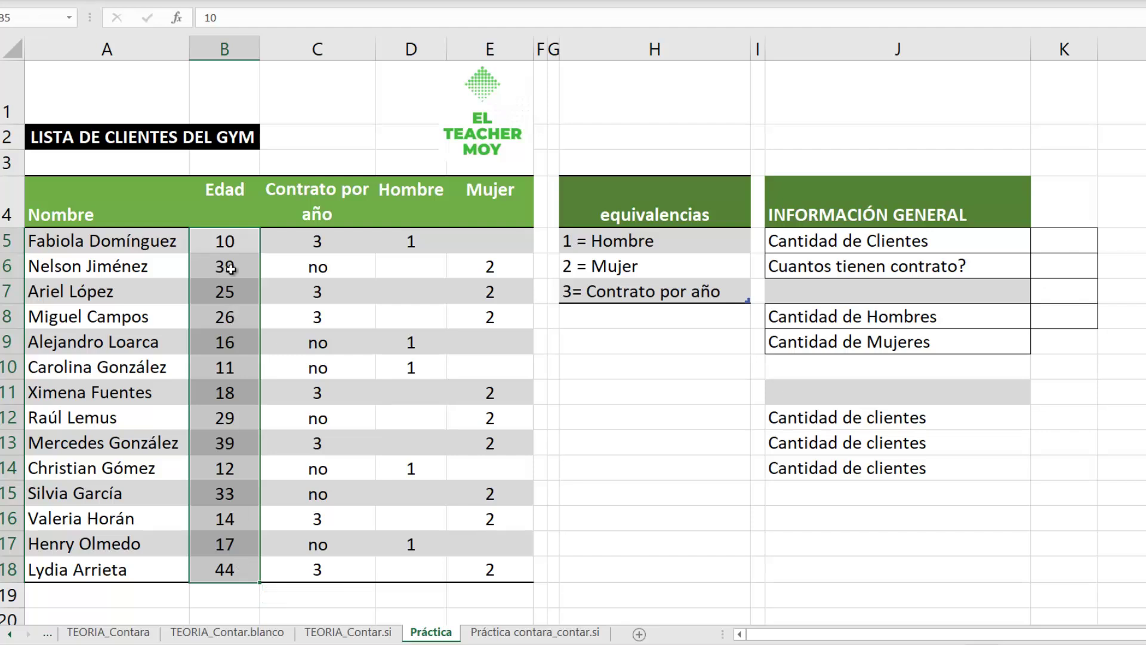
left_click_drag(236, 247, 233, 572)
left_click(231, 242)
left_click_drag(230, 353, 232, 570)
Enter =CONTAR(B5:B18) in the result cell K5 for Cantidad de Clientes to count the entries in the Edad column
left_click(1048, 240)
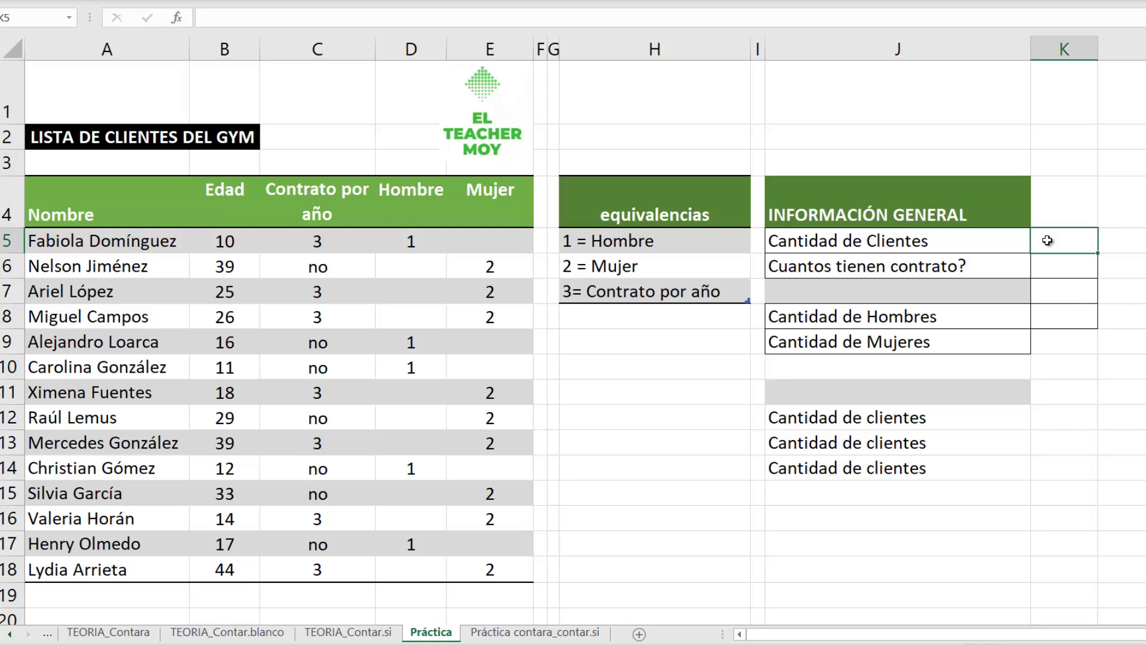
type("=contar")
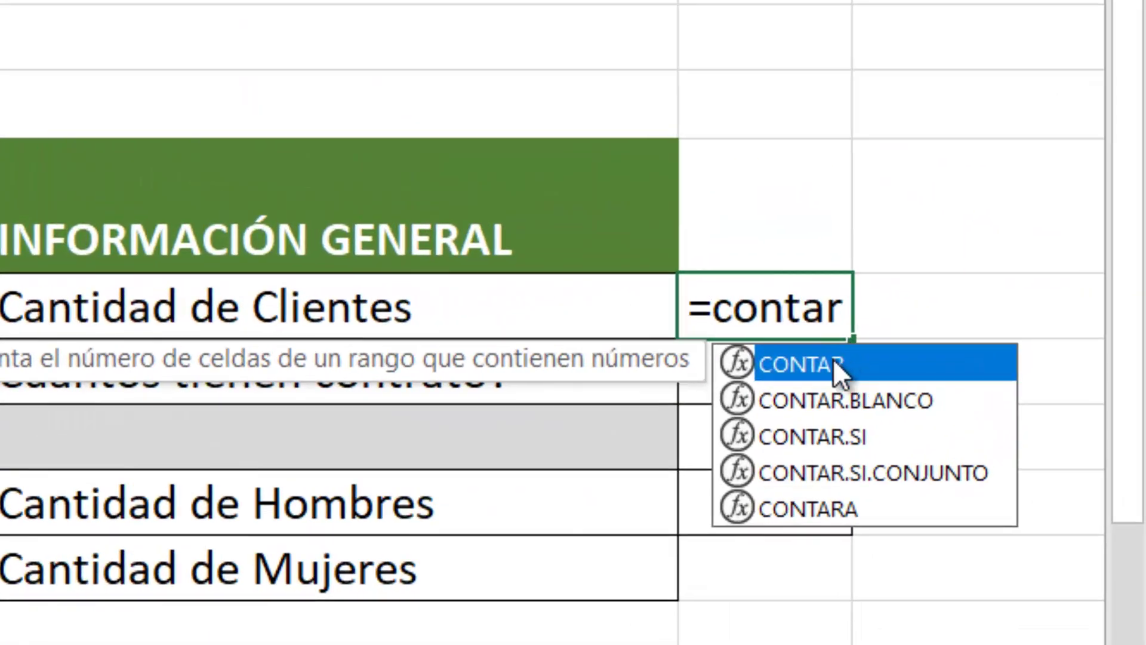
double_click(991, 294)
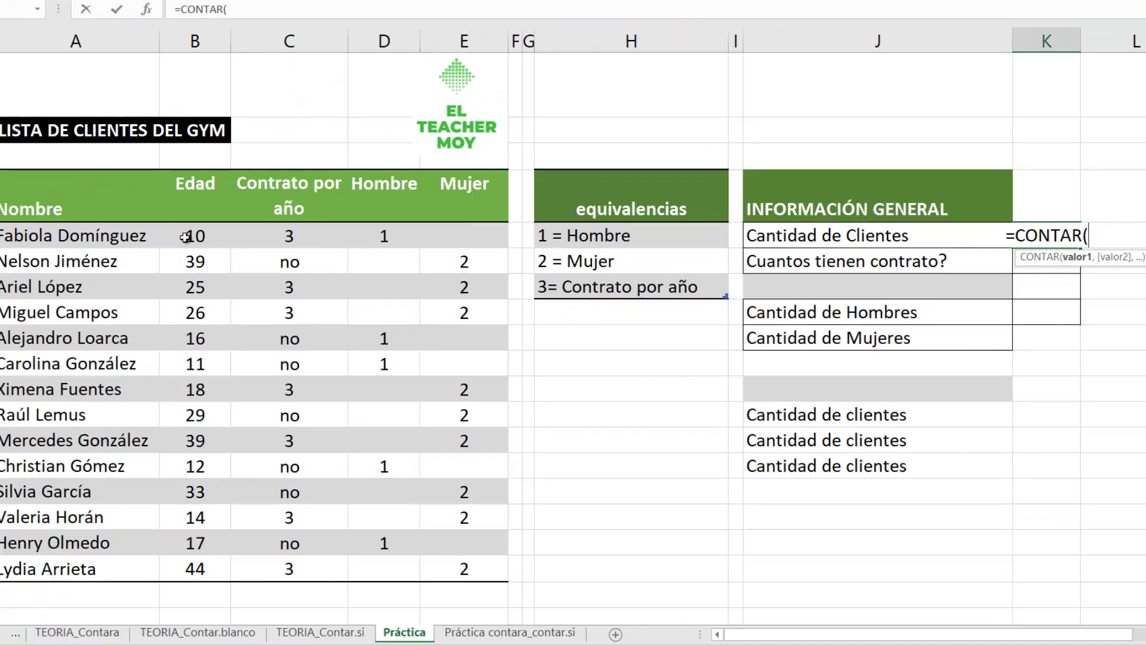
left_click_drag(185, 237, 207, 560)
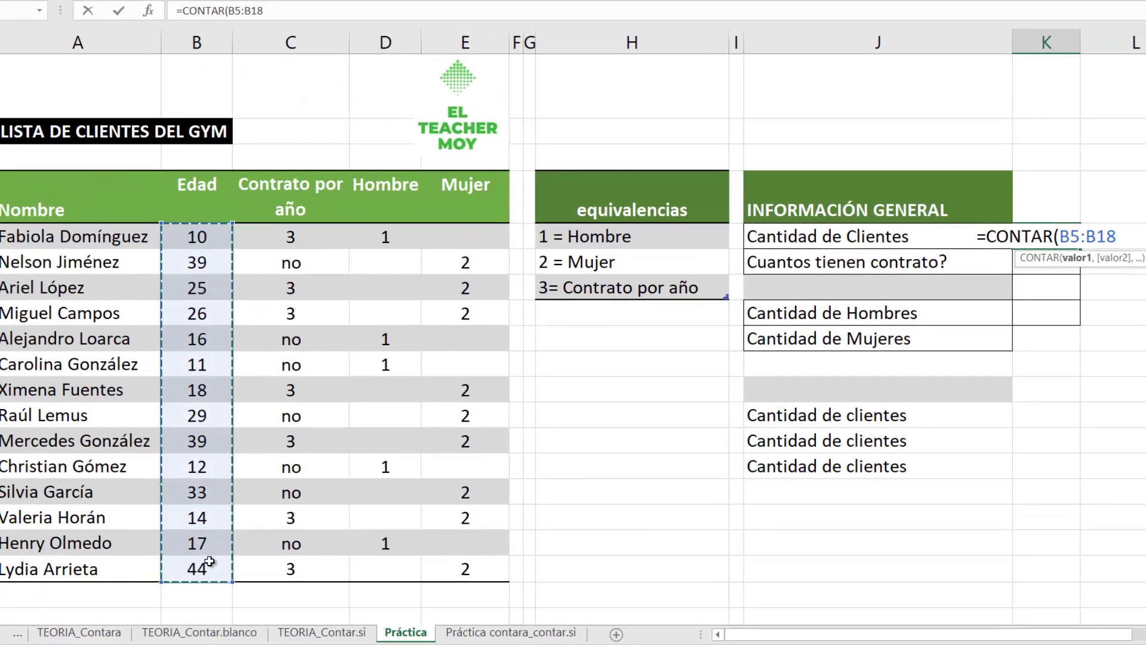
type(")")
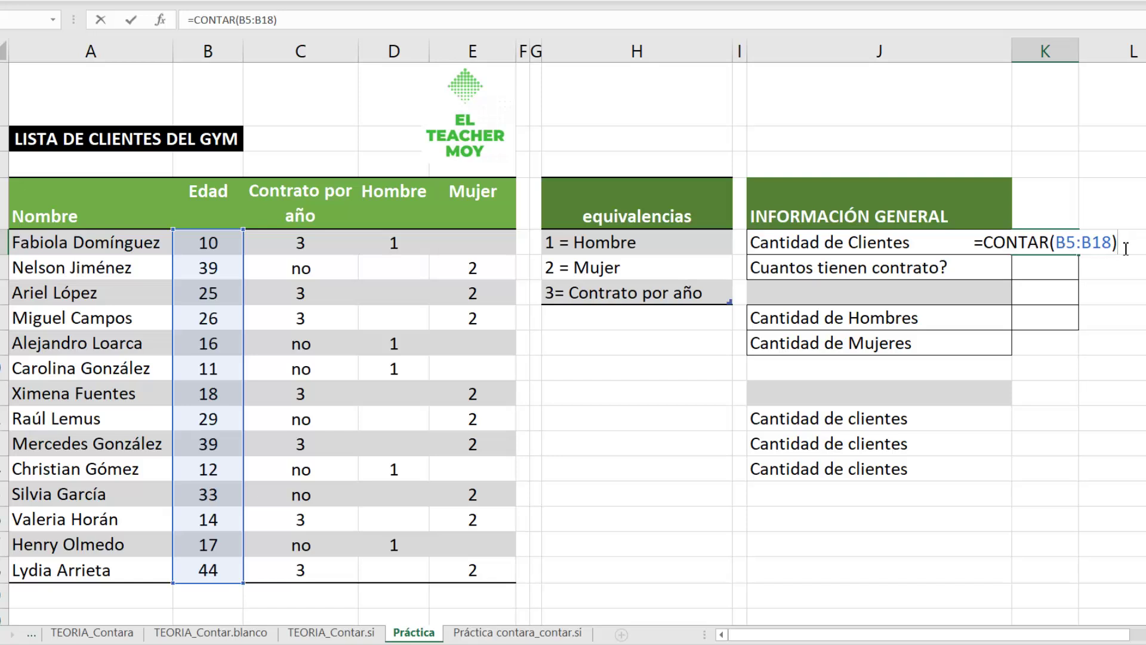
key("Return")
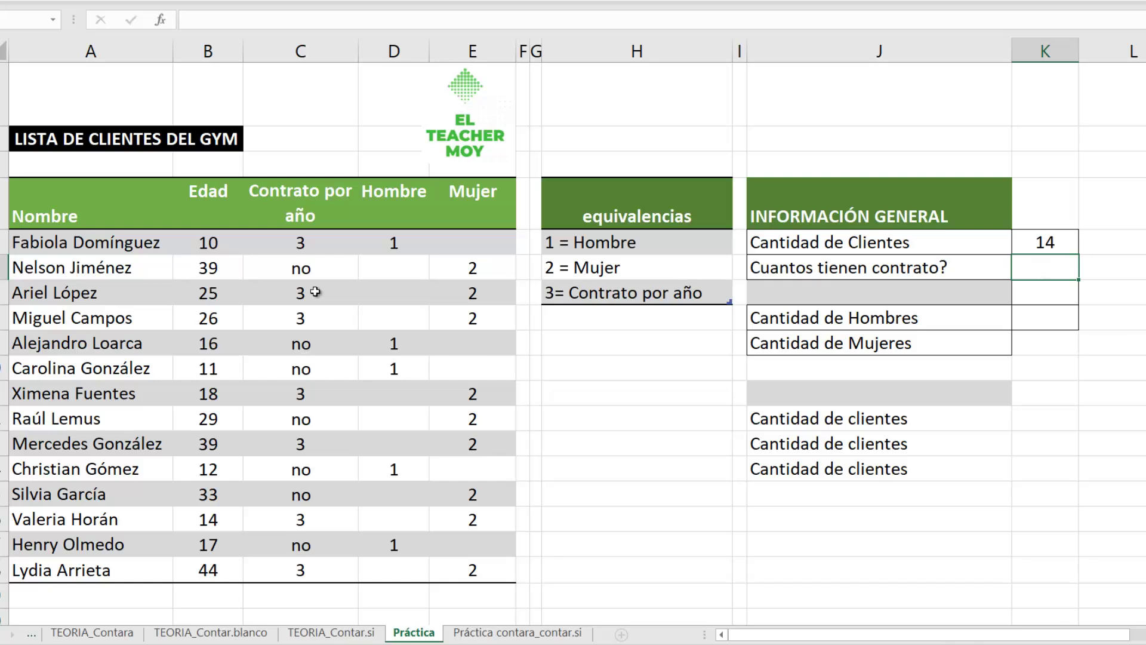
Enter =CONTAR(C5:C18) in the result cell for Cuantos tienen contrato? to count the numeric entries in the Contrato por año column
left_click_drag(311, 239, 326, 567)
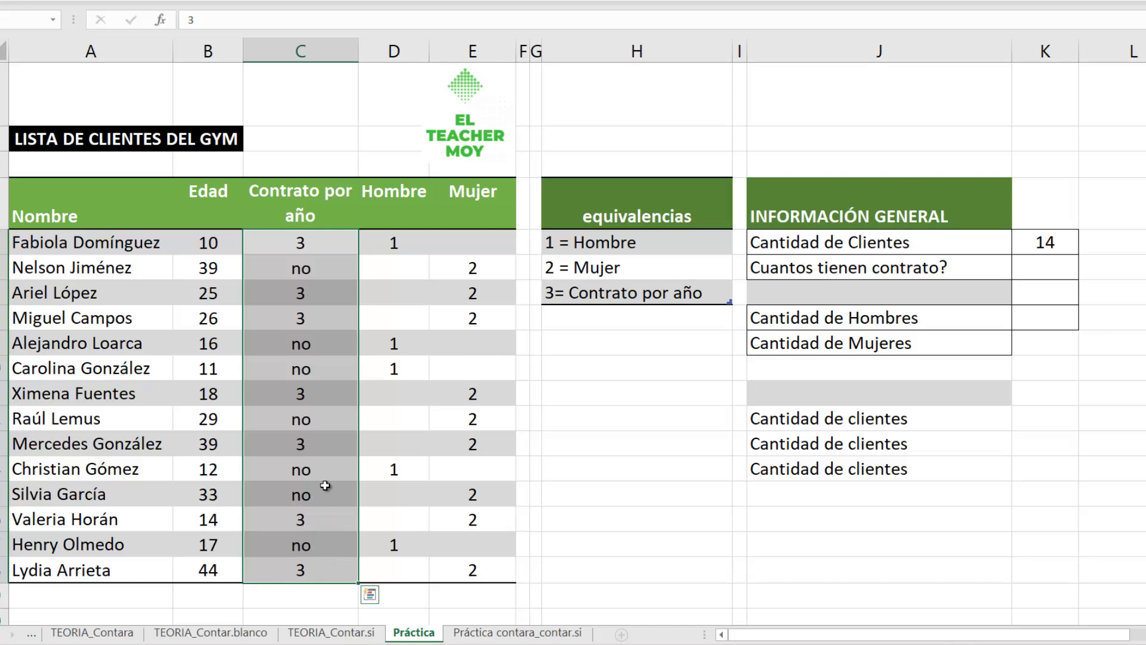
left_click(325, 485)
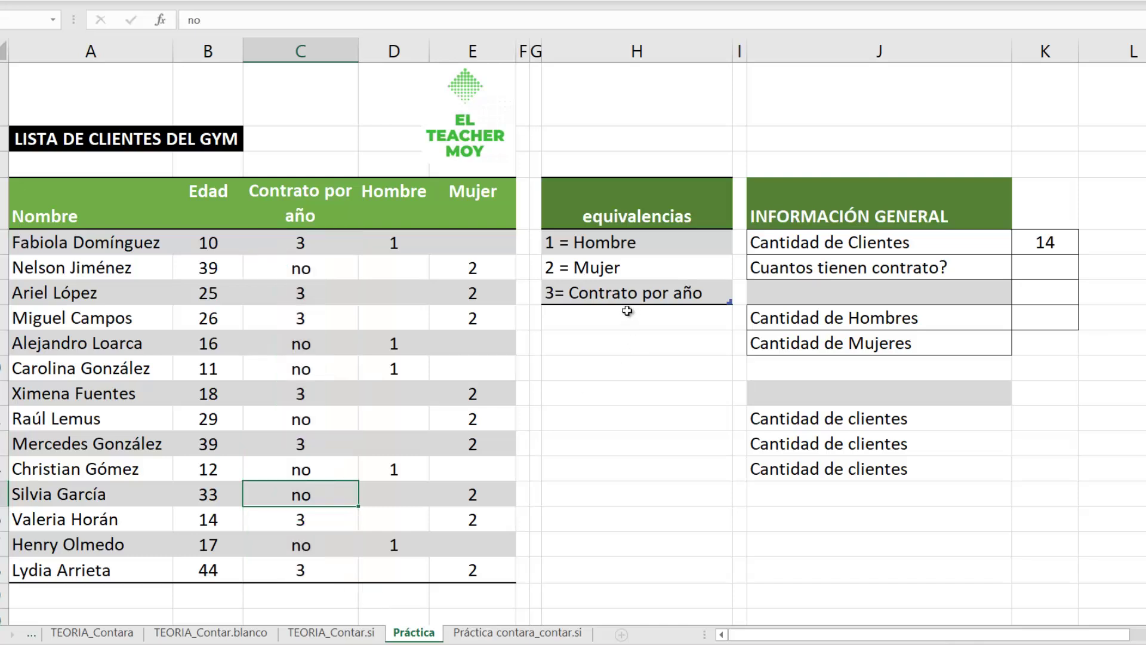
left_click(625, 298)
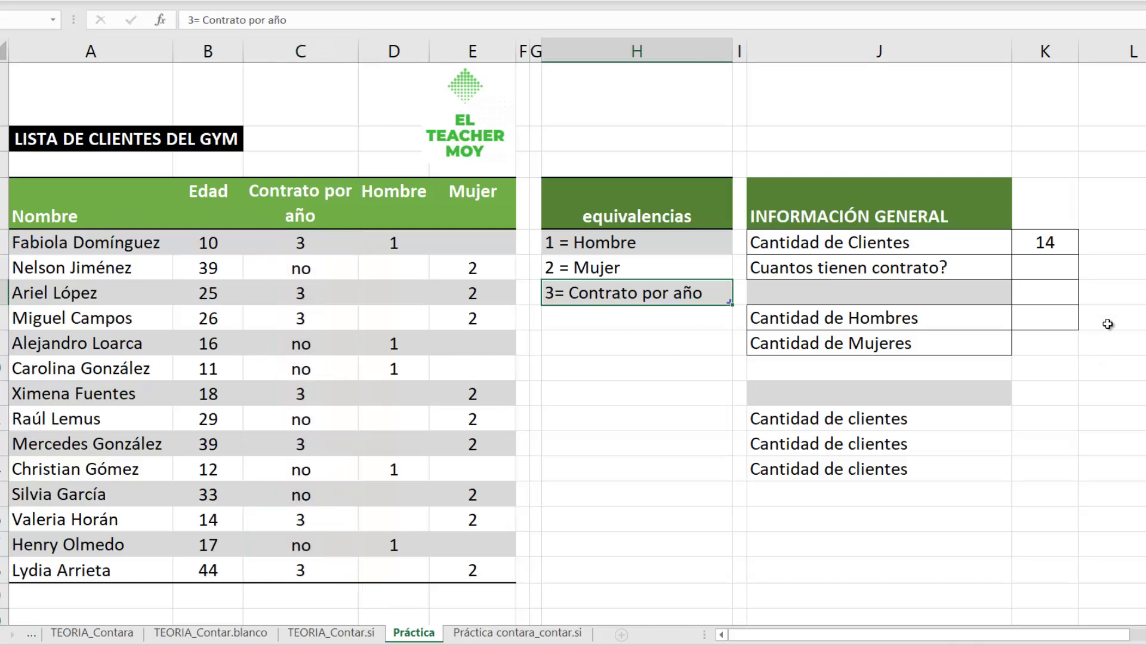
left_click(1056, 262)
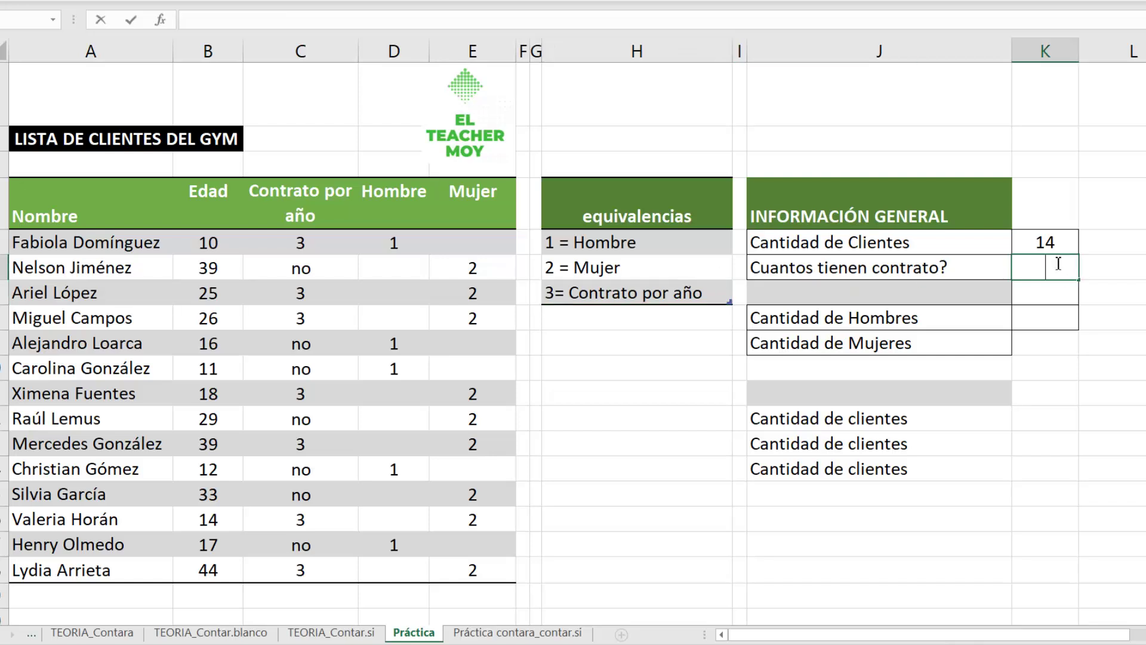
type("=contar")
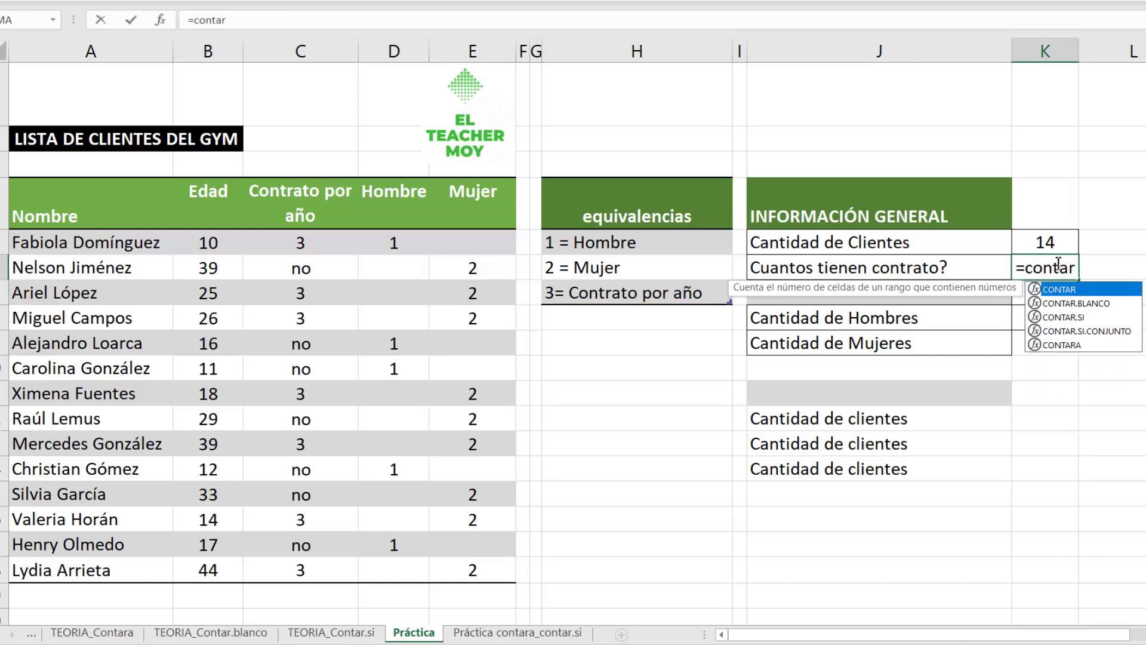
type("(")
left_click(315, 243)
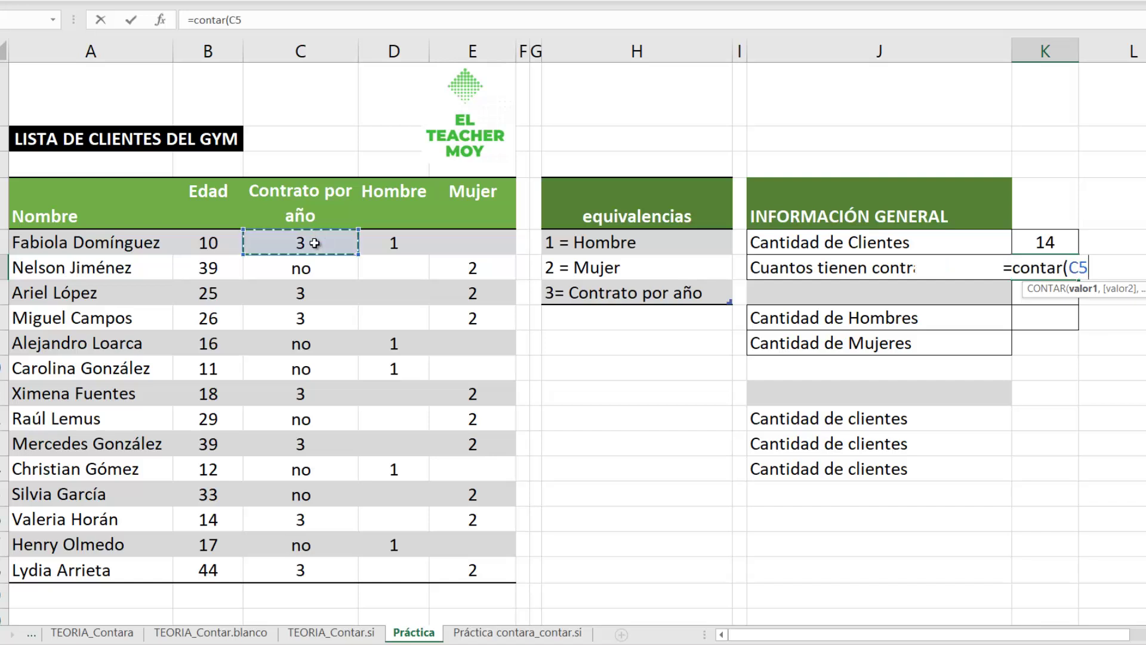
left_click_drag(314, 243, 305, 582)
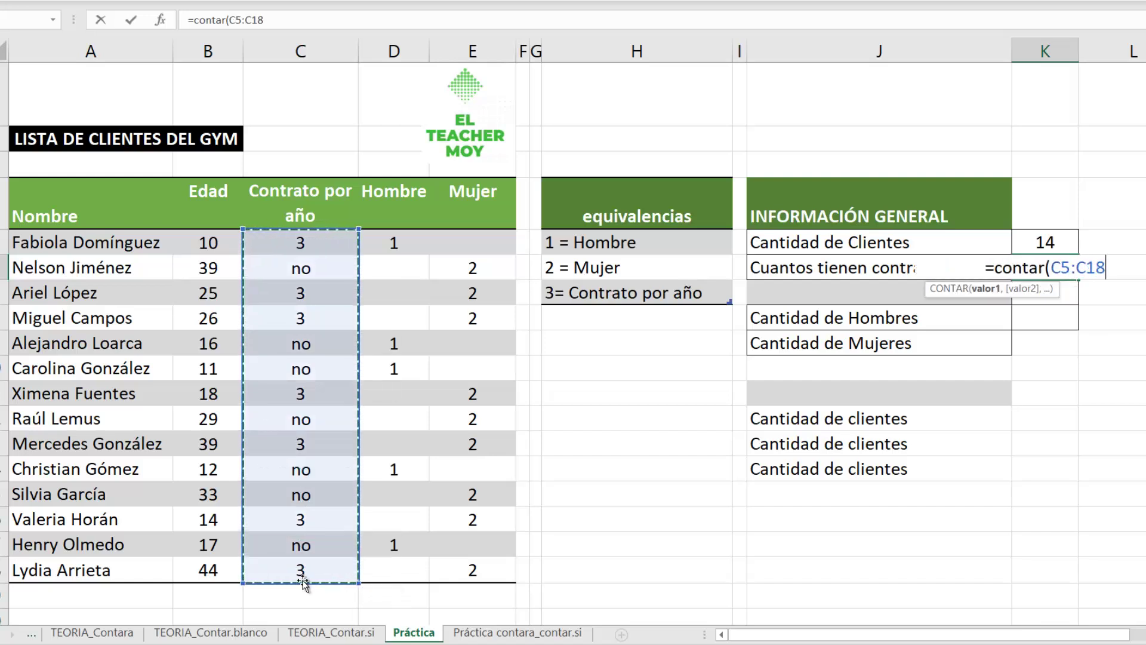
type(")")
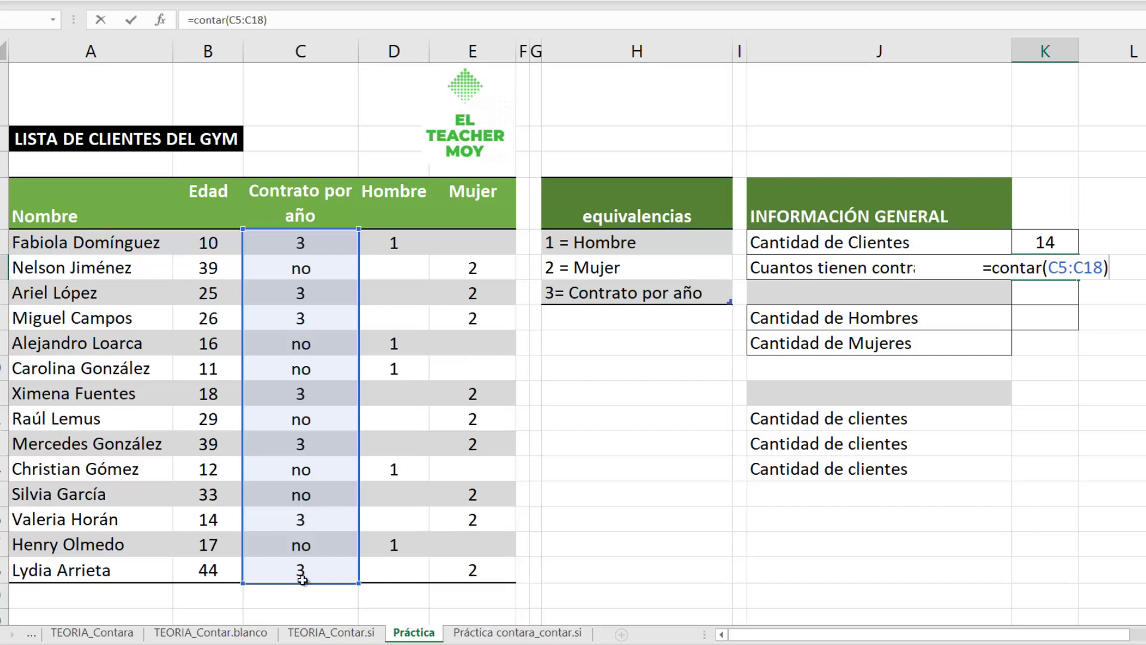
key("Return")
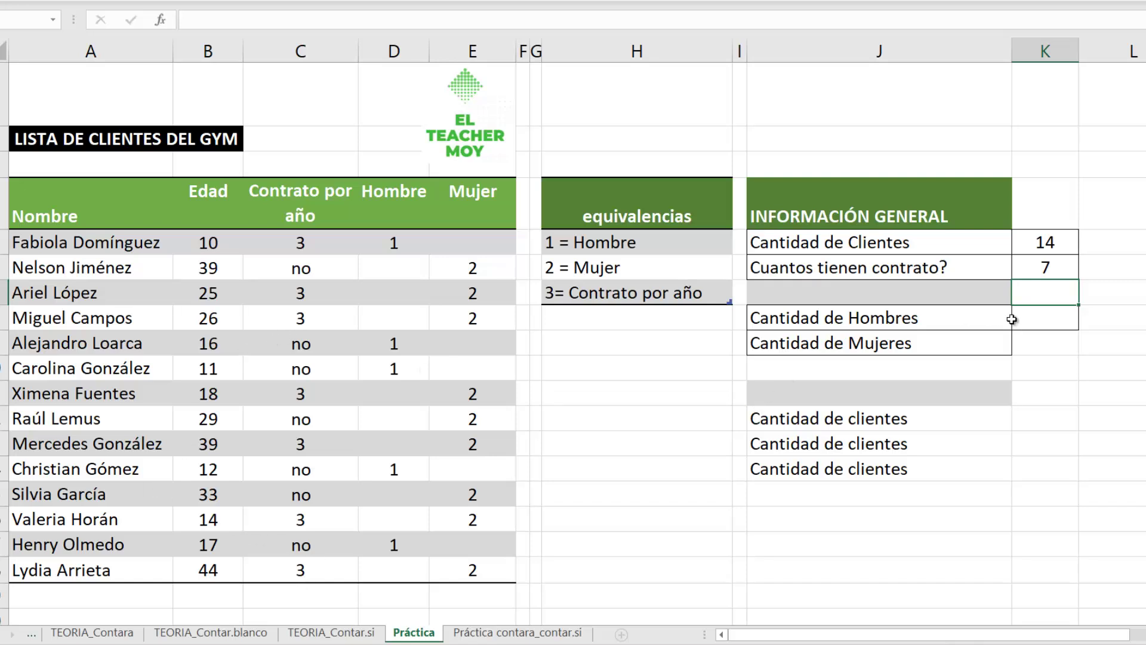
Enter =CONTAR(D5:D18) in the result cell for Cantidad de Hombres to count the entries in the Hombre column
left_click(1037, 324)
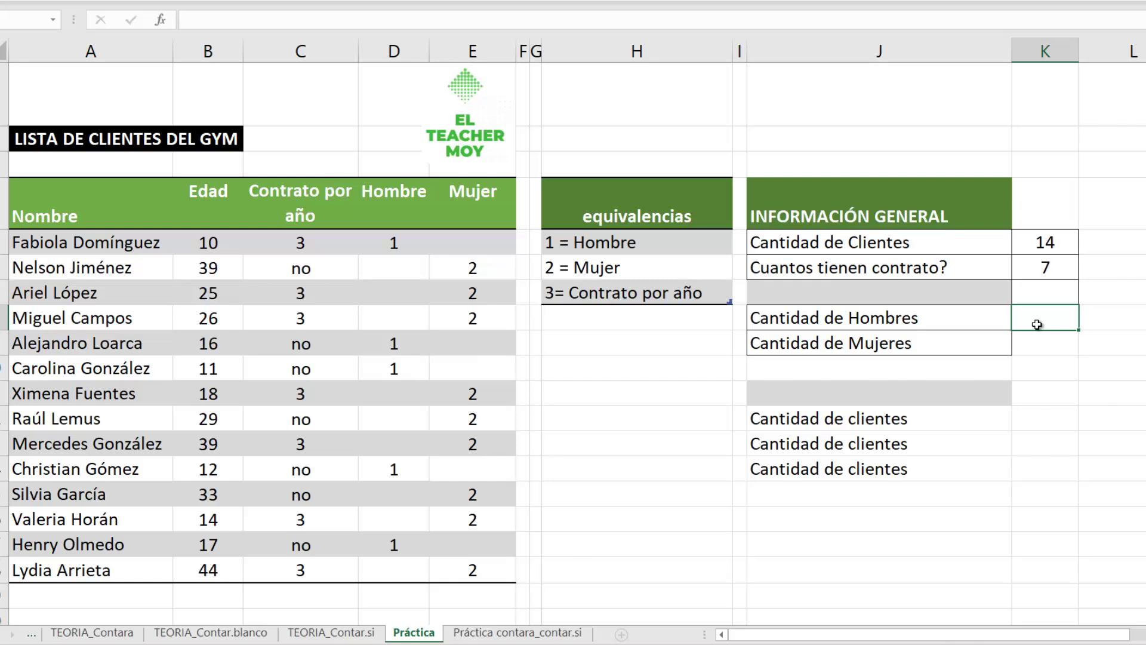
type("=contar(")
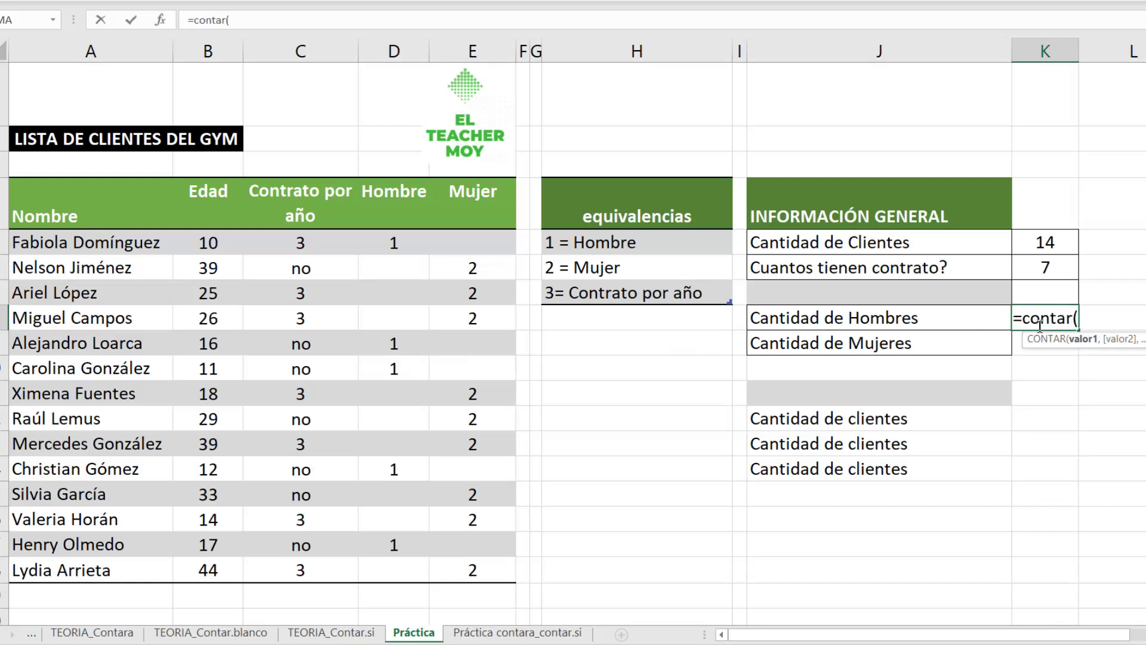
left_click_drag(397, 240, 401, 574)
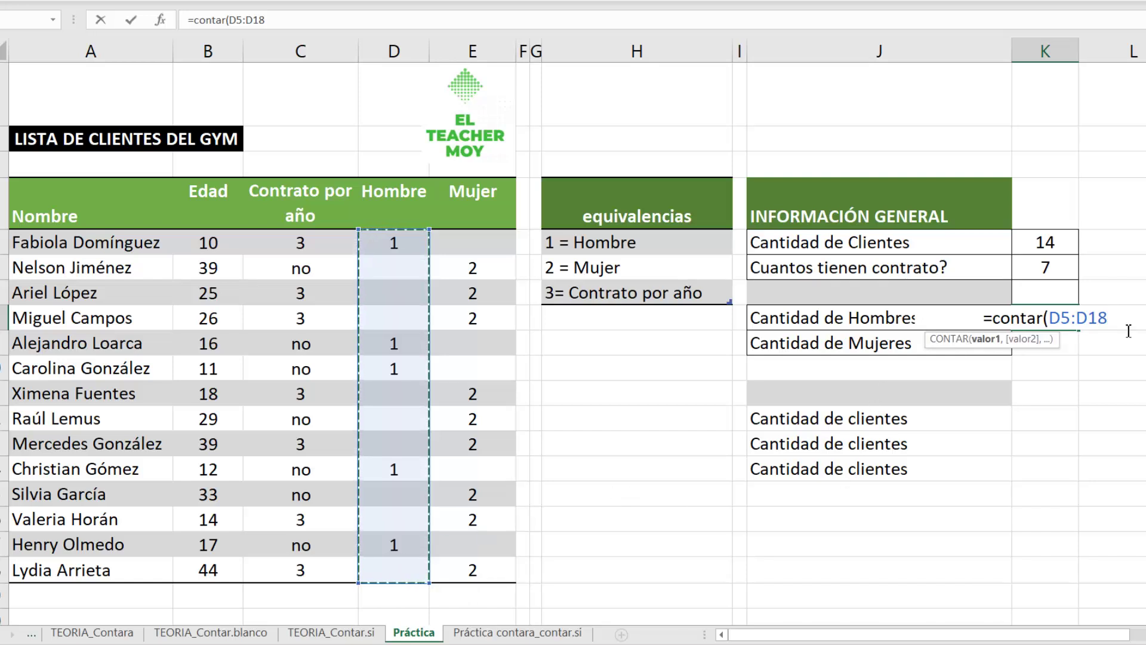
type(")")
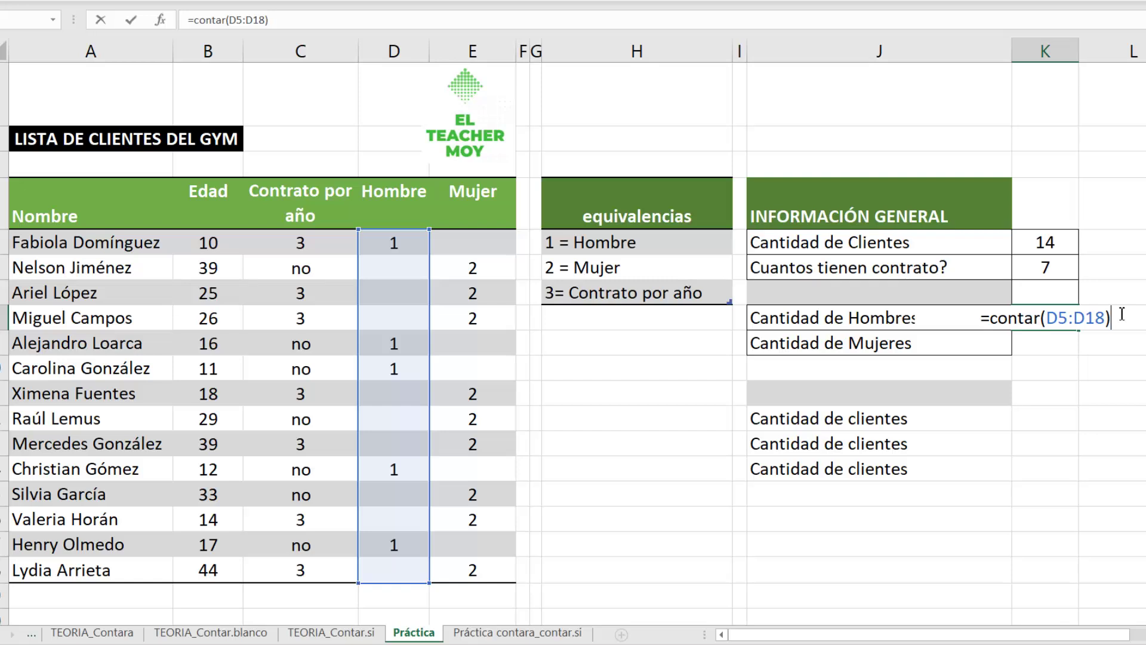
key("Return")
Enter a CONTAR formula over E5:E18 in the result cell for Cantidad de Mujeres to count the Mujer column's entries
type("=contar")
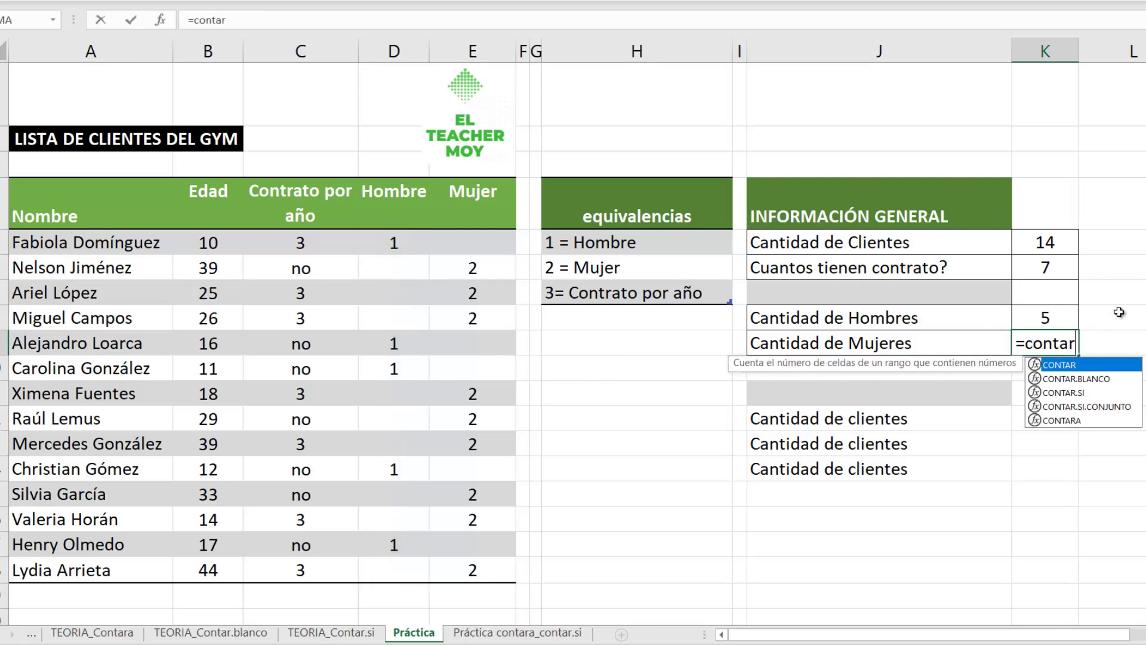
type("(")
left_click_drag(487, 237, 496, 572)
key("Return")
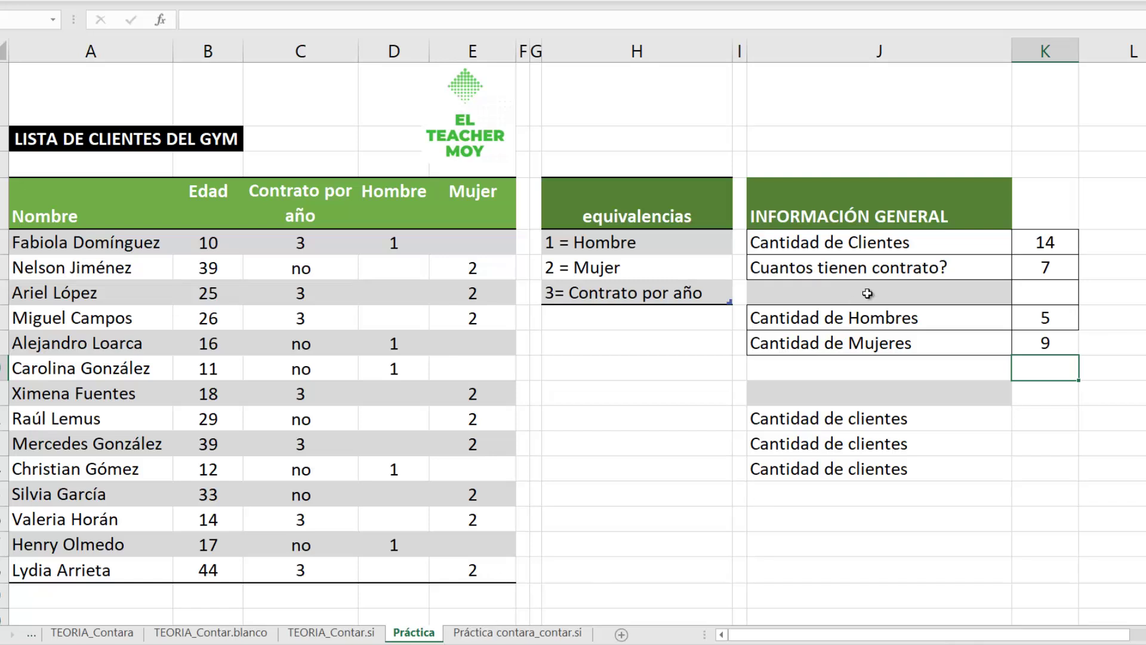
Copy the label "Cuantos tienen contrato?" into the empty cell directly below Cantidad de Mujeres
left_click(864, 267)
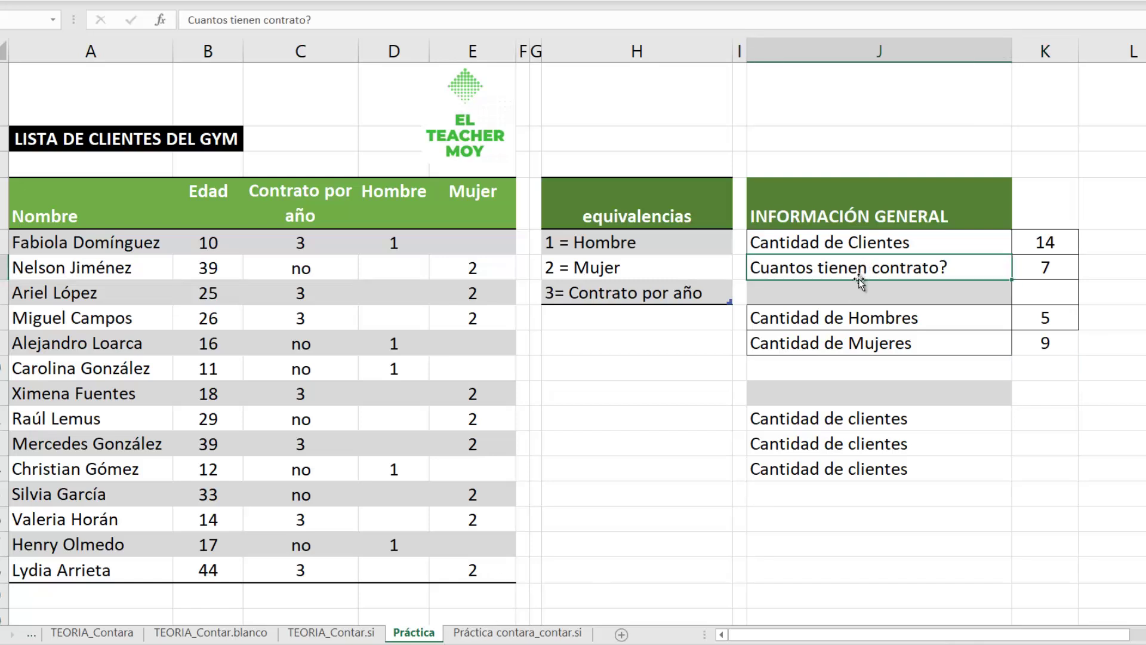
left_click_drag(860, 271, 869, 377)
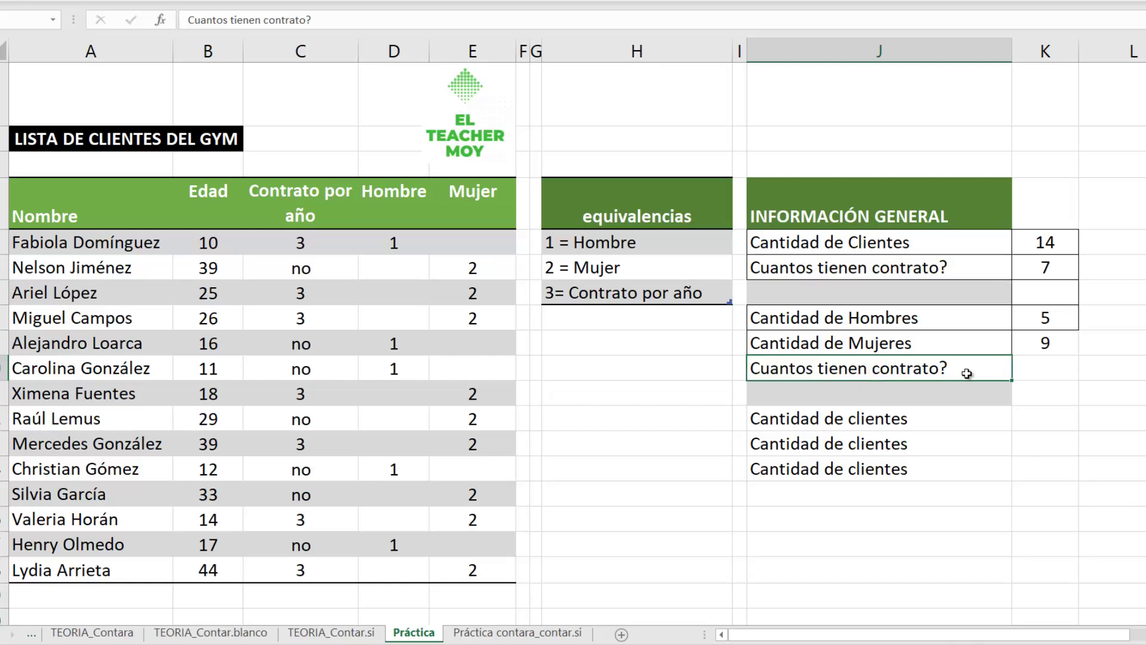
Clear the "Cuantos tienen contrato?" label from the cell directly below Cantidad de Mujeres
key("Delete")
left_click(818, 470)
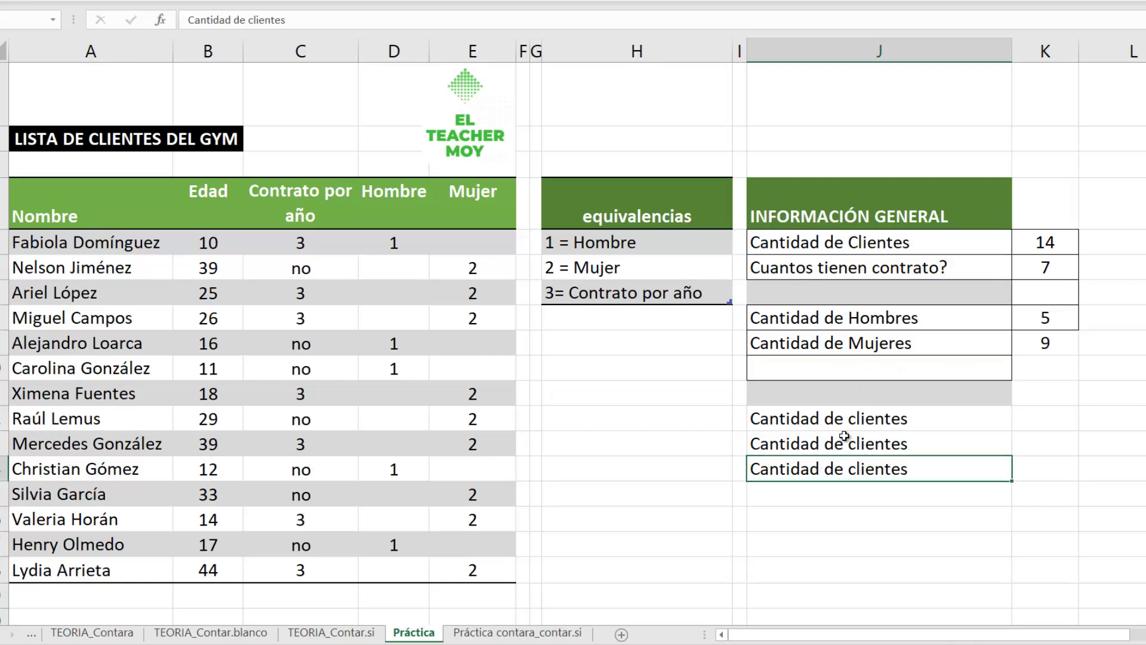
left_click(912, 443)
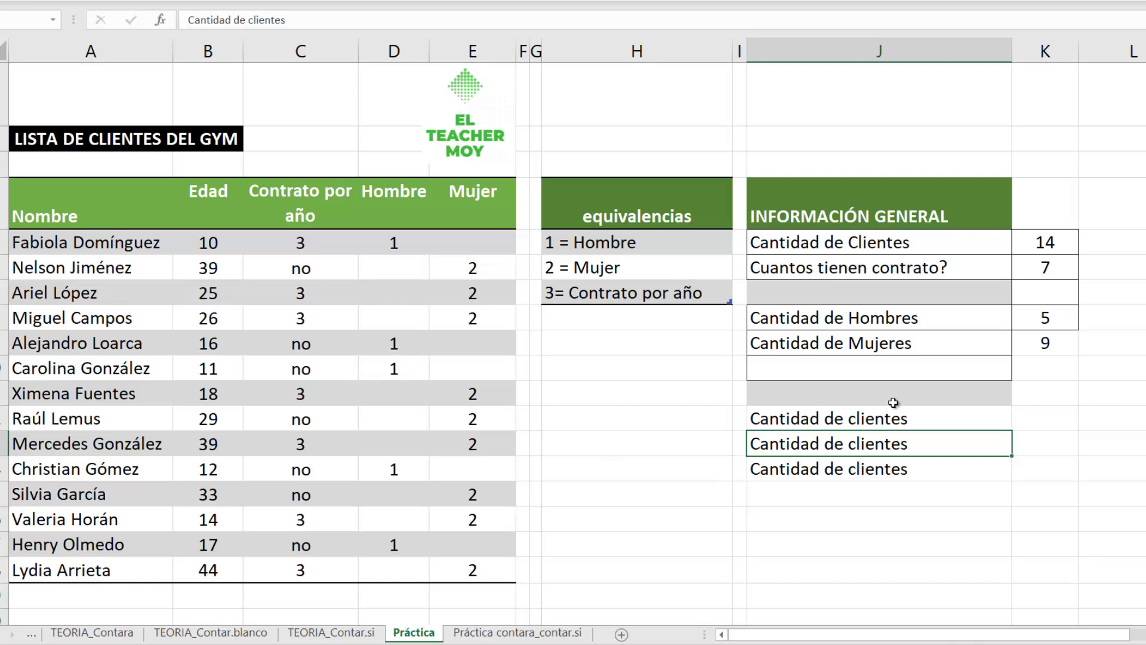
Enter =contara(A5:A18) in the result cell of the first lower "Cantidad de clientes" row to count the Nombre entries
left_click_drag(149, 242, 111, 568)
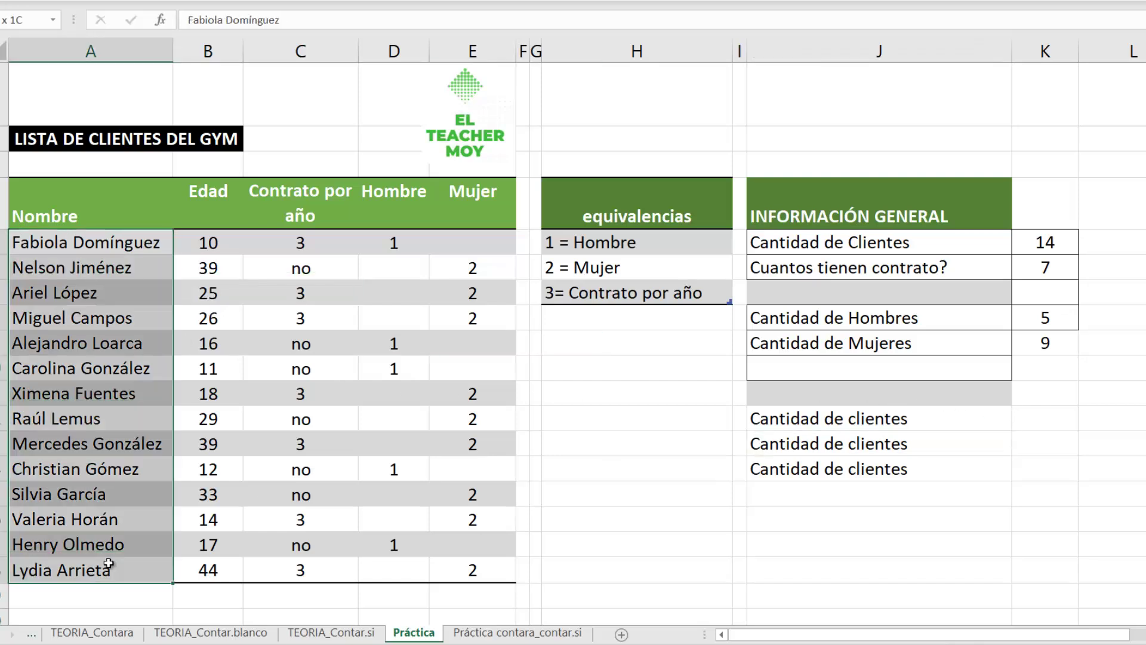
left_click(1034, 412)
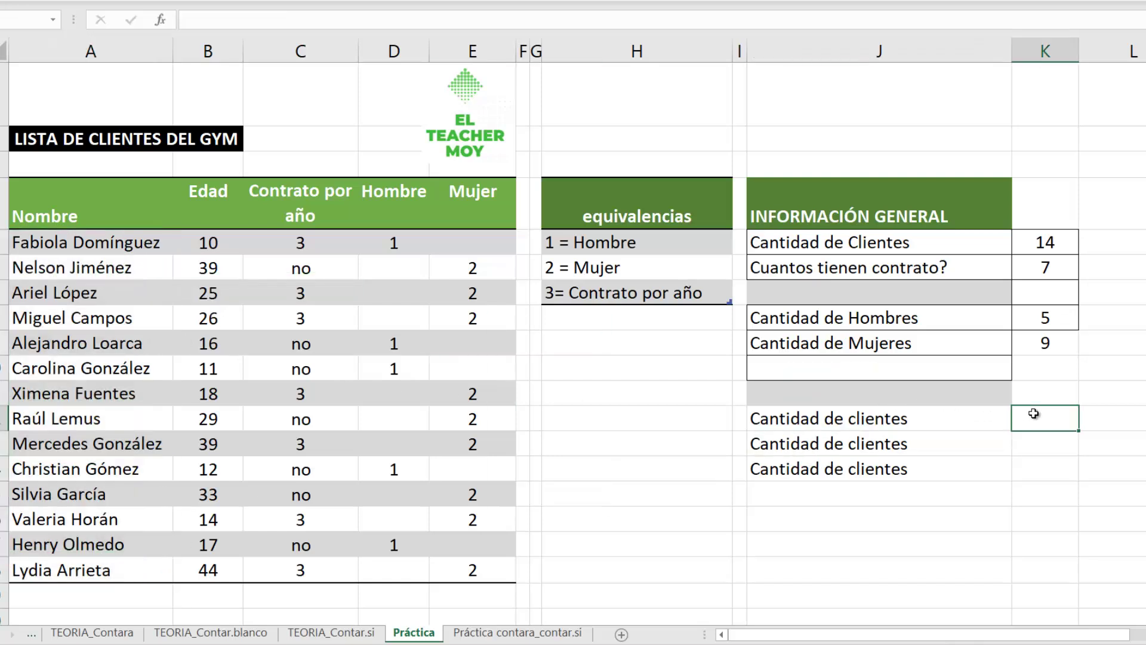
type("=contara")
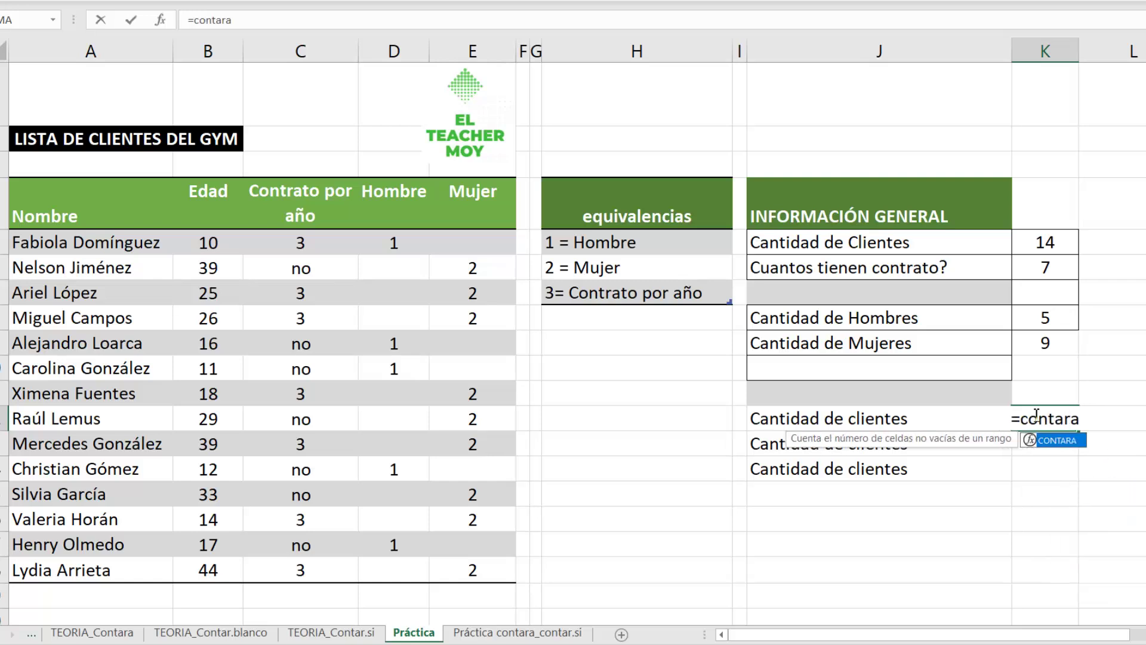
type("(")
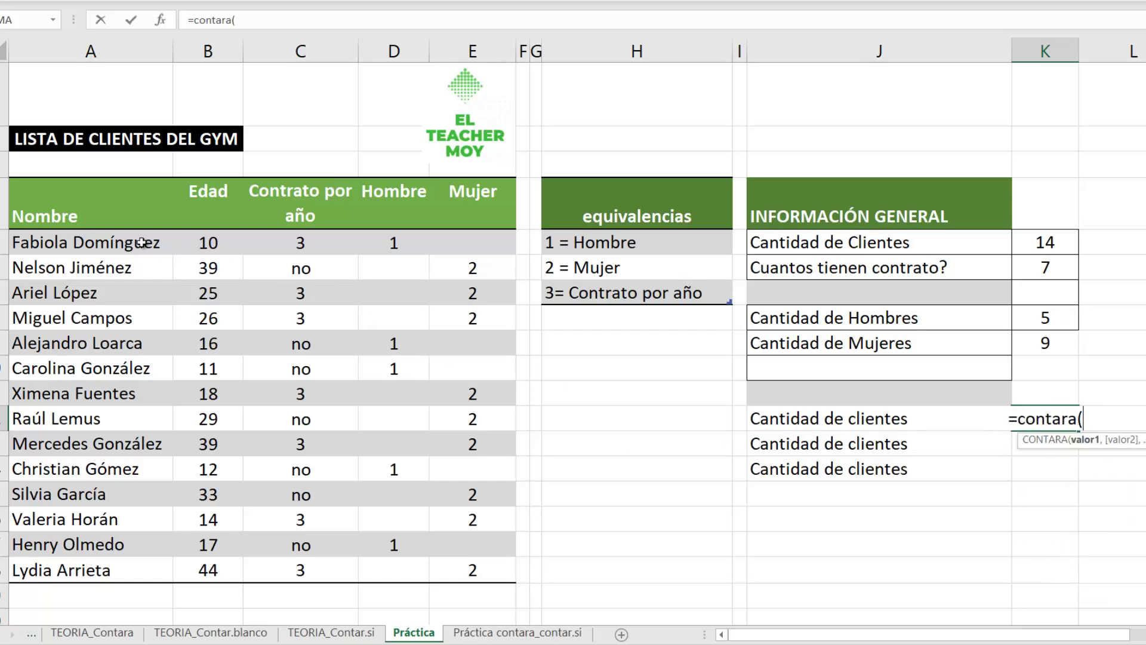
left_click_drag(142, 245, 102, 569)
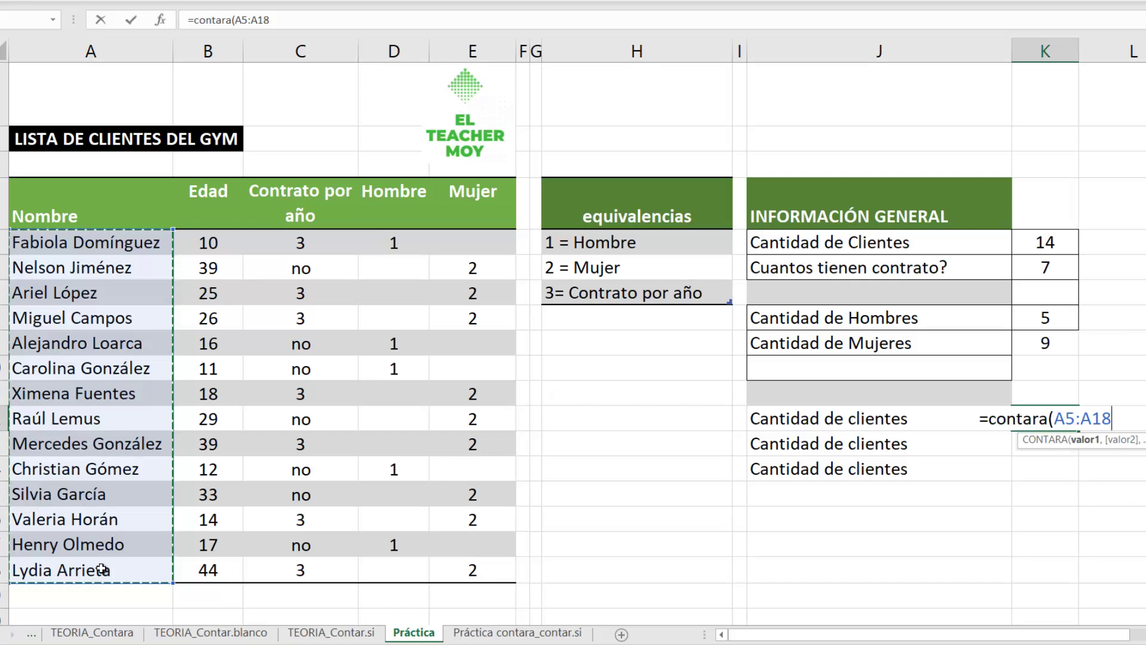
type(")")
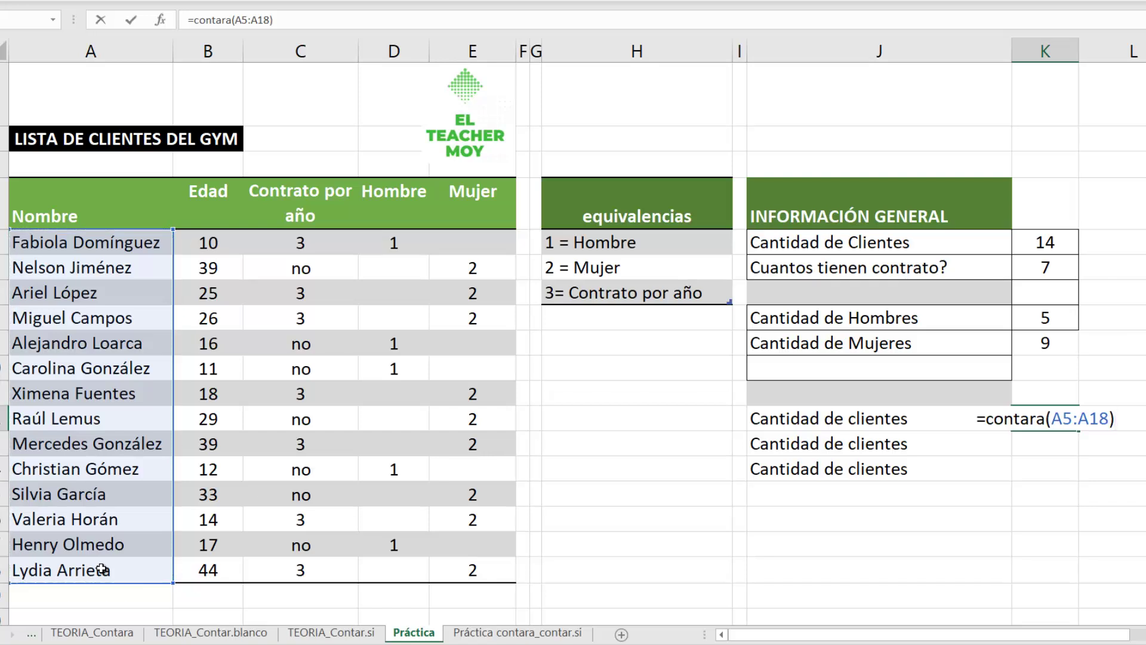
key("Return")
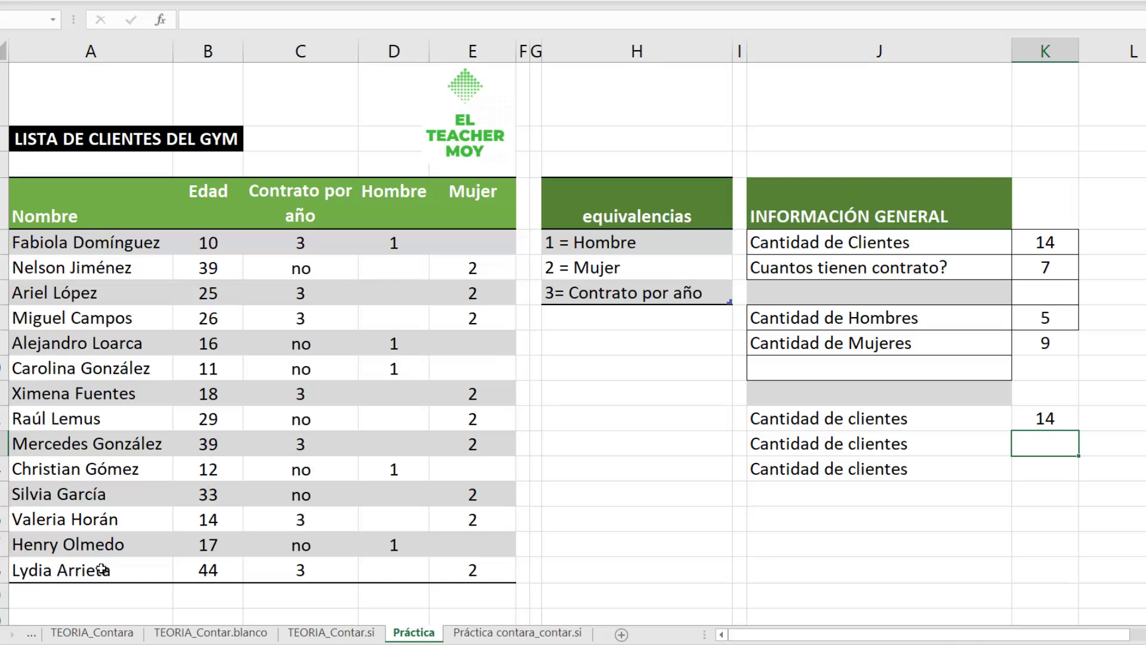
Copy the labels Cantidad de Hombres and Cantidad de Mujeres over the last two "Cantidad de clientes" labels
left_click(829, 325)
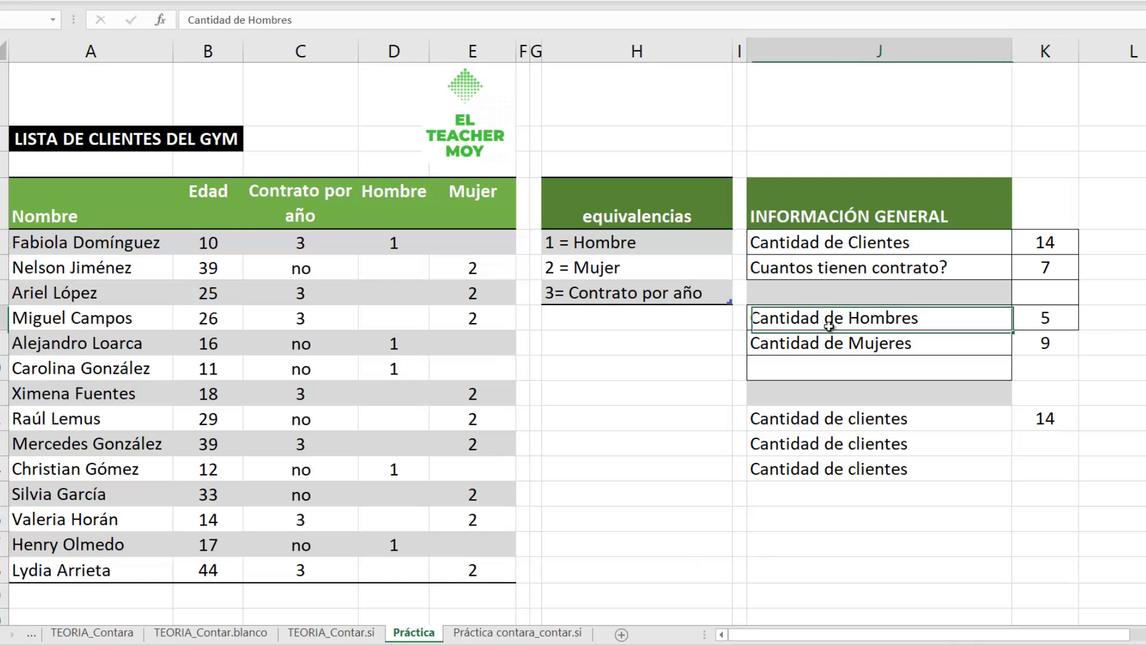
left_click_drag(829, 325, 844, 340)
key("ctrl+c")
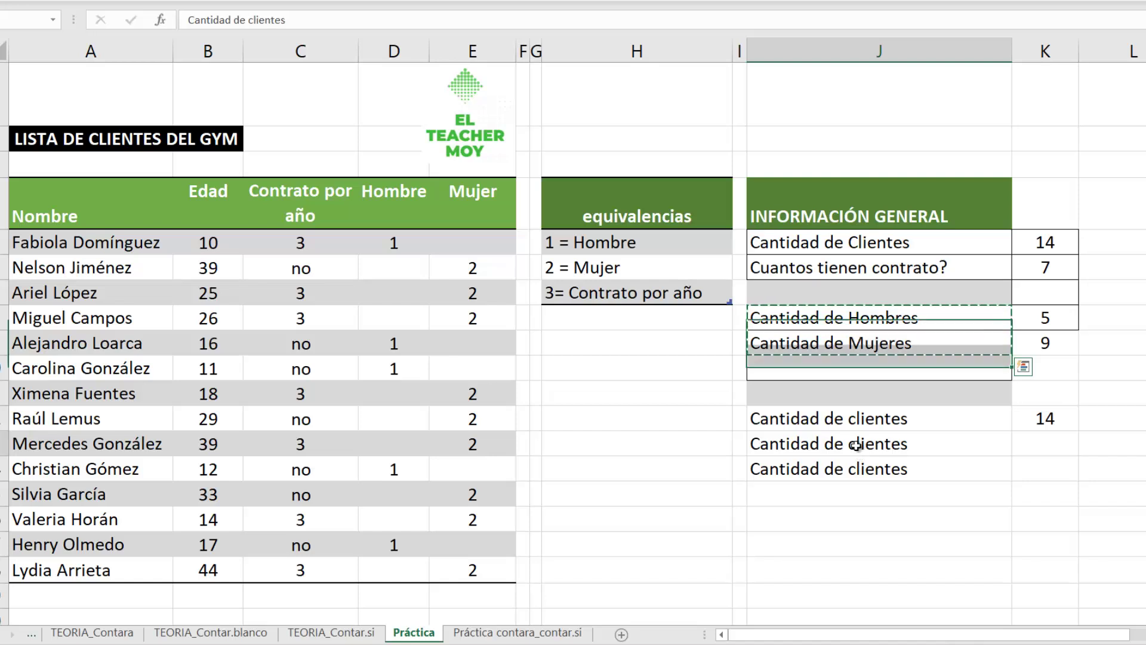
key("ctrl+v")
Enter =contara(D5:D18) in the lower Cantidad de Hombres result cell to count the Hombre column's non-empty cells
left_click(1030, 447)
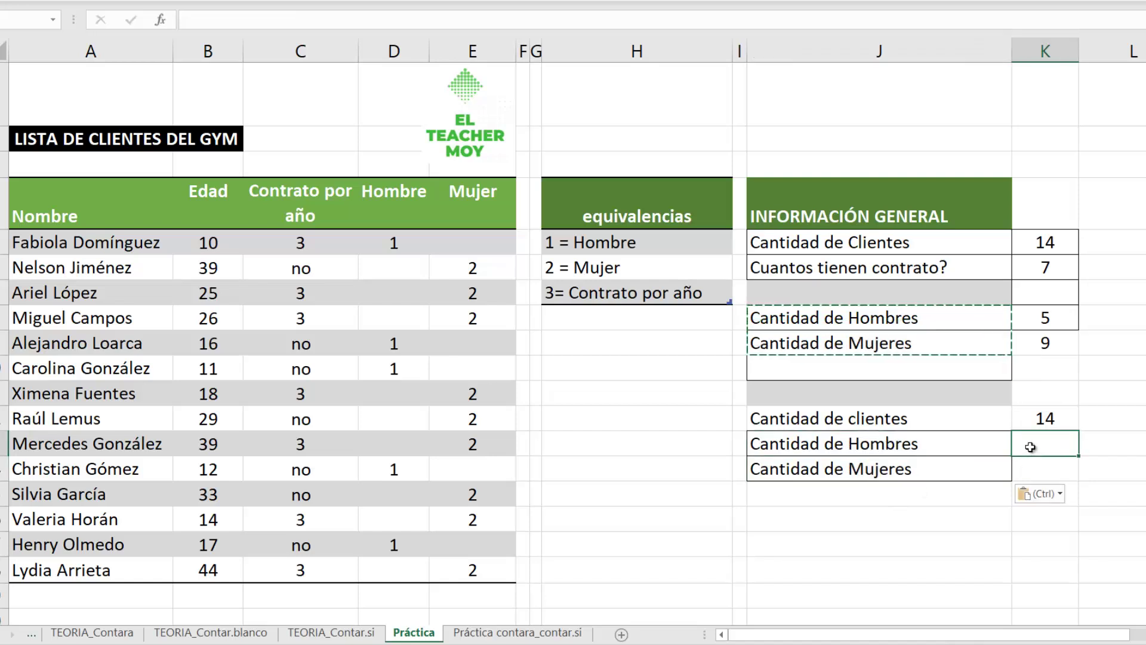
type("=contara(")
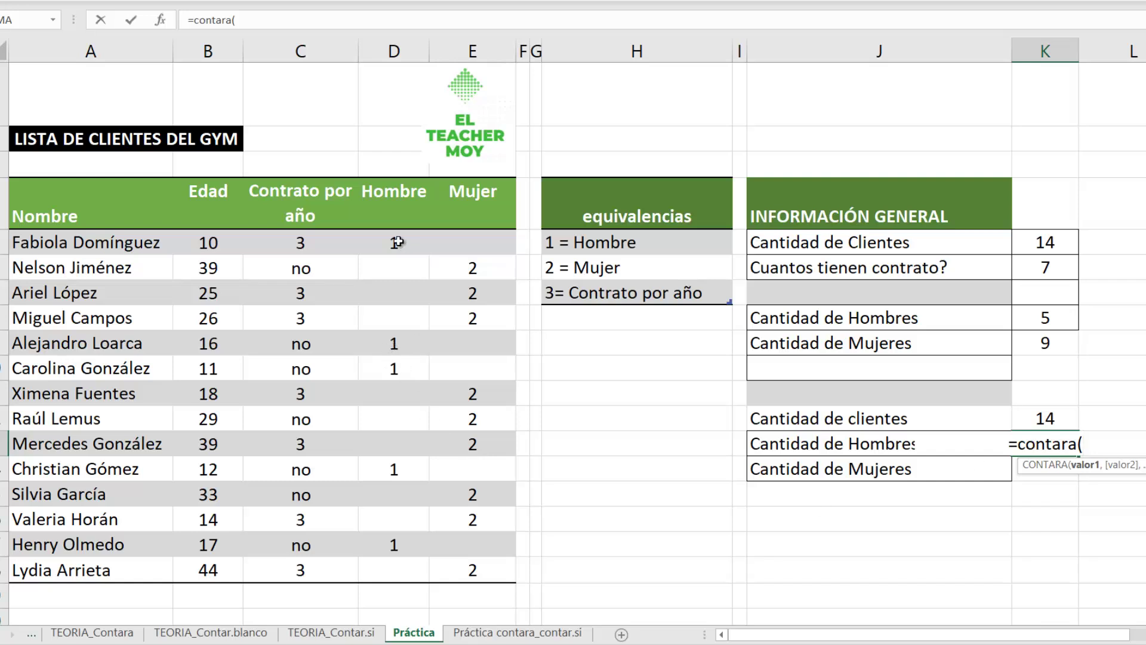
left_click_drag(394, 242, 402, 575)
type(")")
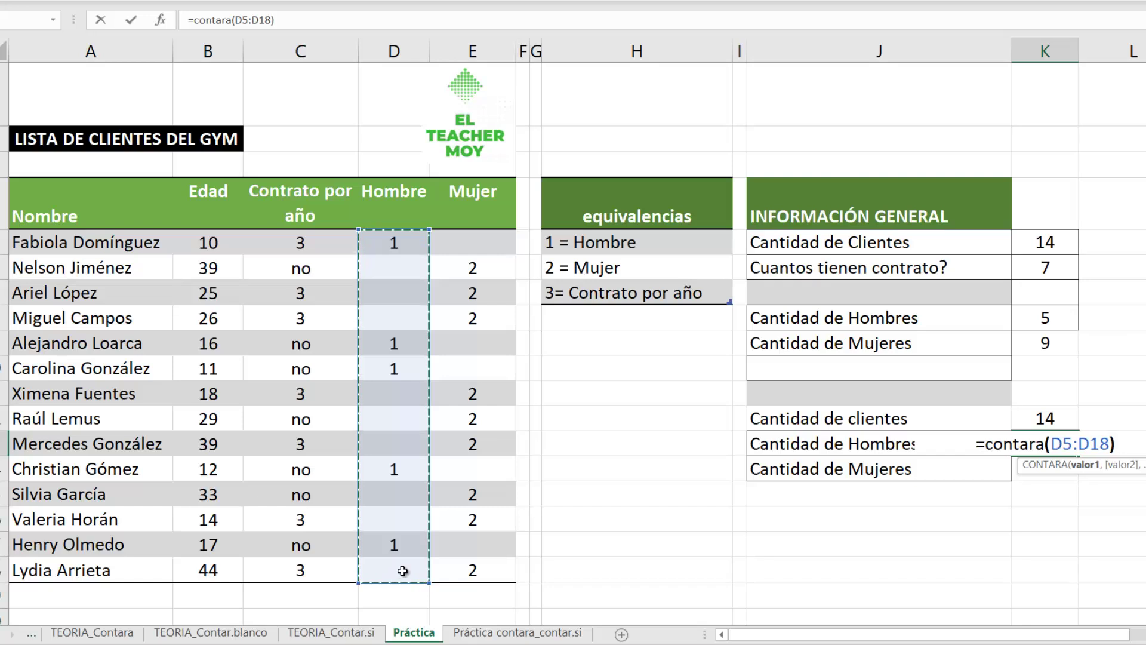
key("Return")
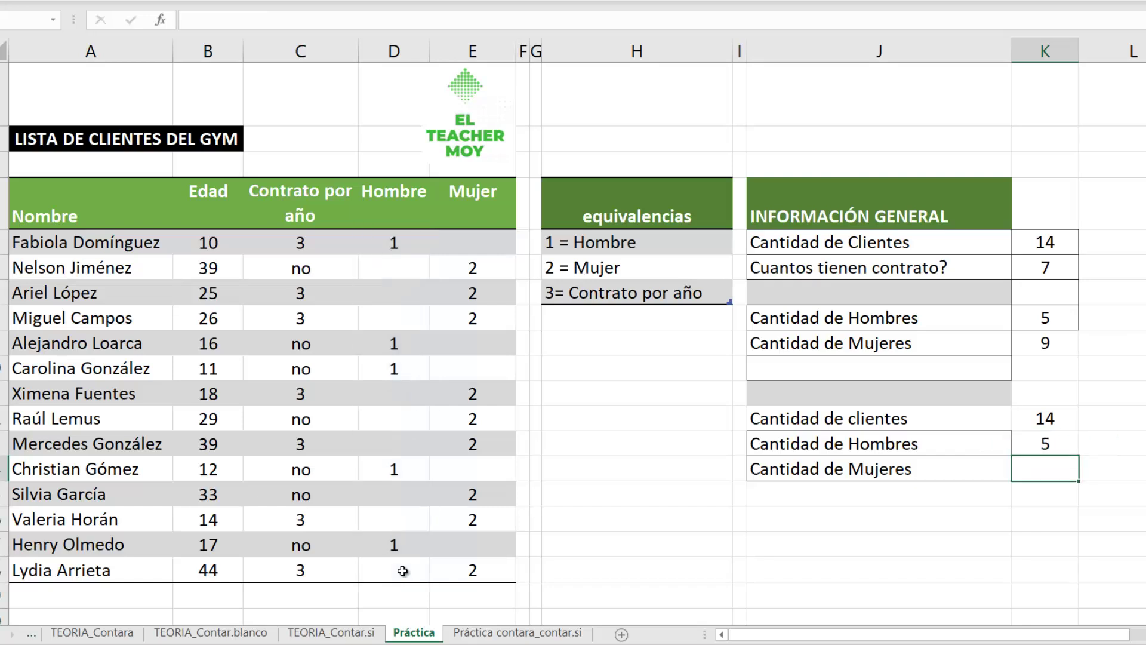
Enter a CONTARA formula over E5:E18 in the lower Cantidad de Mujeres result cell to count the Mujer column's non-empty cells
type("=contara")
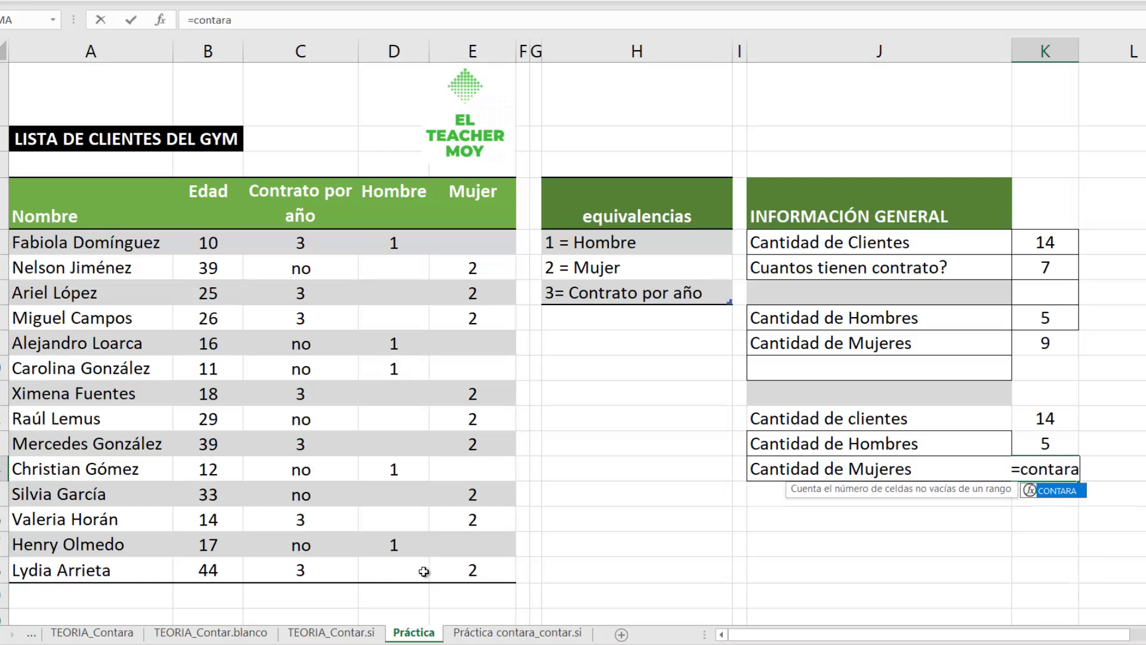
type("8")
left_click_drag(438, 244, 500, 569)
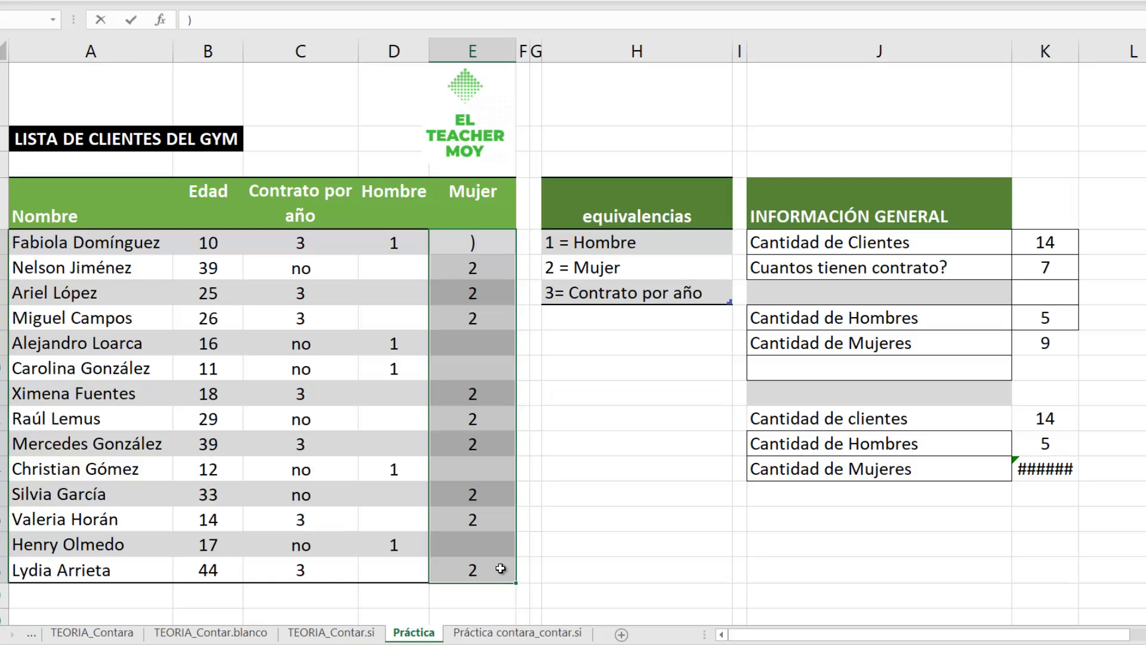
double_click(1044, 472)
key("BackSpace")
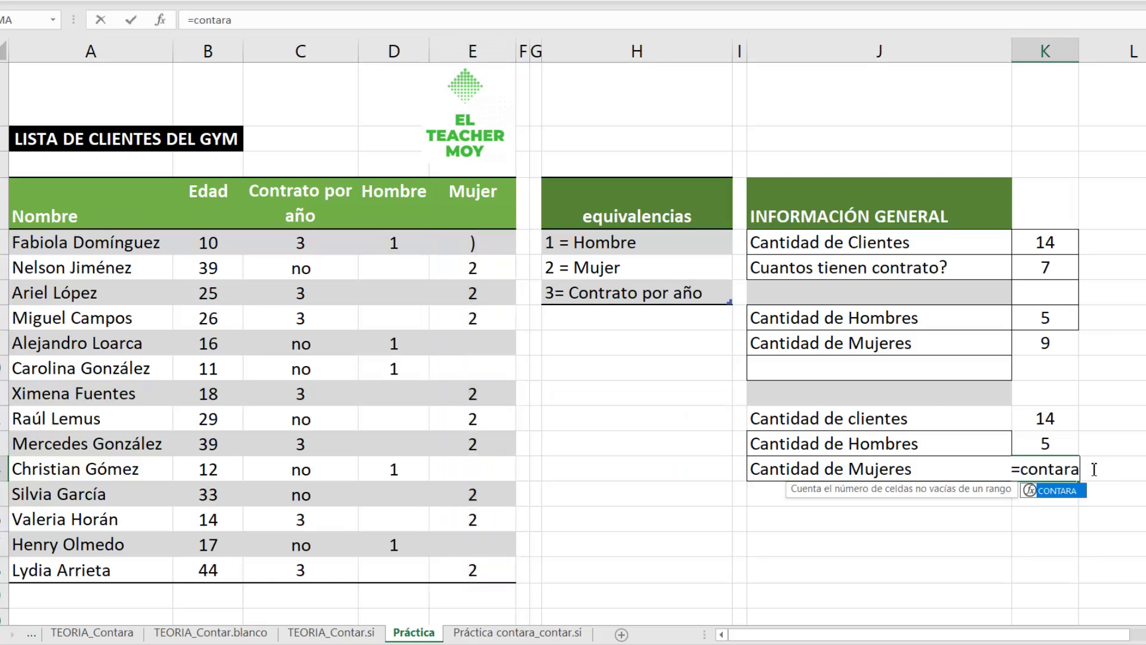
type("(")
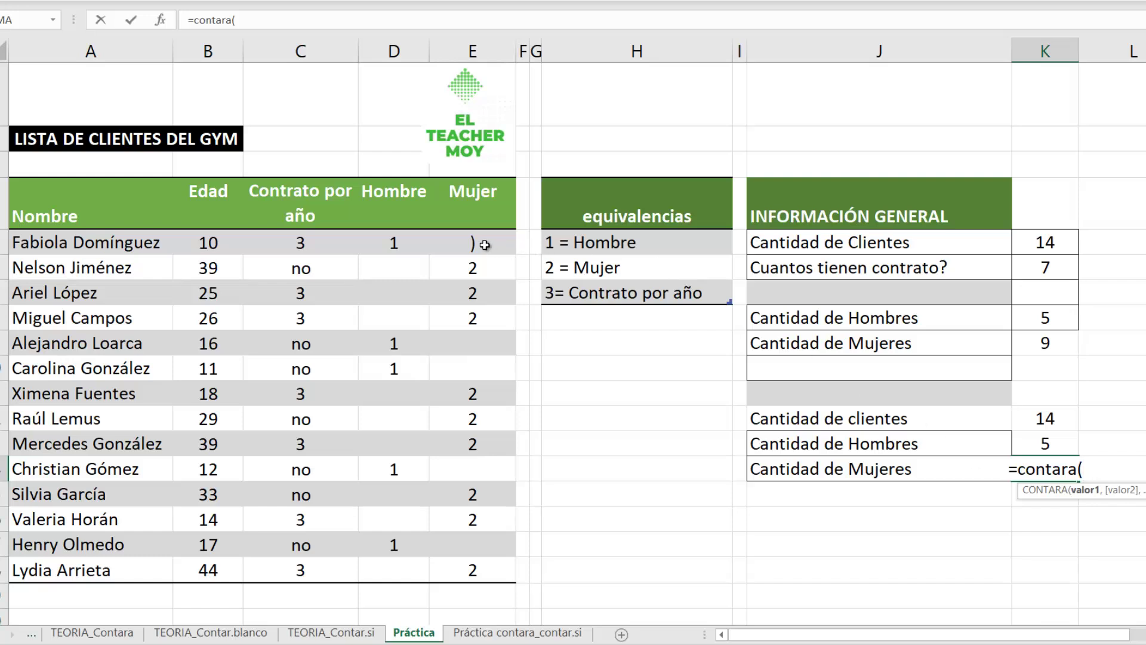
left_click_drag(487, 245, 469, 574)
key("Return")
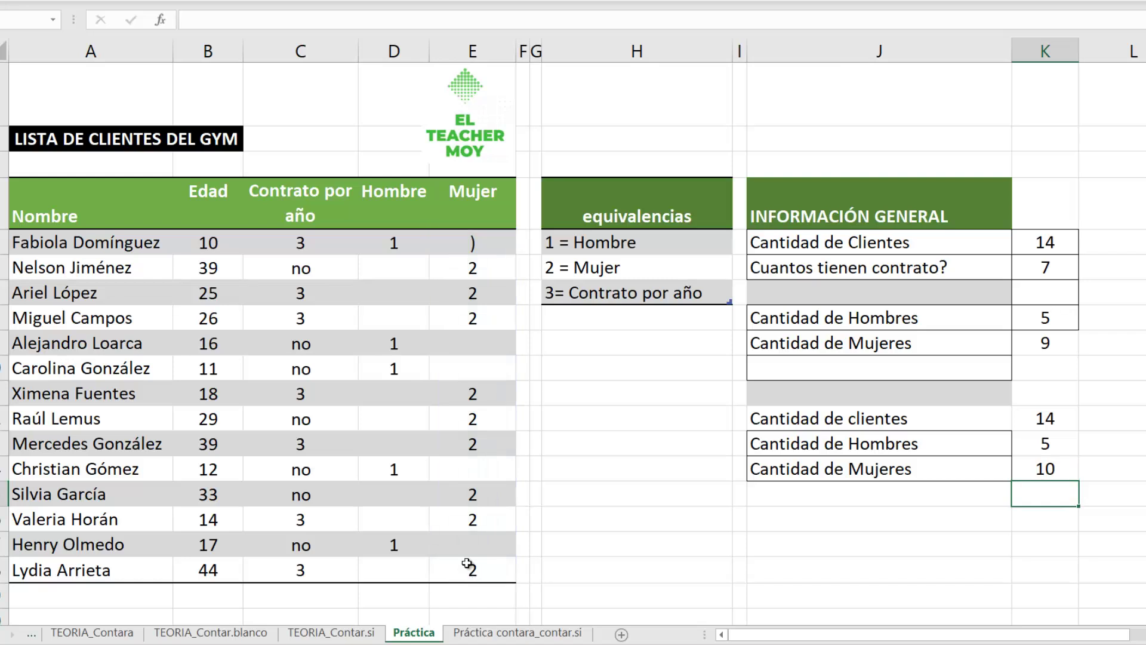
Clear the stray parenthesis from the first cell of the Mujer column and select the lower Cantidad de Mujeres result
left_click(484, 243)
key("Delete")
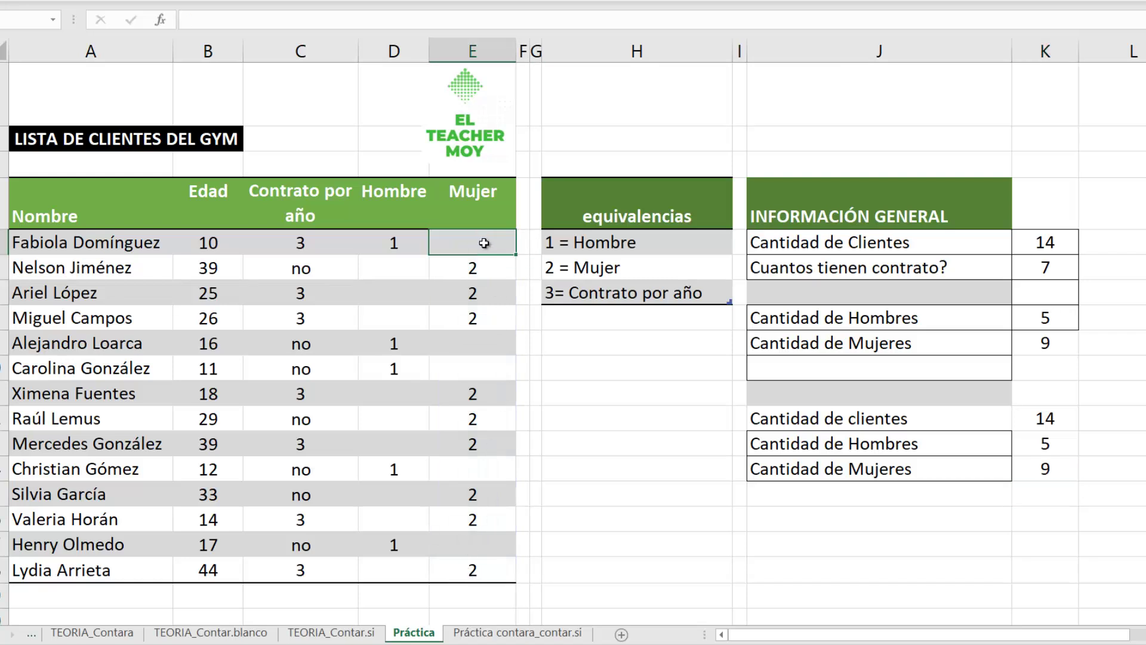
right_click(480, 243)
left_click(1060, 472)
left_click(1061, 472)
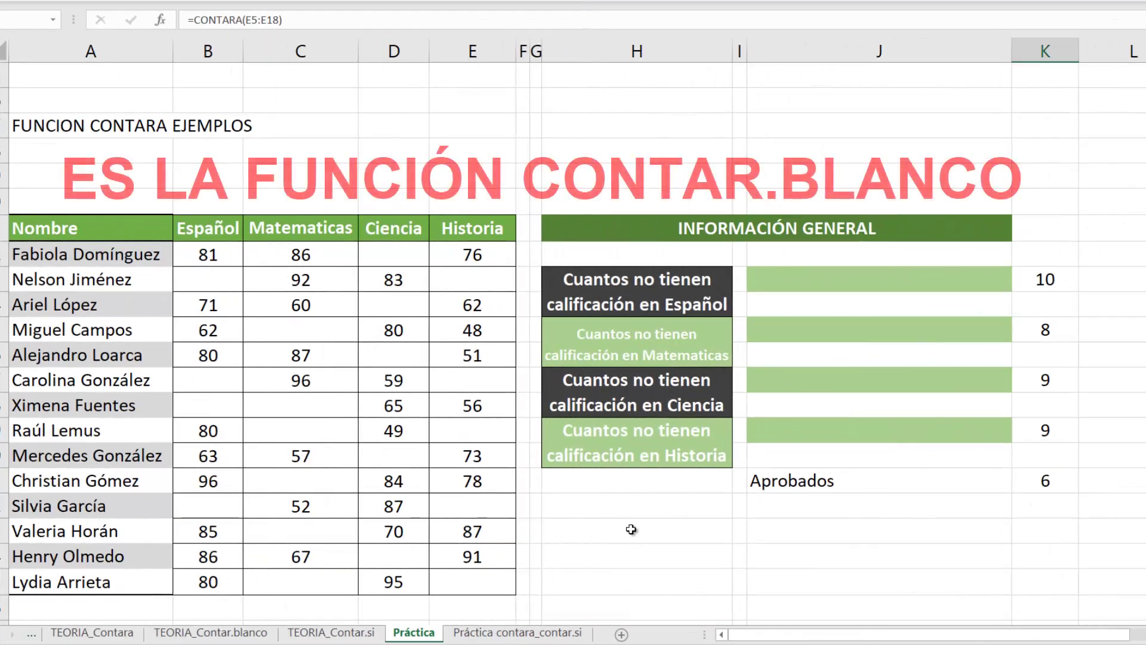
Clear the existing results in column K beside the INFORMACIÓN GENERAL block of the grades table
left_click(664, 497)
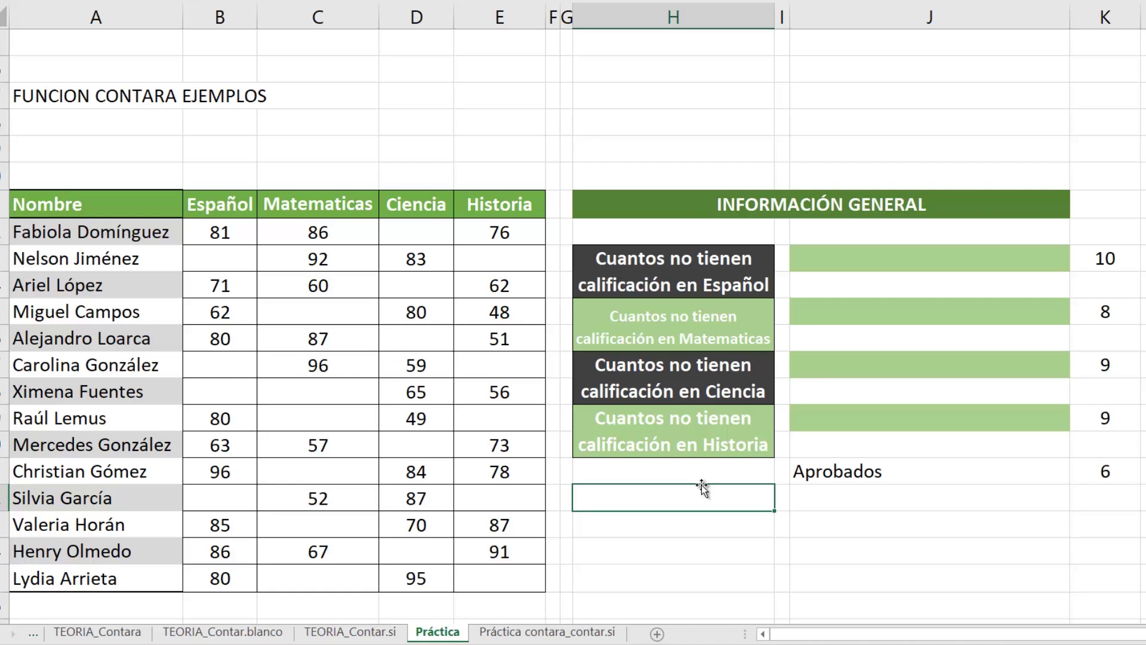
left_click_drag(1097, 270, 1108, 470)
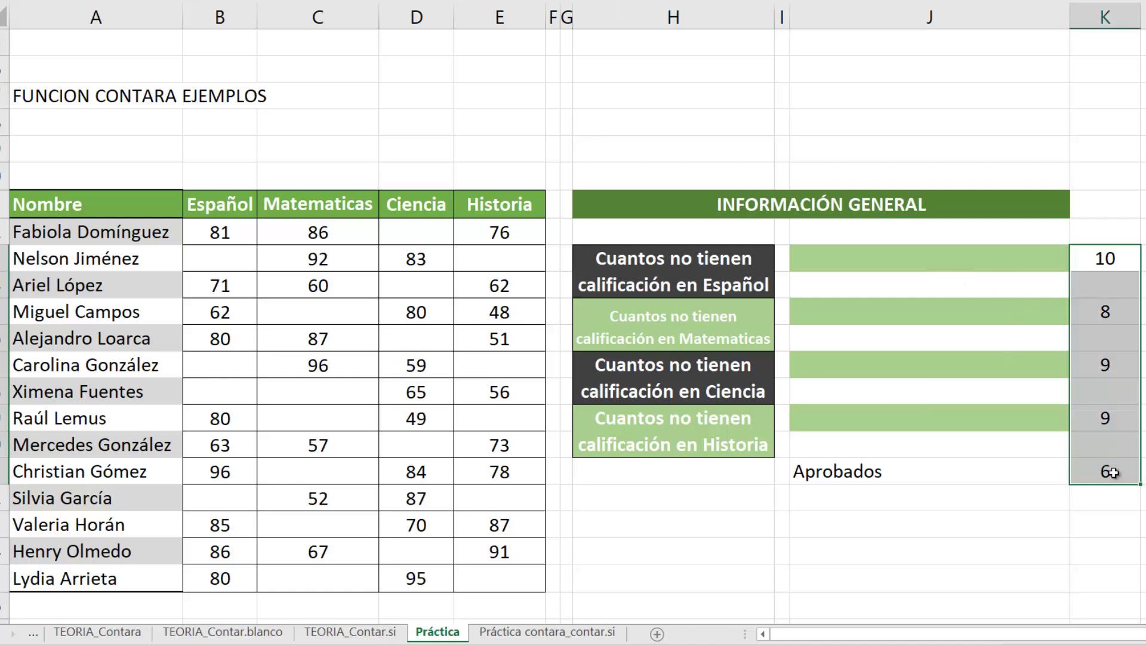
key("Delete")
Enter =contar.blanc(B32:B45) in the result cell for "Cuantos no tienen calificación en Español"
left_click(854, 262)
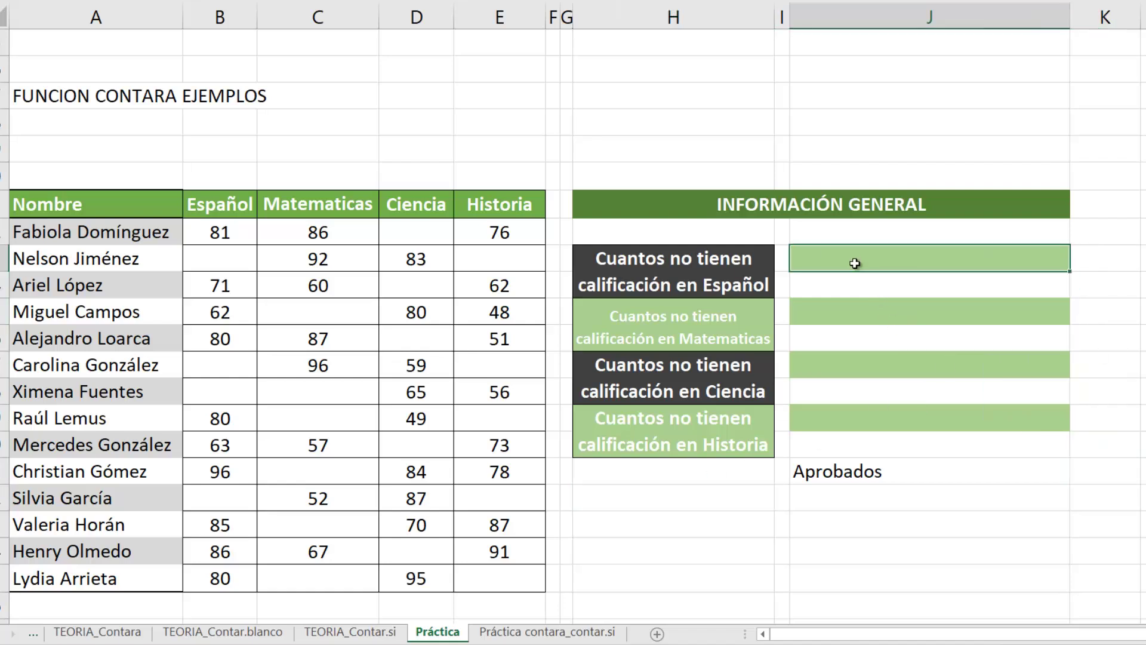
type("=")
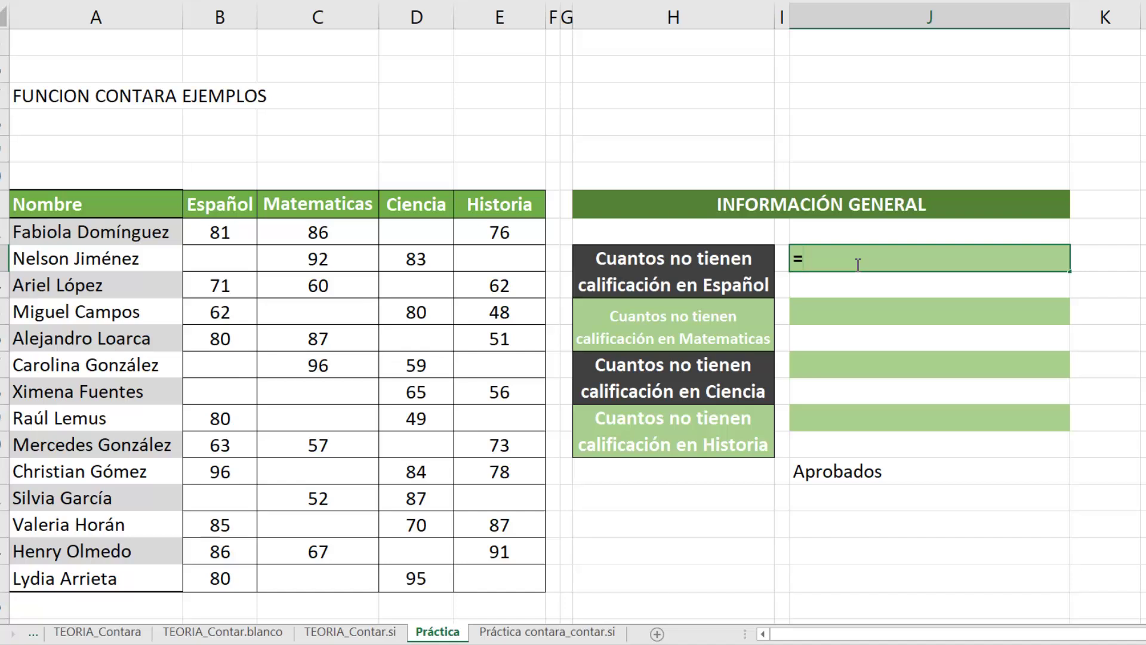
type("contar.")
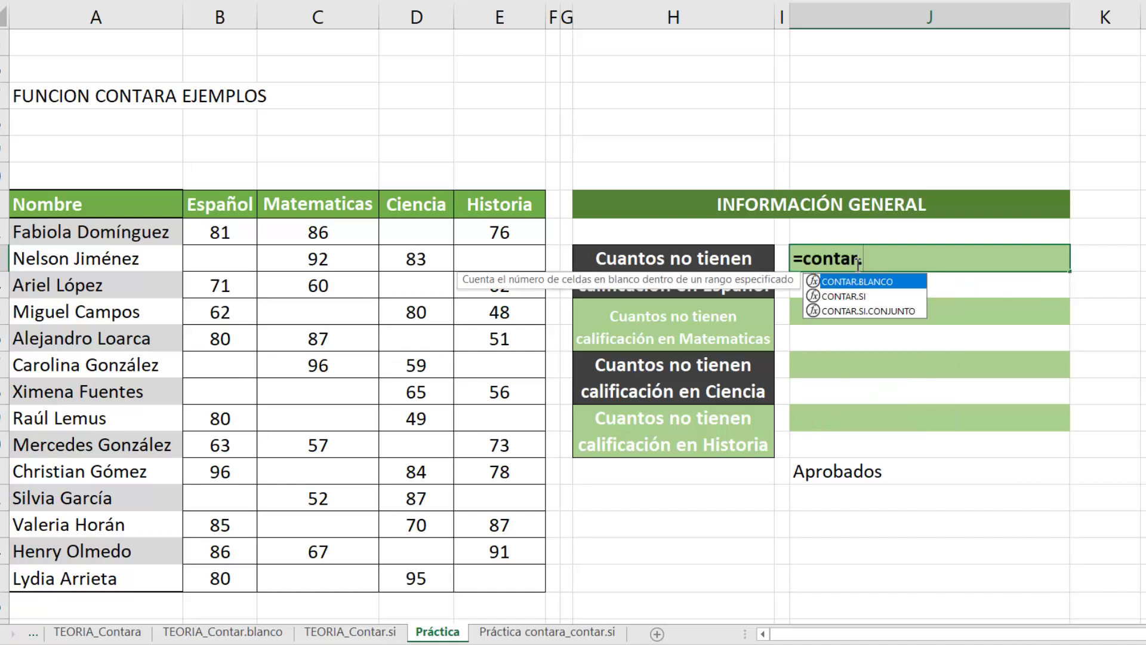
type("blanc")
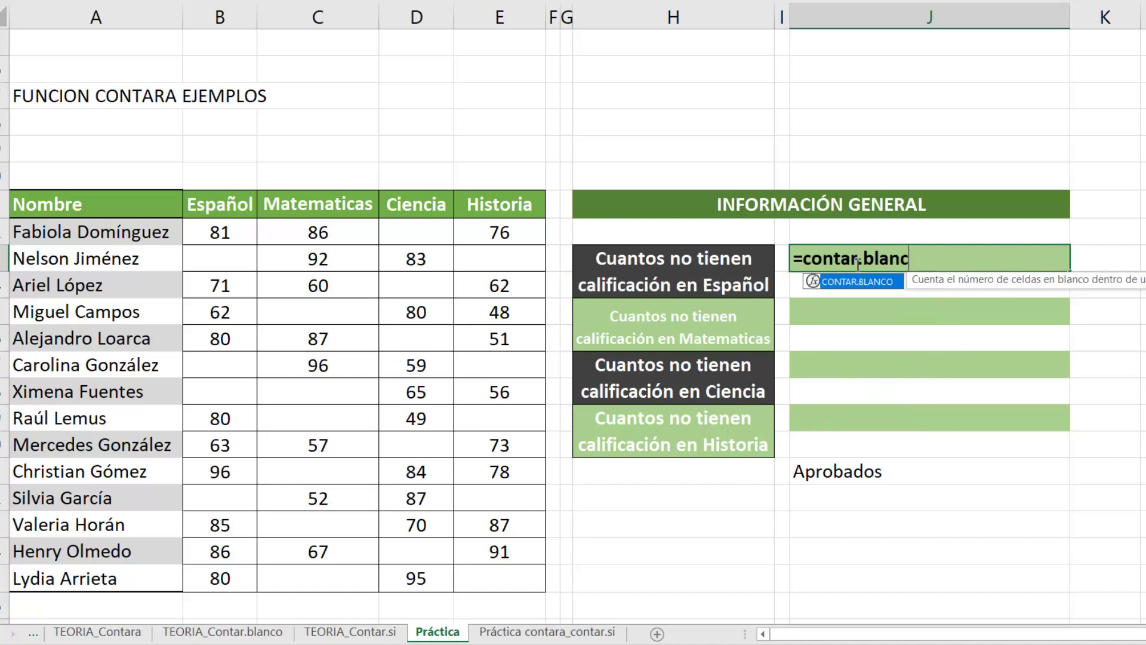
type("(")
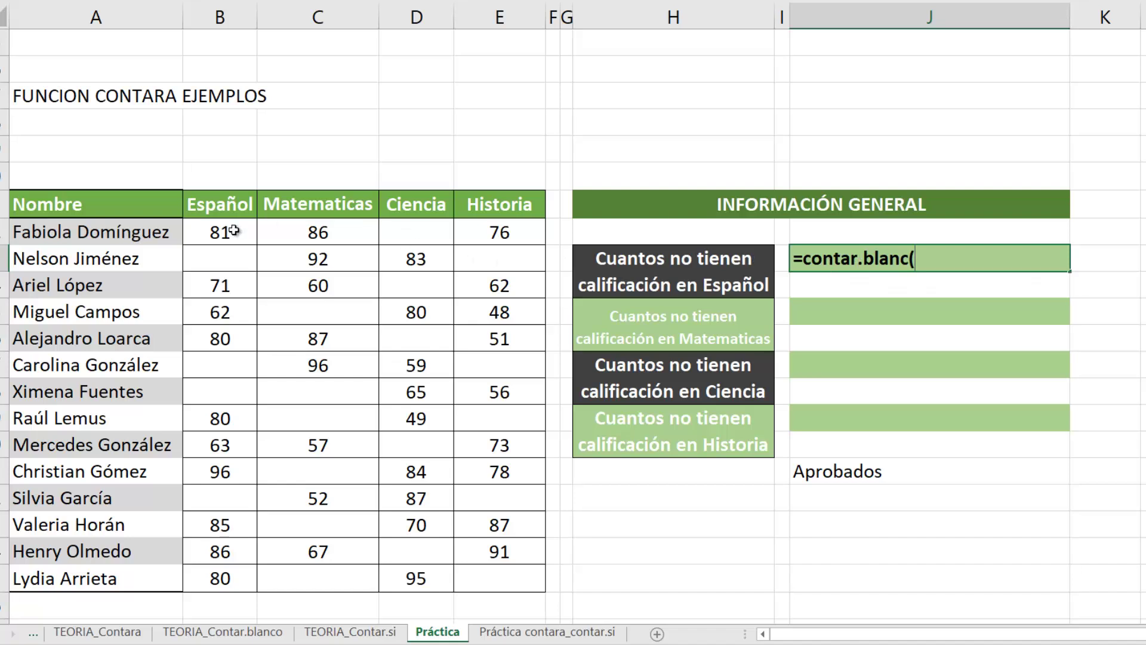
left_click_drag(233, 230, 225, 581)
type(")")
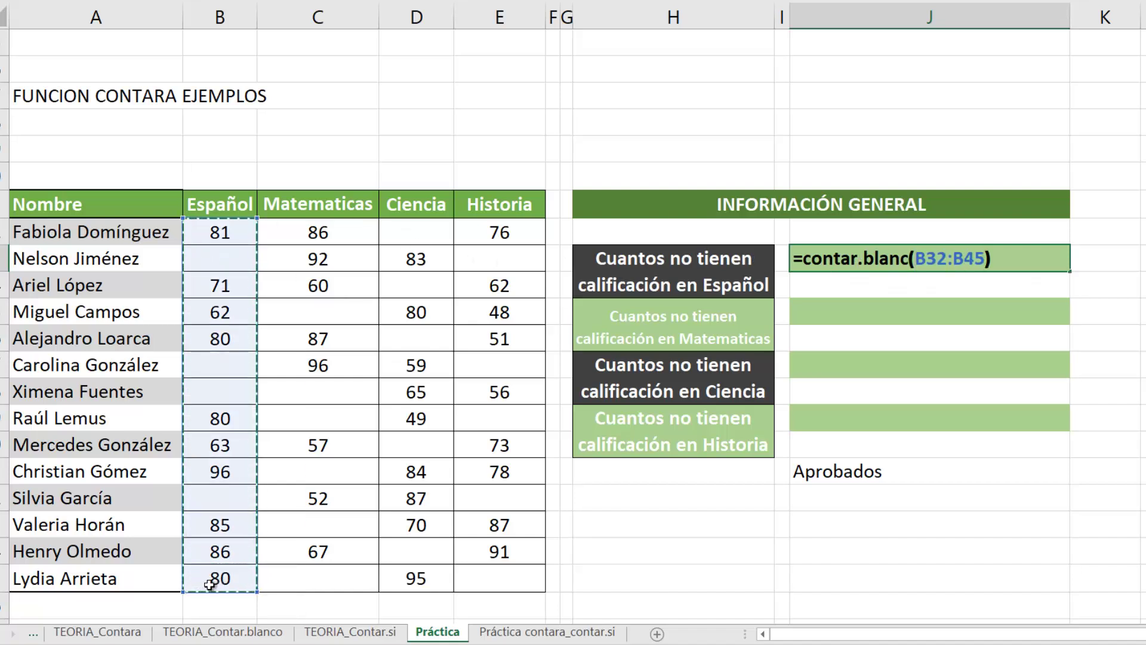
key("Return")
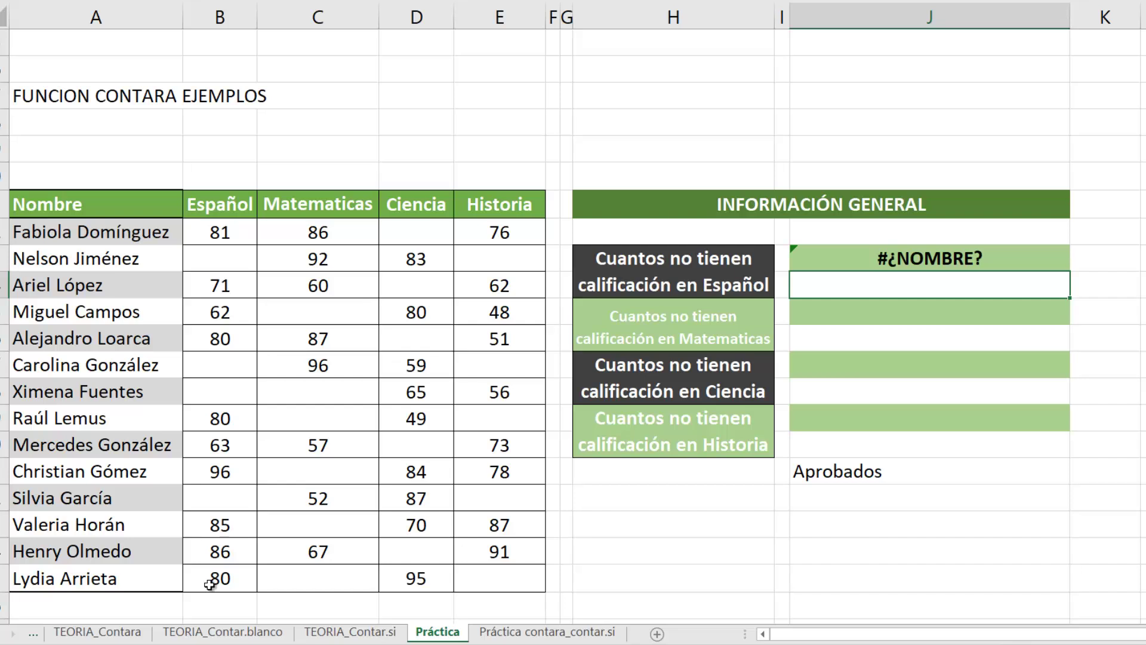
Correct the function name to contar.blanco in the Español result formula and select the Matematicas result cell
double_click(876, 258)
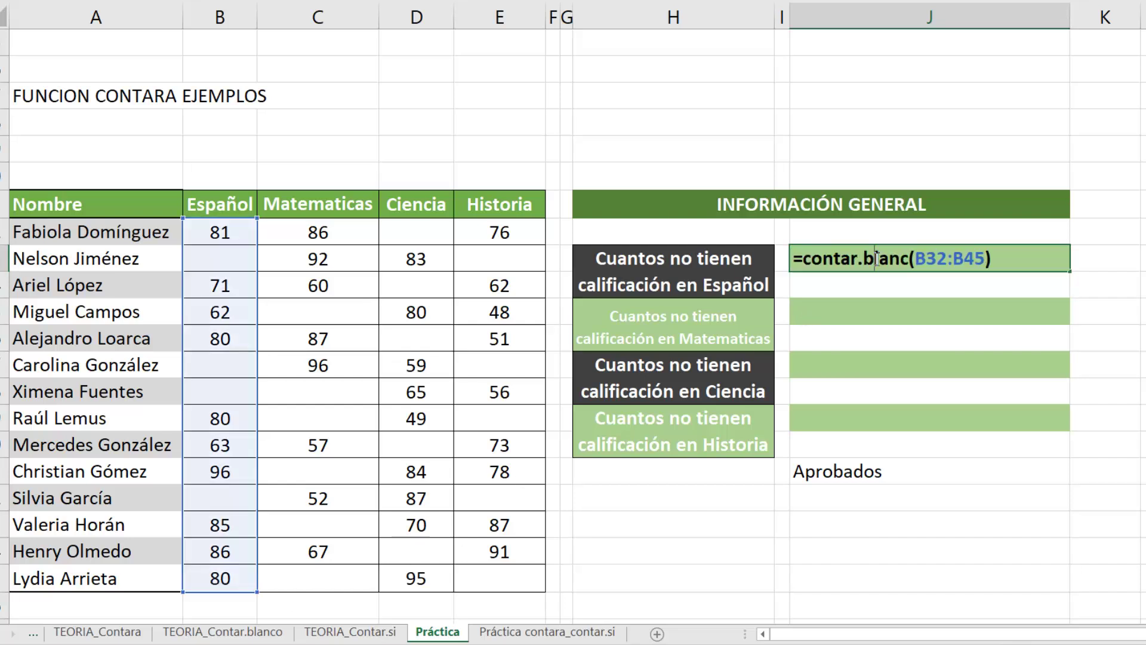
left_click(911, 260)
type("o")
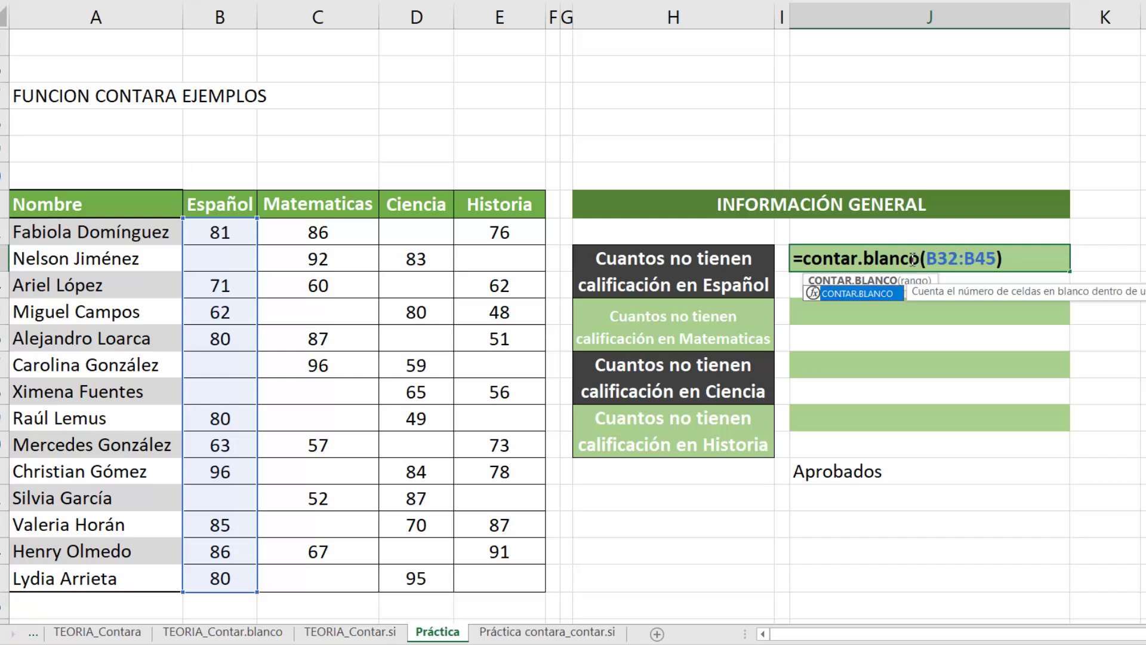
left_click(1019, 258)
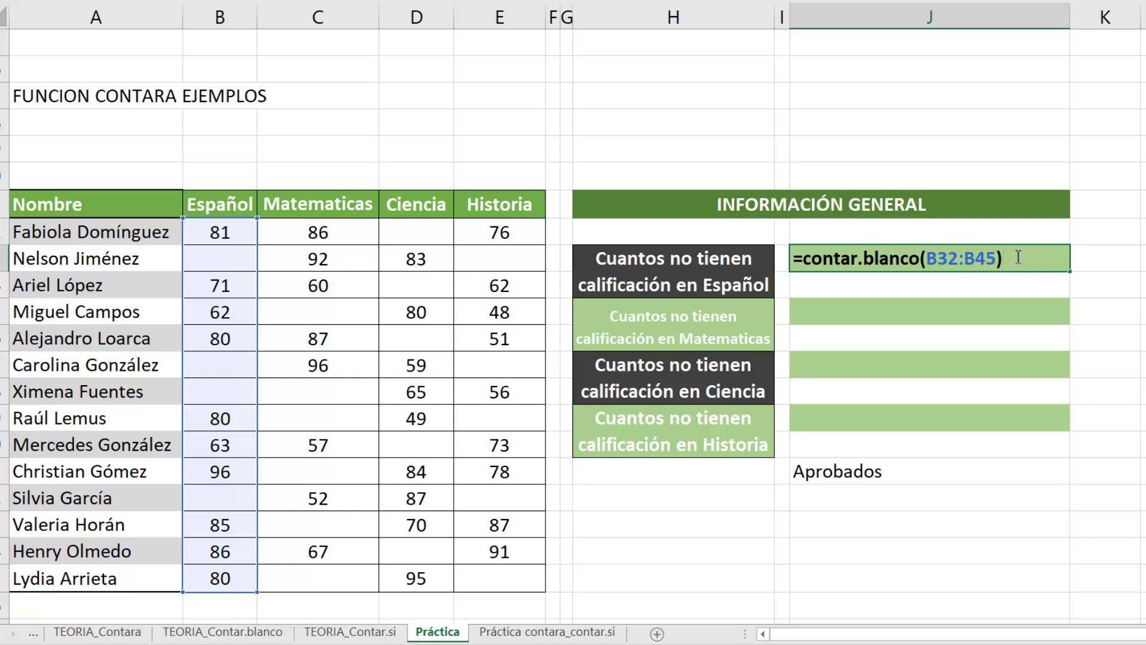
key("Return")
left_click(955, 314)
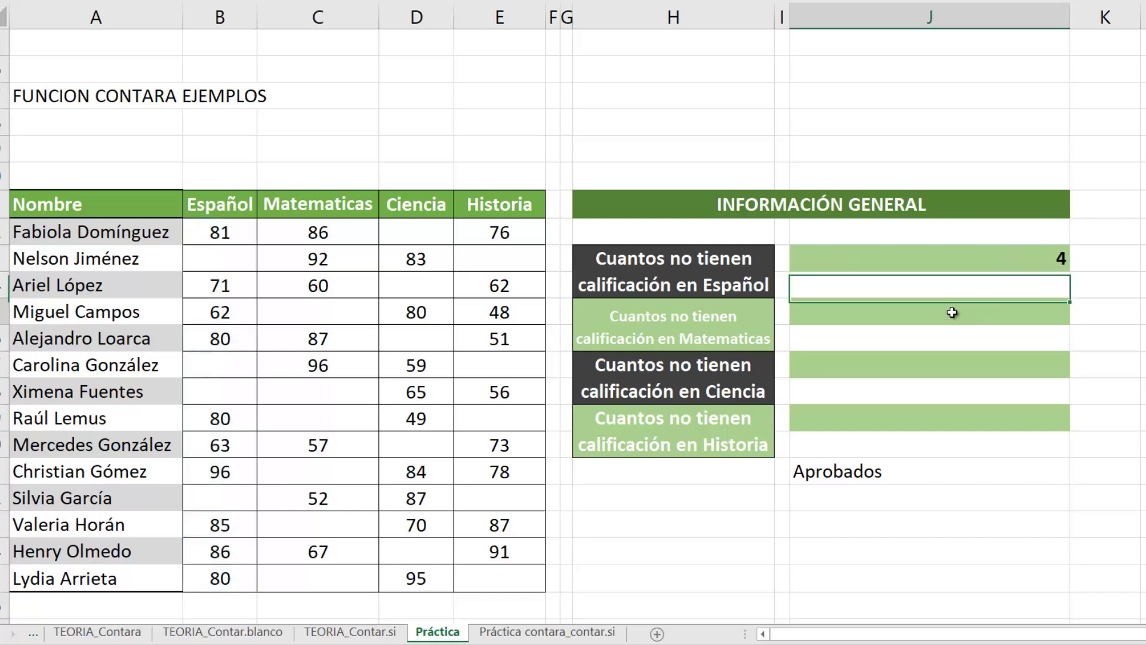
Enter =CONTAR.BLANCO(C32:C45) in the result cell for "Cuantos no tienen calificación en Matematicas"
type("=contar")
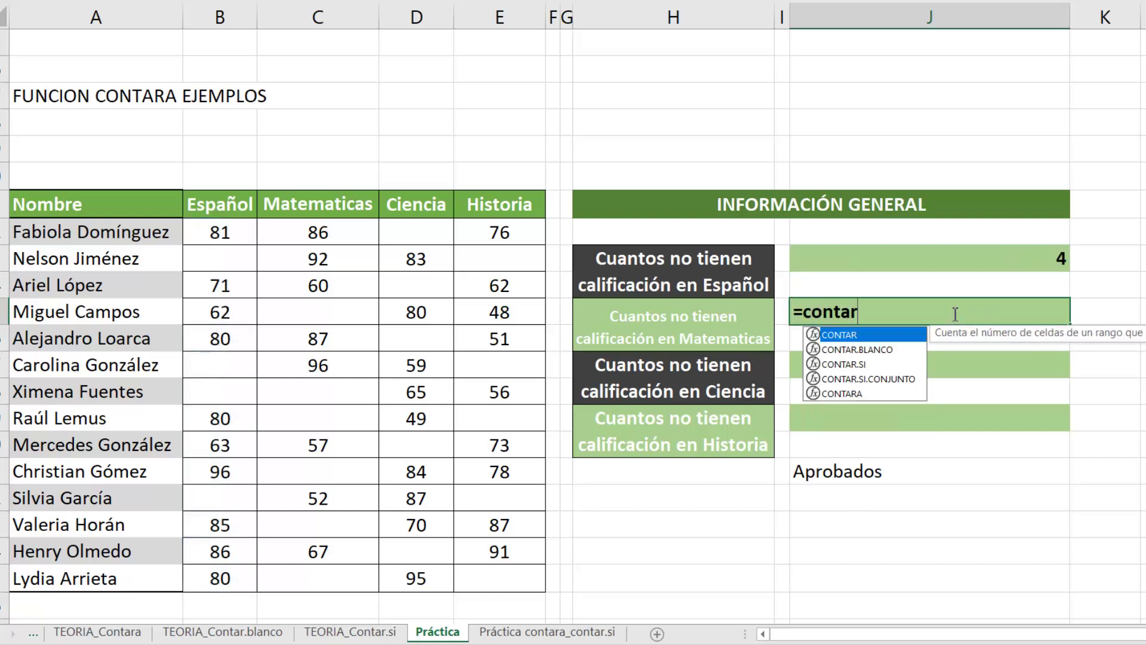
double_click(883, 350)
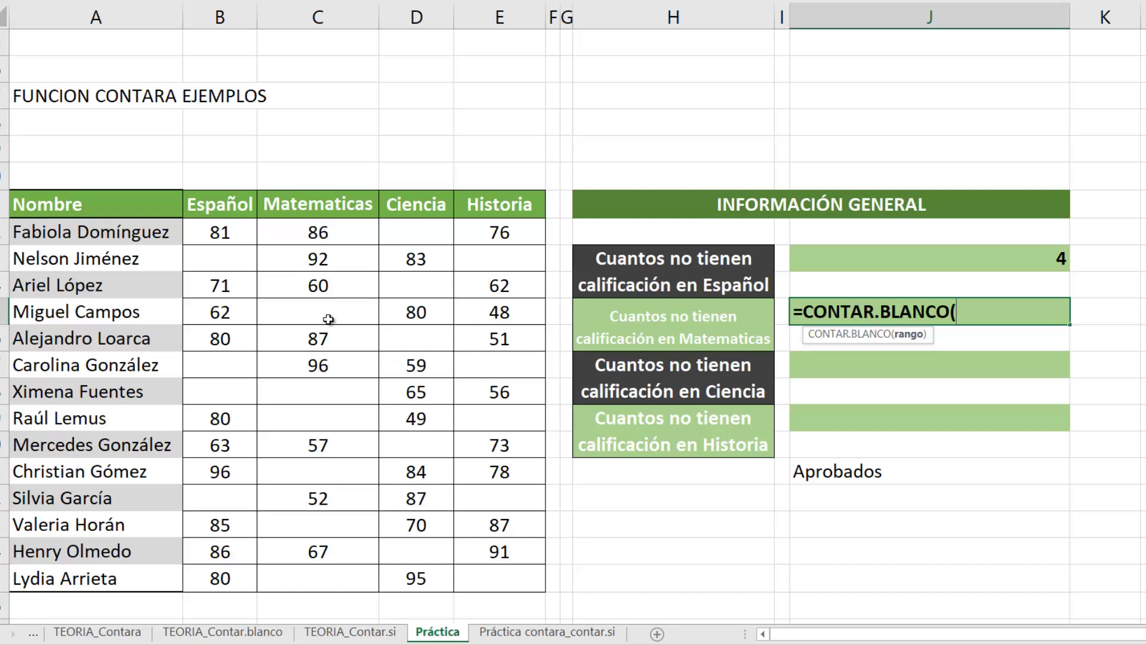
left_click_drag(326, 233, 336, 578)
type(")")
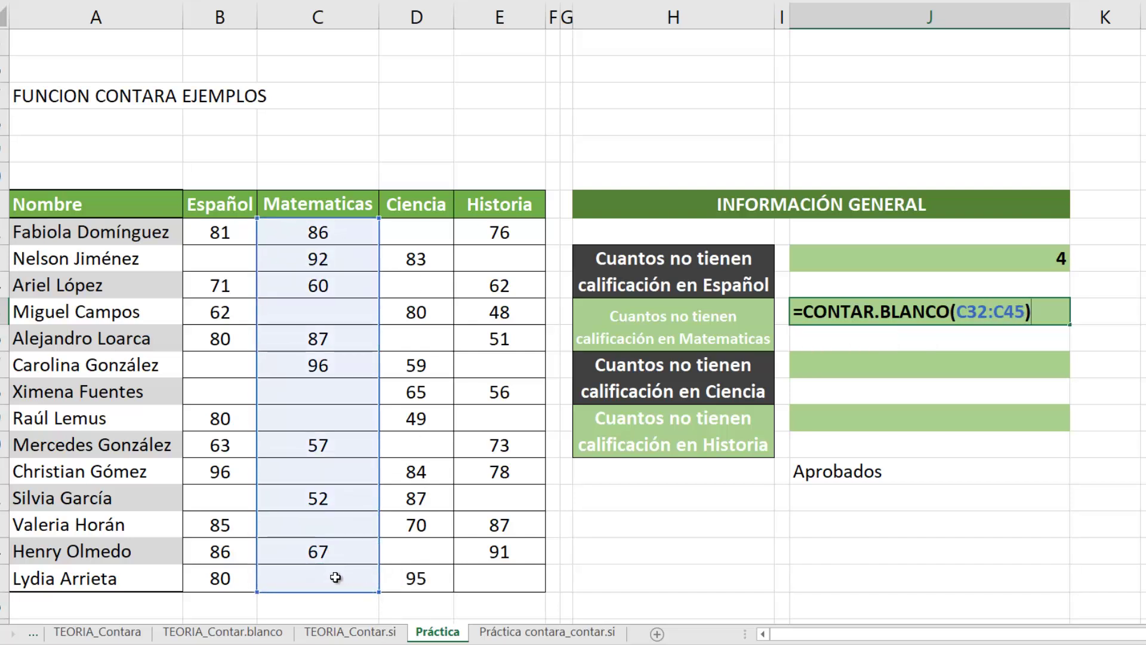
key("Return")
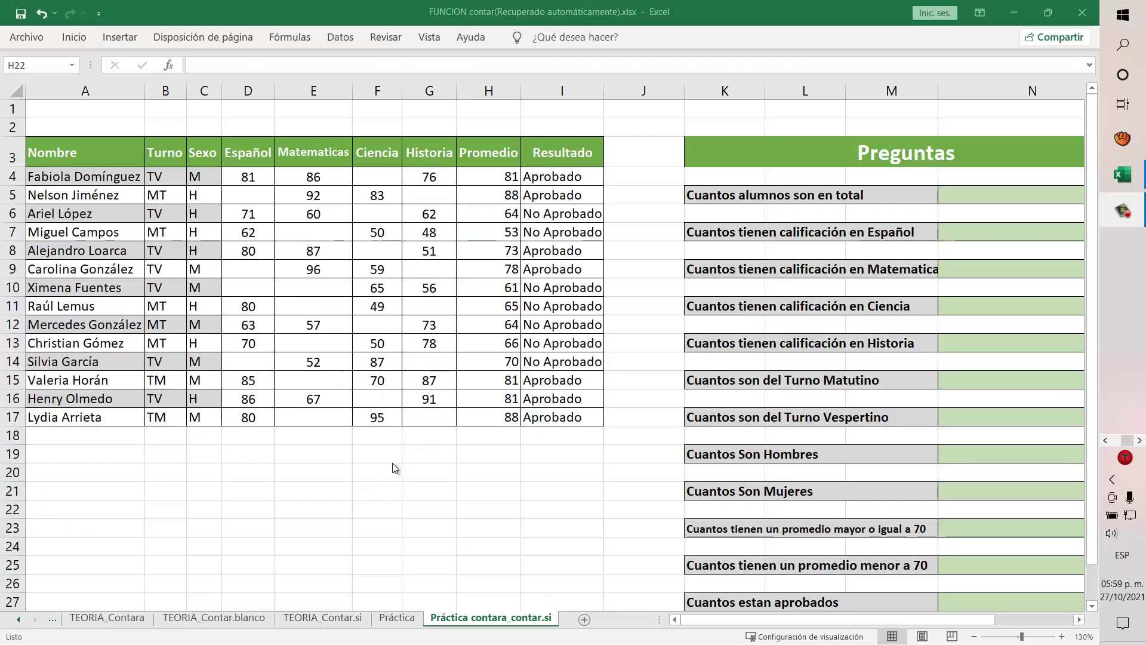
Examine the student grades table on the Práctica contara_contar.si sheet, including the Promedio formula
left_click(393, 465)
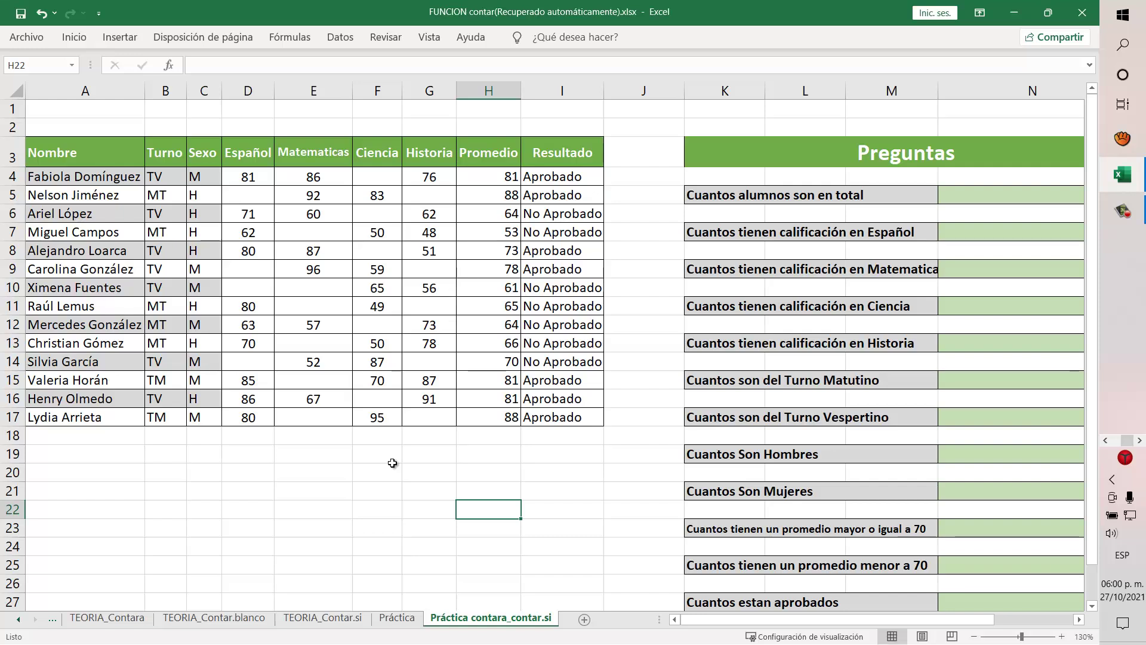
left_click(480, 358)
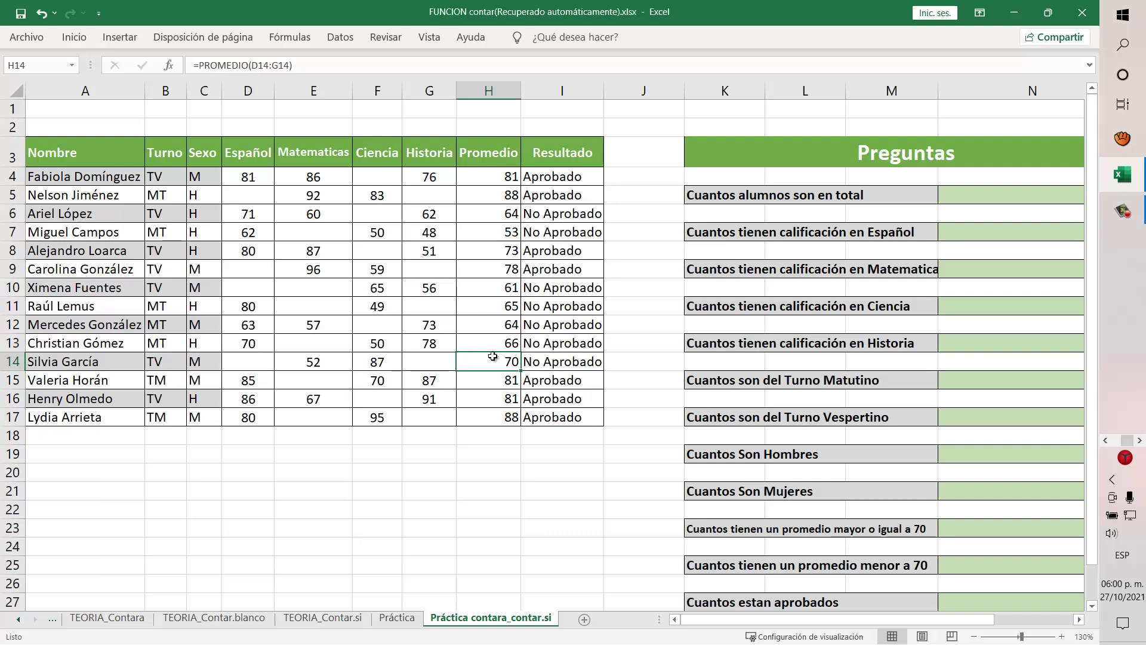
left_click_drag(1090, 270, 1098, 309)
scroll(489, 403, "up", 1)
left_click(267, 289)
left_click_drag(116, 151, 580, 423)
left_click(370, 326)
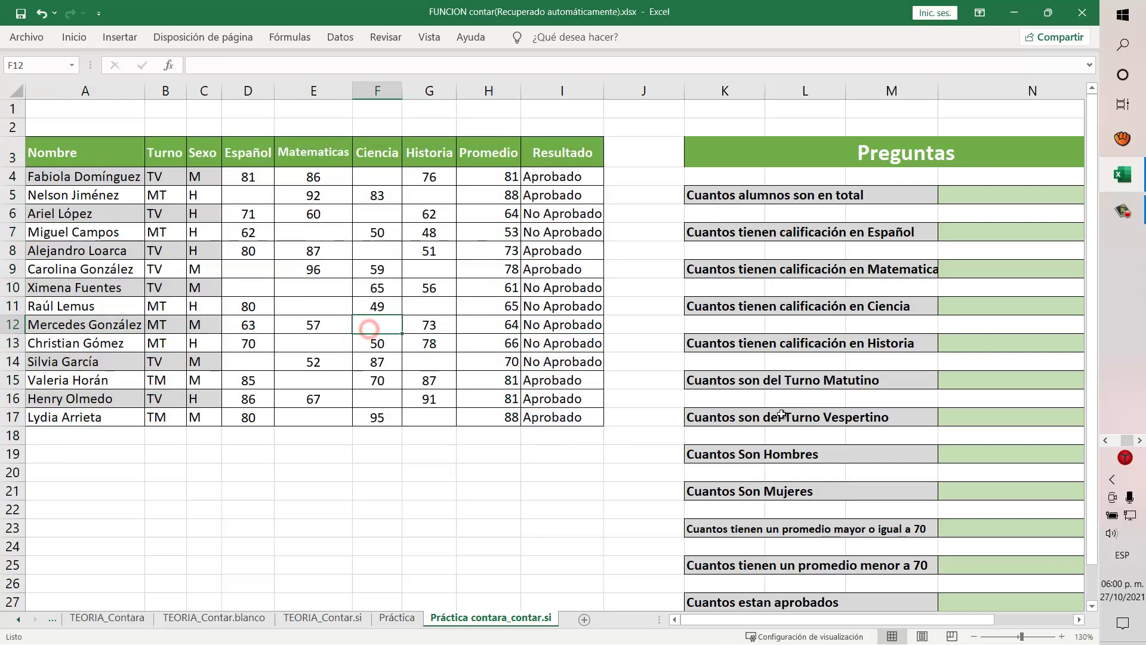
Narrow the empty column J beside the Preguntas list and check the Turno Matutino question against the MT code in the Turno column
scroll(788, 421, "down", 2)
scroll(790, 423, "up", 2)
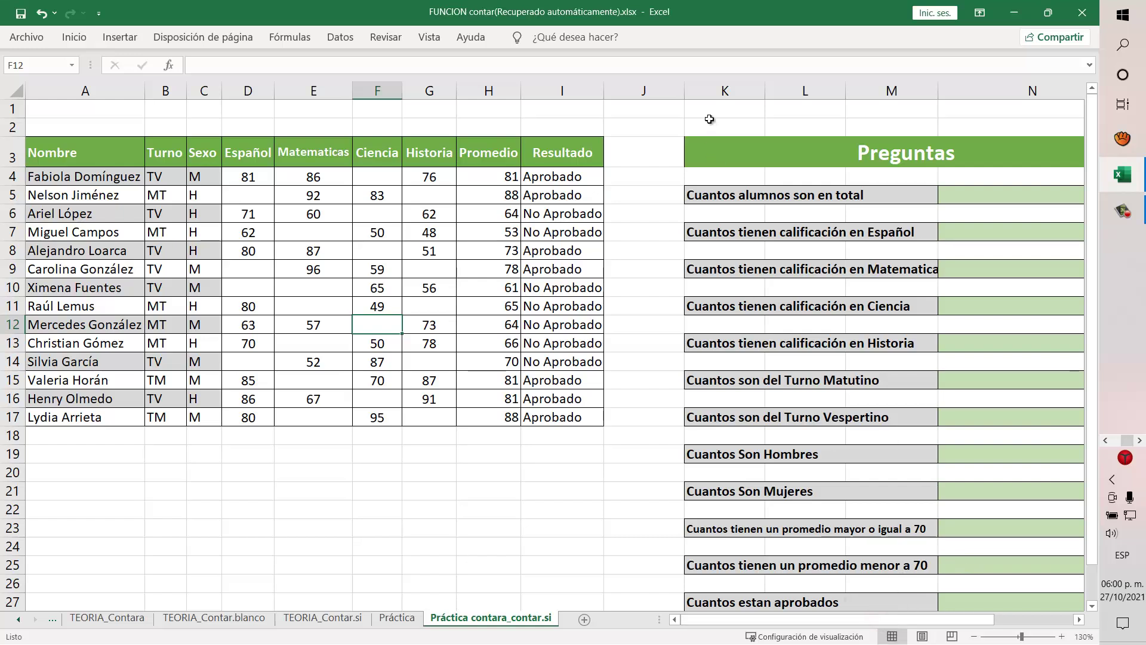
left_click_drag(686, 92, 628, 91)
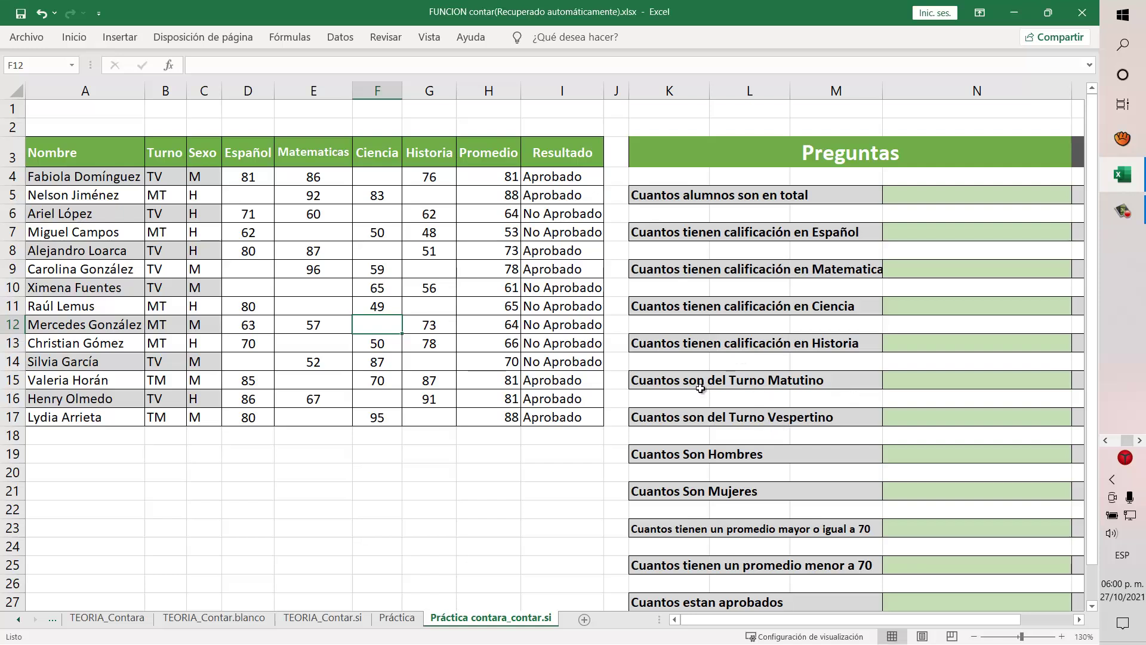
left_click(676, 382)
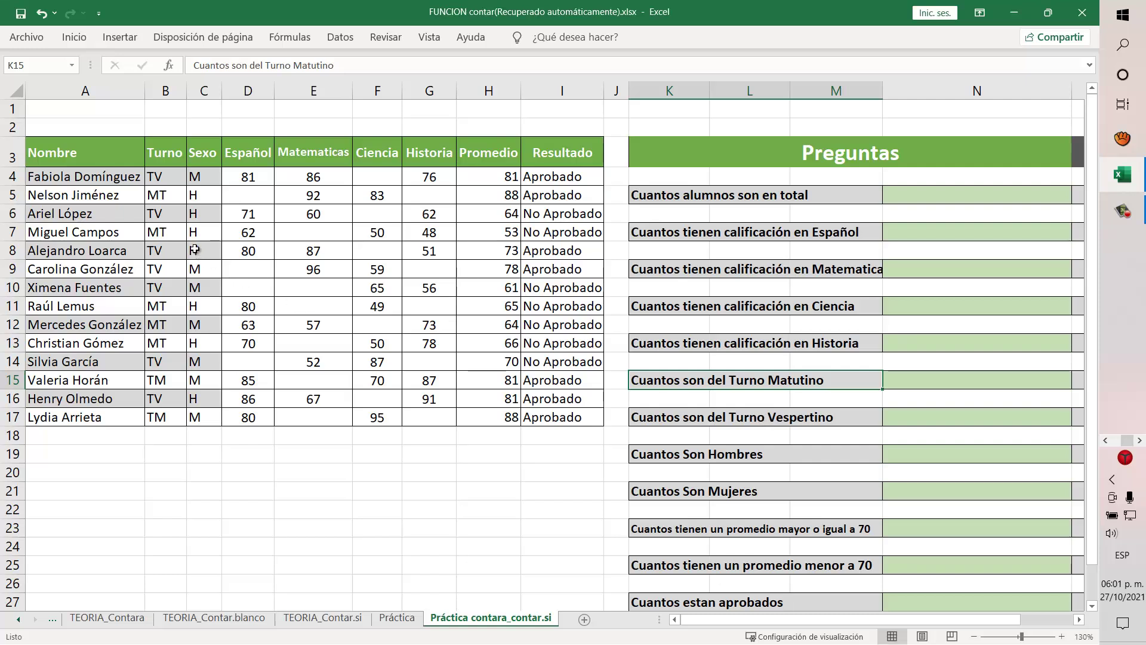
left_click(168, 194)
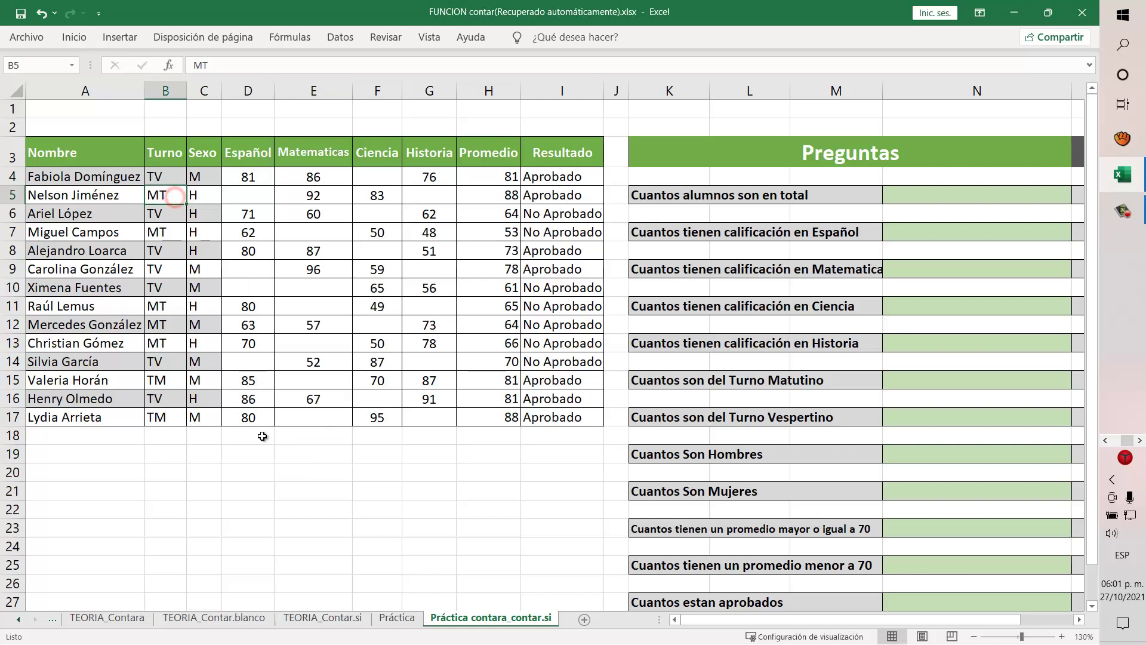
Write the note "buscar un texto dentro de un rango" in B20 and number it 1 in A20
left_click(330, 486)
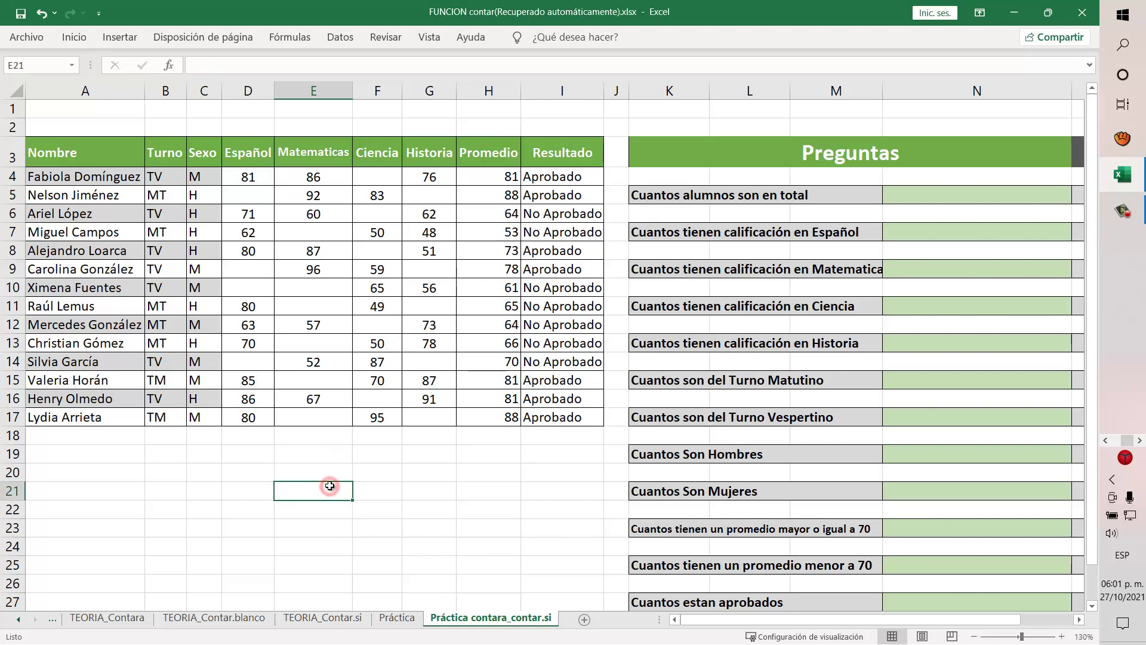
left_click(169, 474)
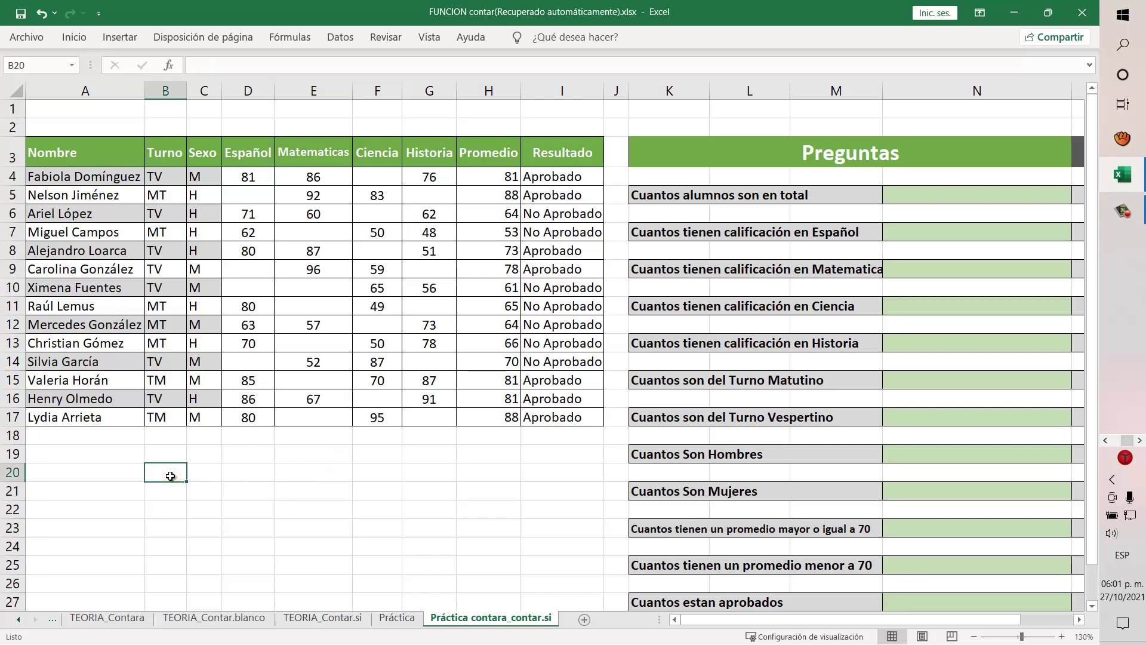
type("buscar")
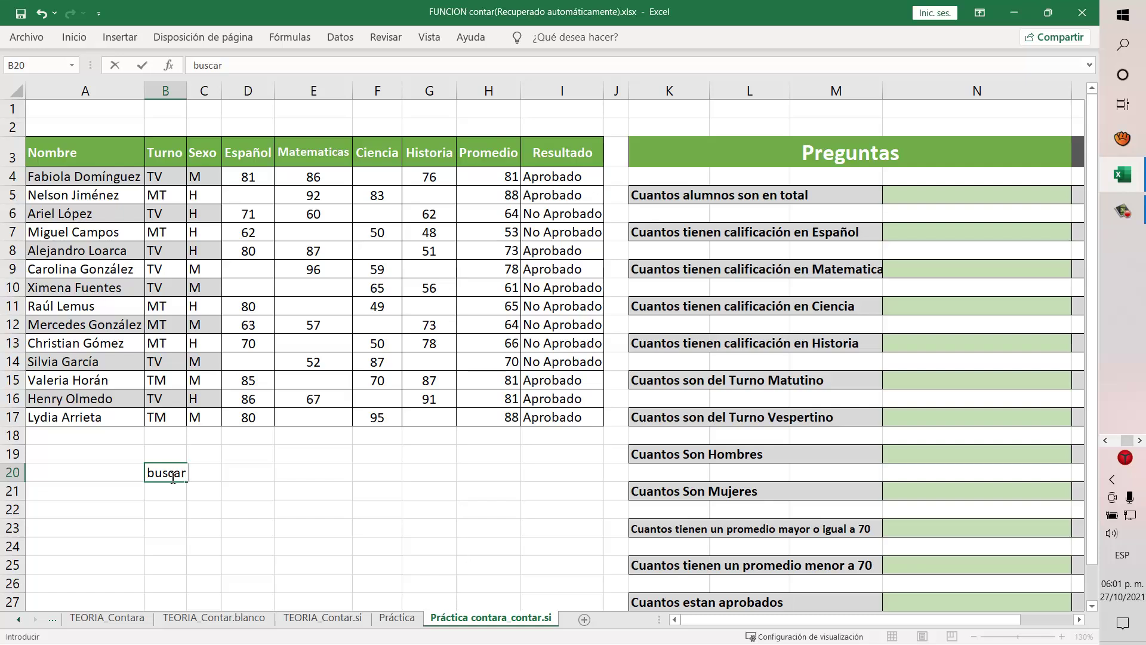
type(" un texto de")
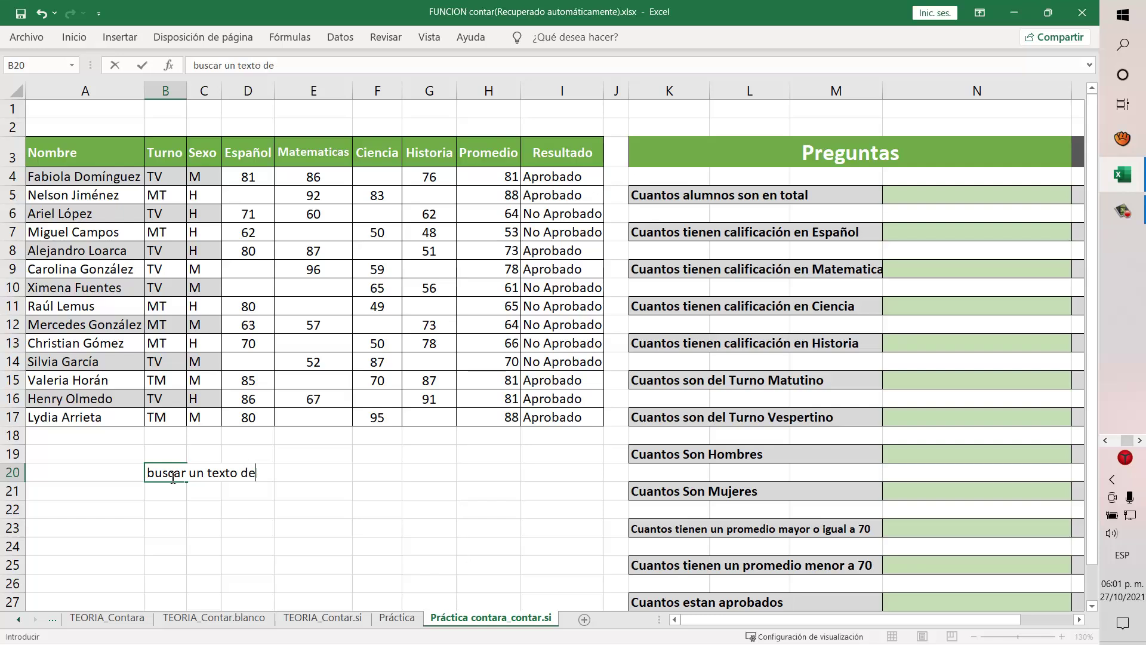
type("ntro de un rango")
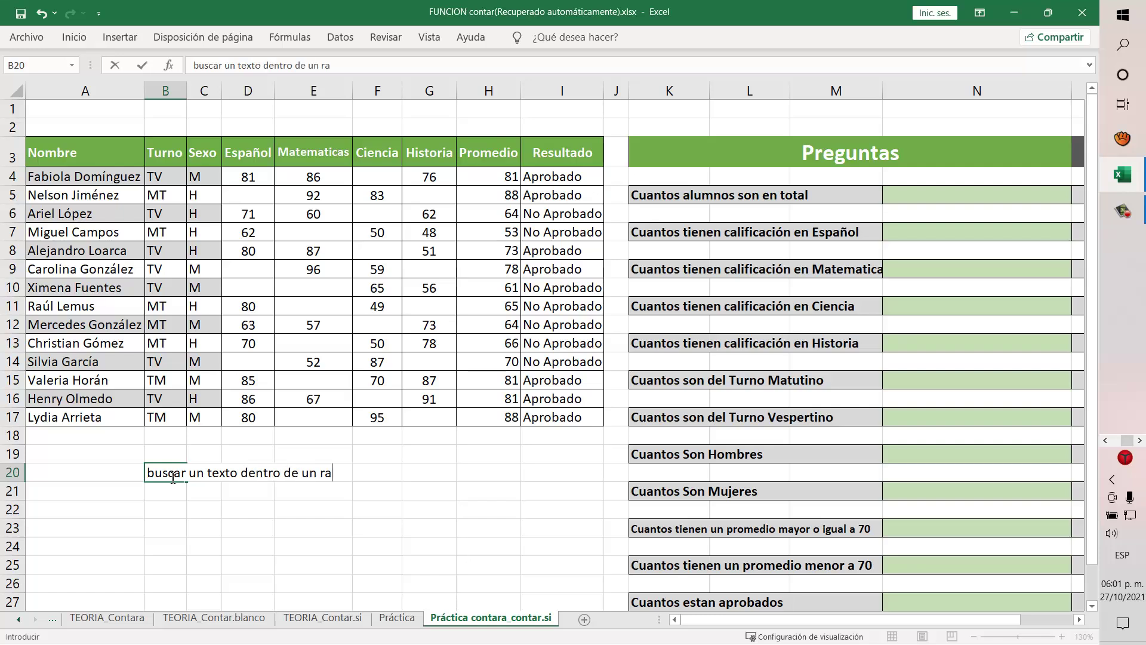
left_click(105, 468)
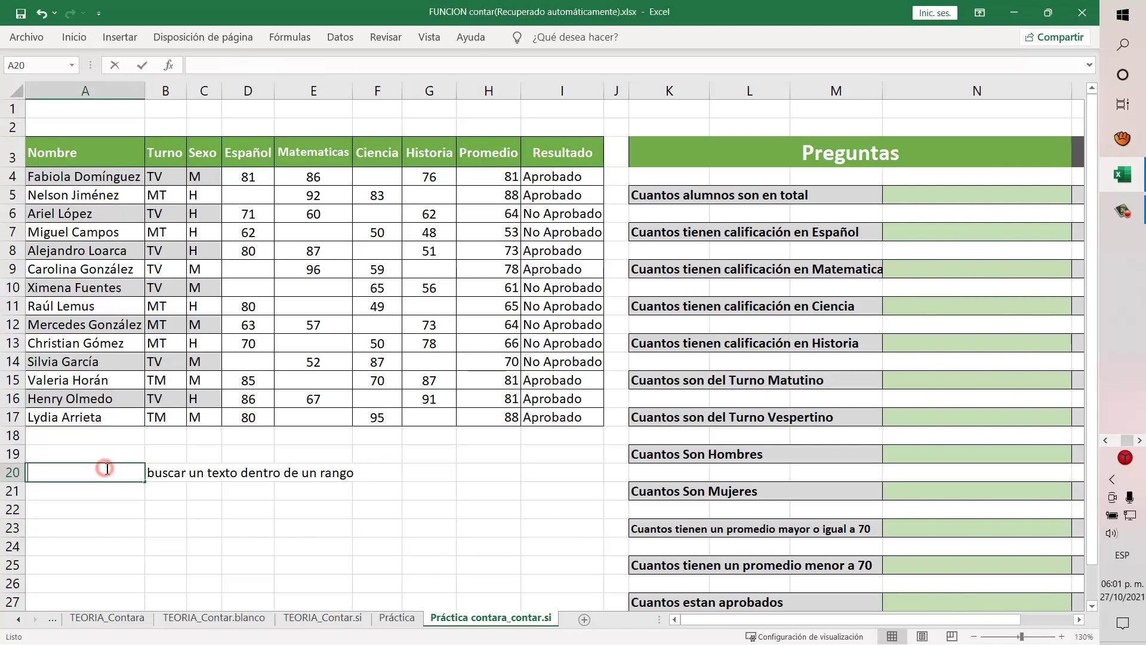
type("1")
left_click(230, 521)
left_click(218, 515)
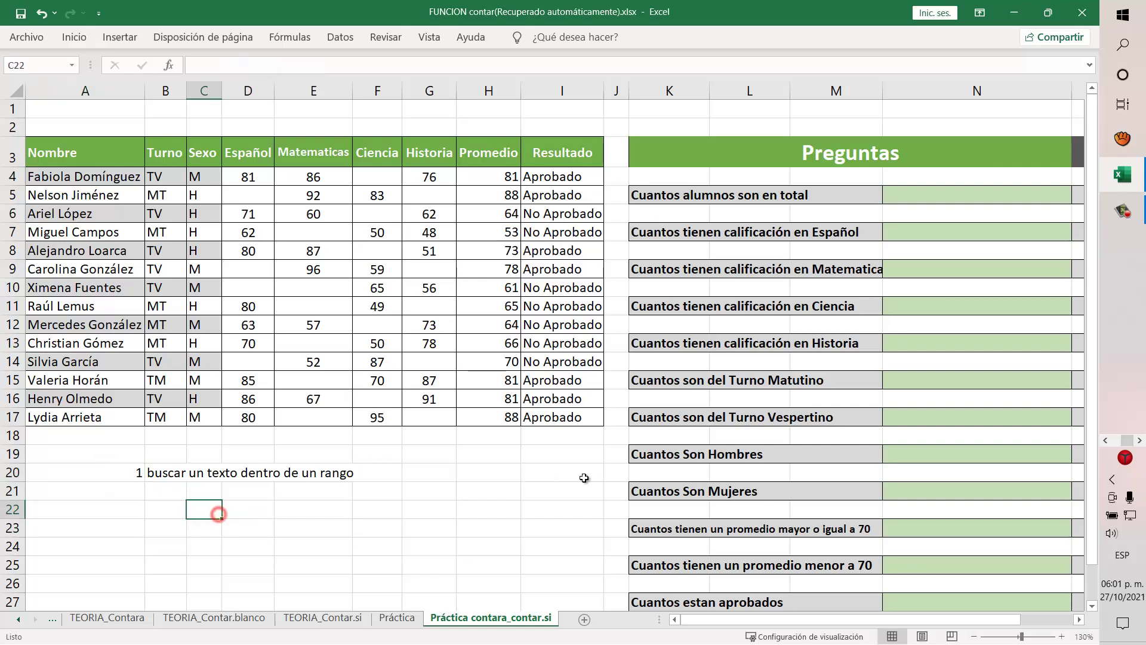
Begin a contar.si formula in N15 for "Cuantos son del Turno Matutino" with the Turno range B4:B17 as its first argument
left_click(890, 377)
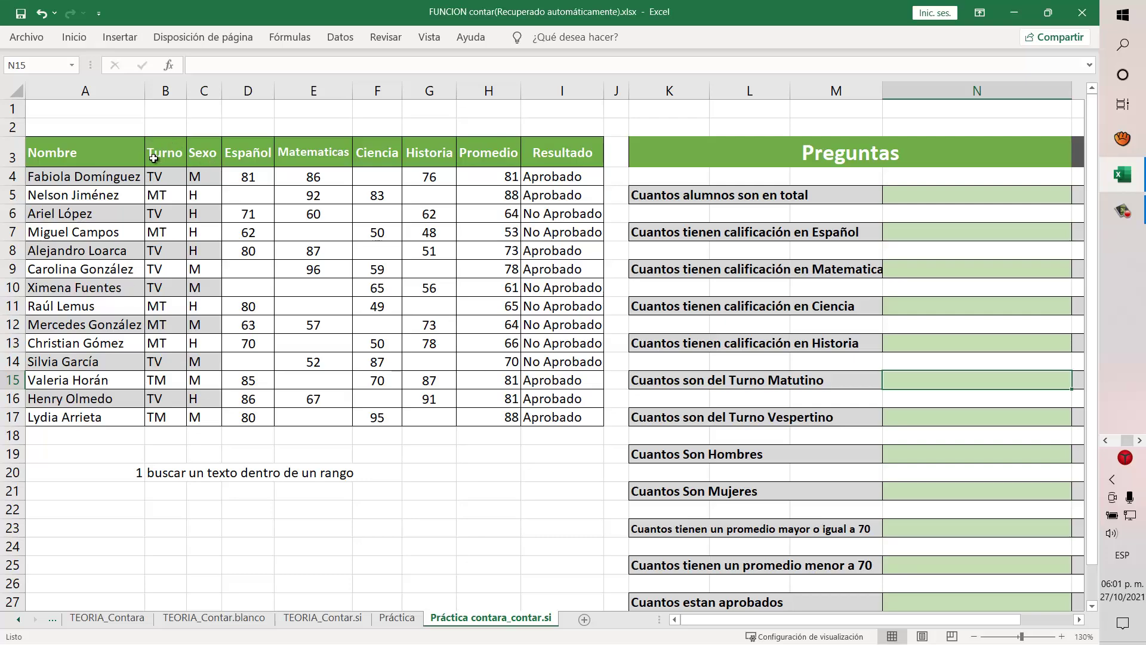
mouse_move(157, 328)
left_mouse_down()
mouse_move(137, 429)
mouse_move(152, 150)
left_mouse_up()
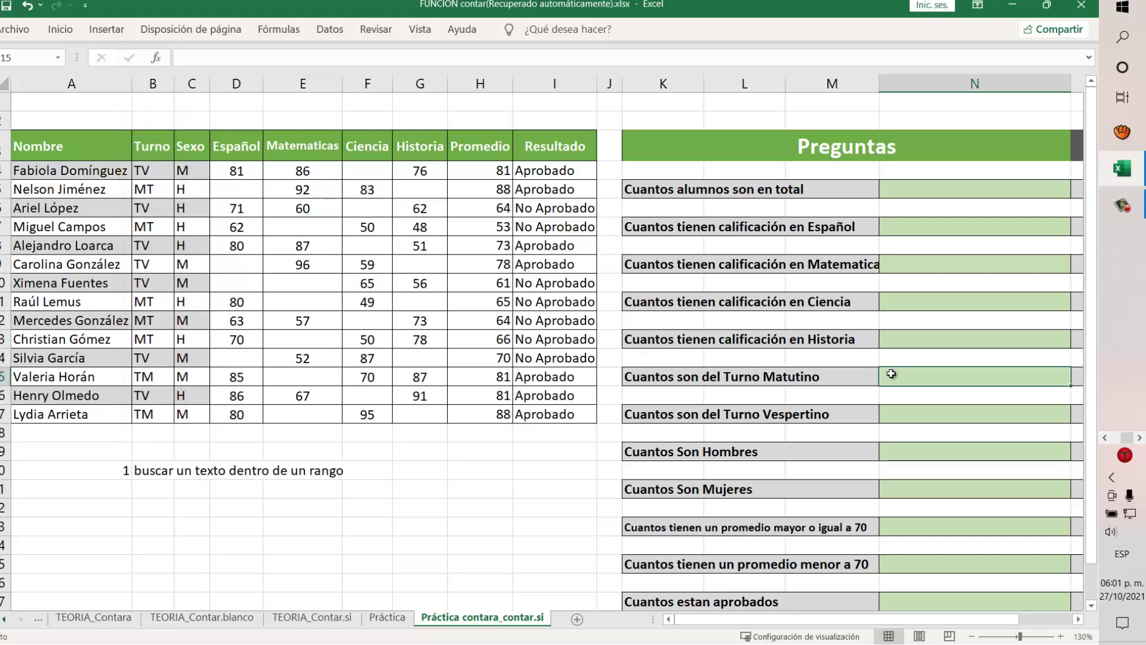
type("=")
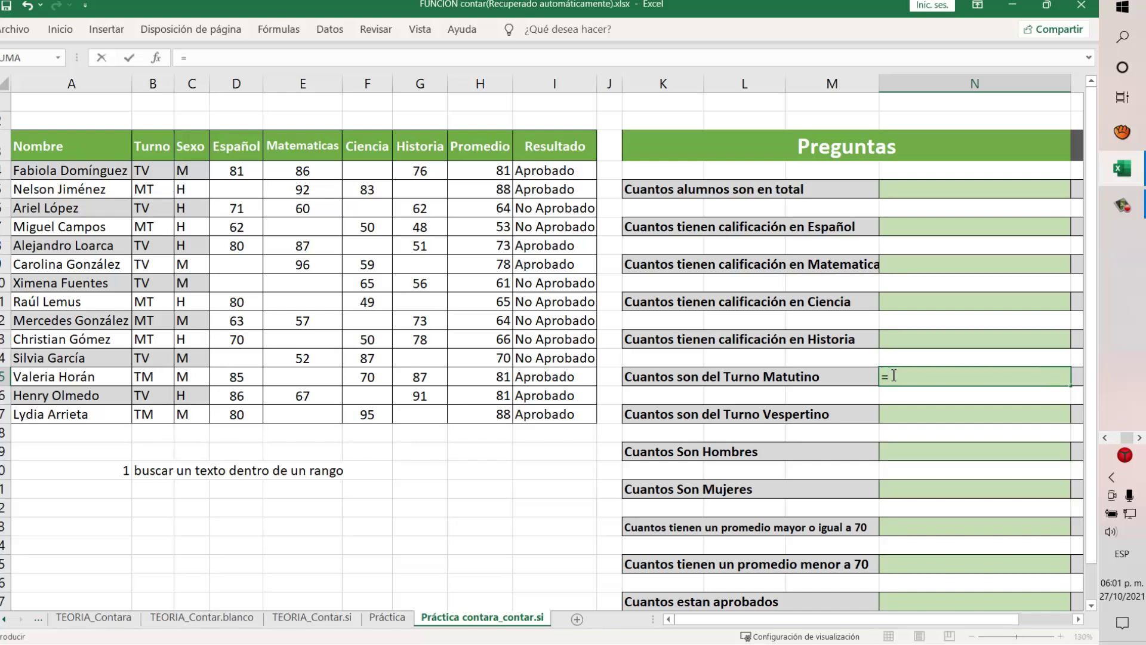
type("contar.si")
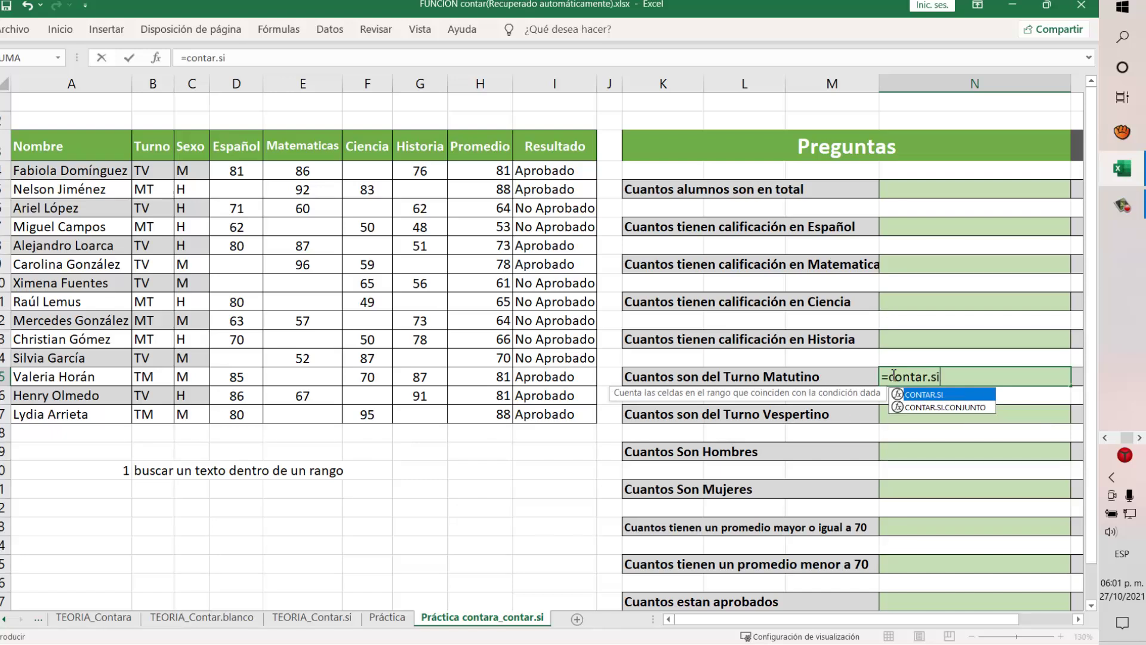
type("(")
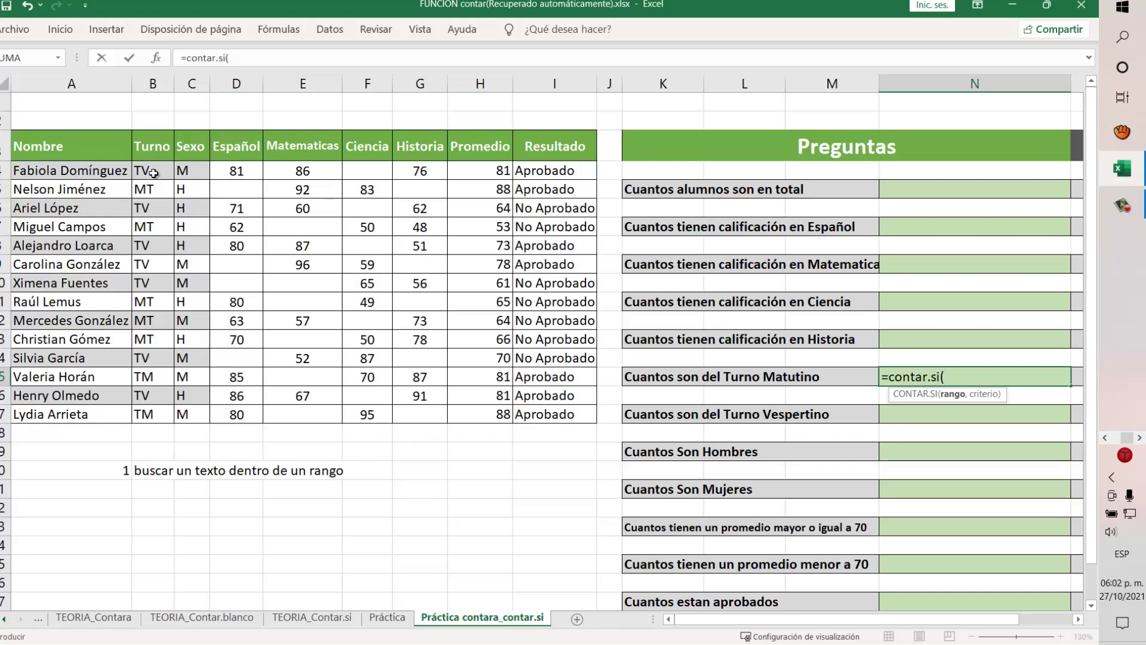
left_click_drag(153, 174, 141, 414)
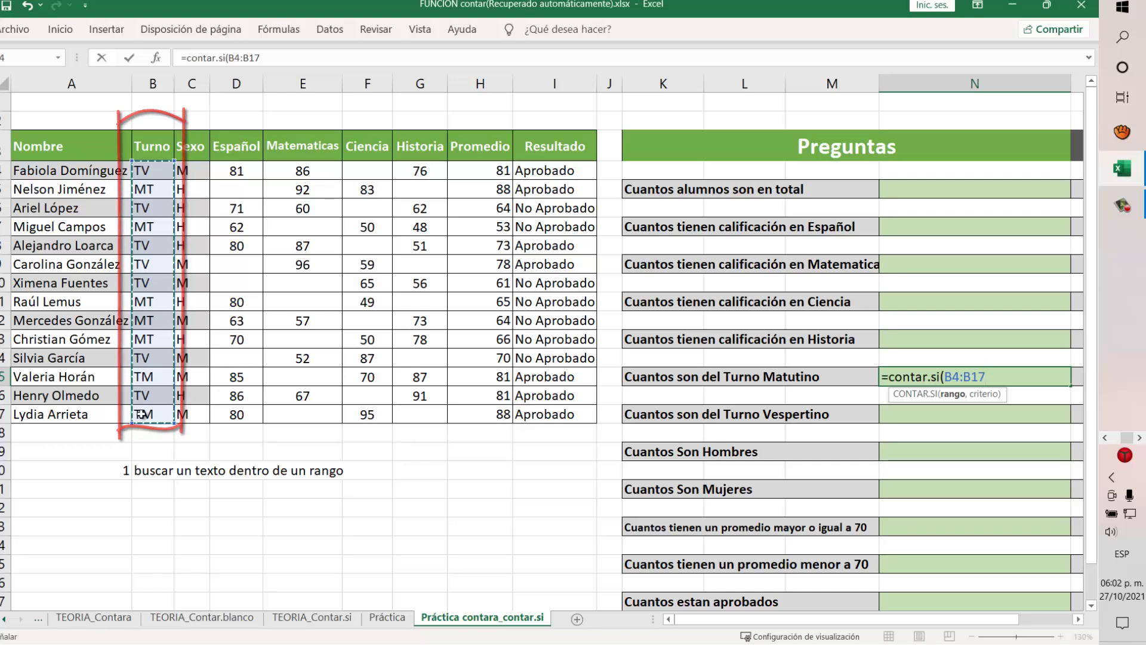
type(",")
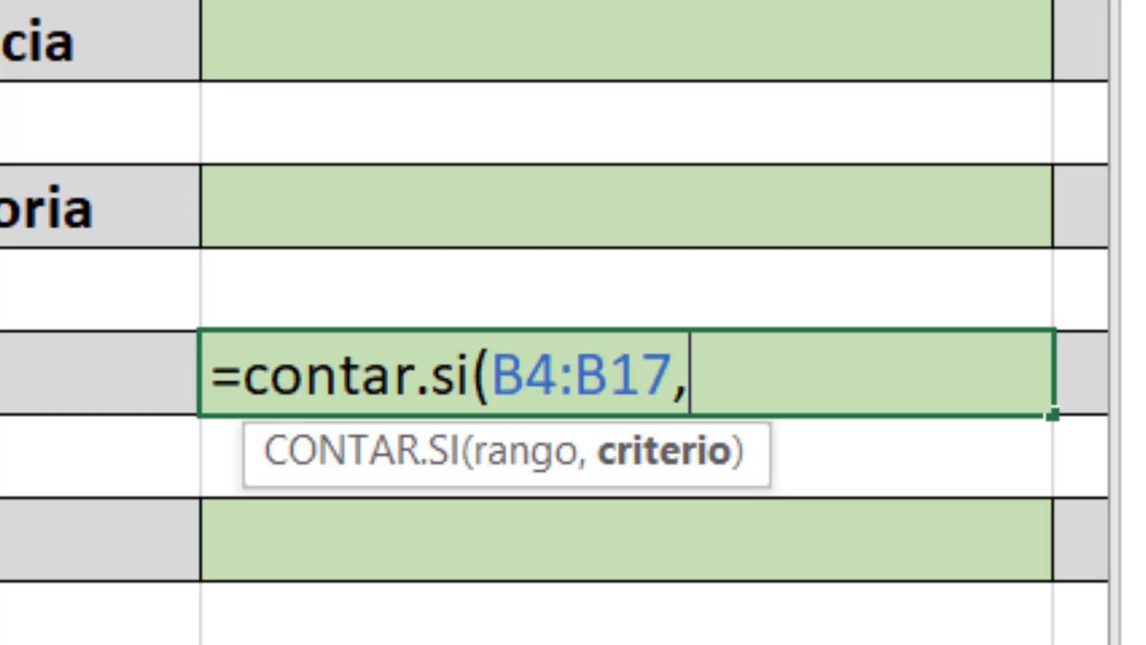
Add the criterion "MT" in quotation marks, without any extra space, and close the contar.si formula's parenthesis
type("\"")
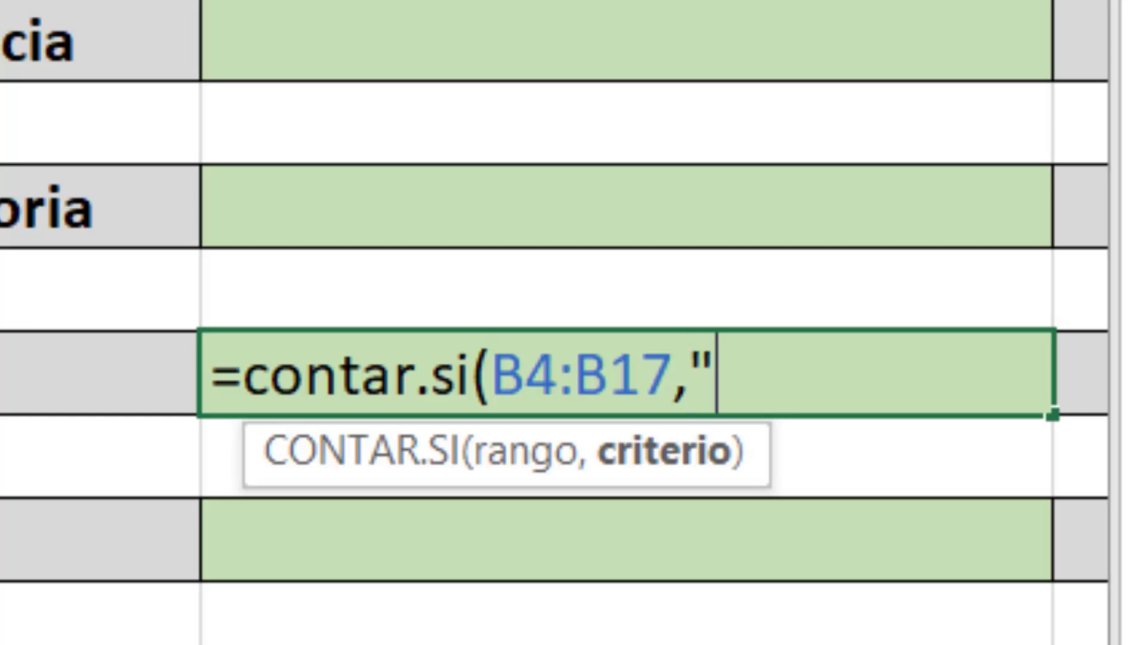
type("MT")
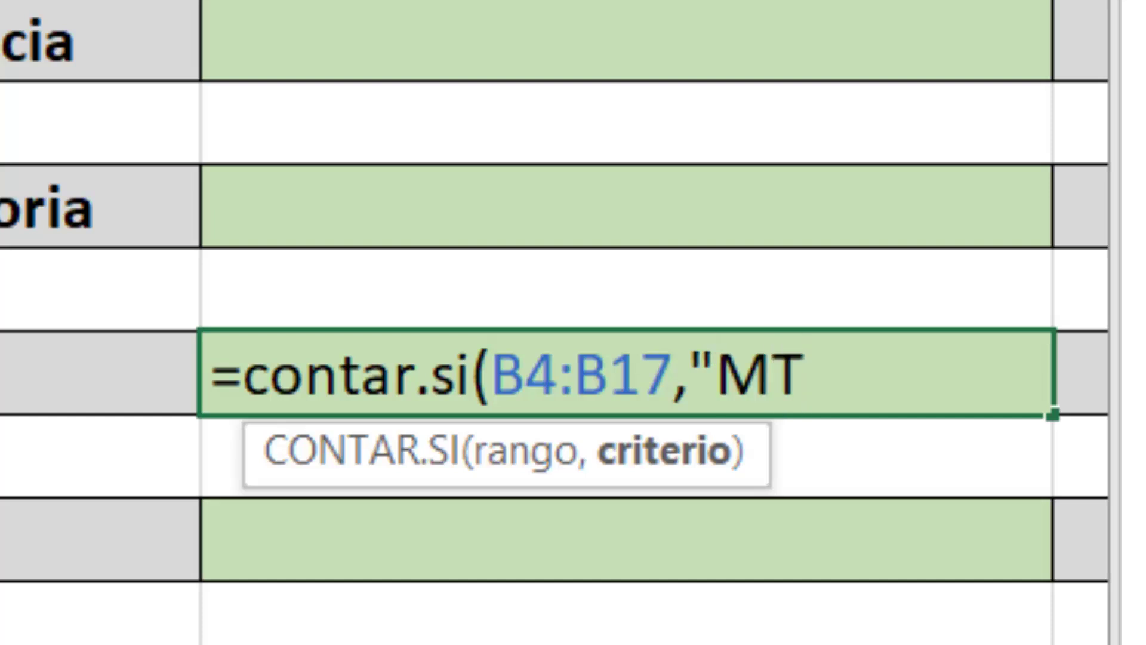
type("\"")
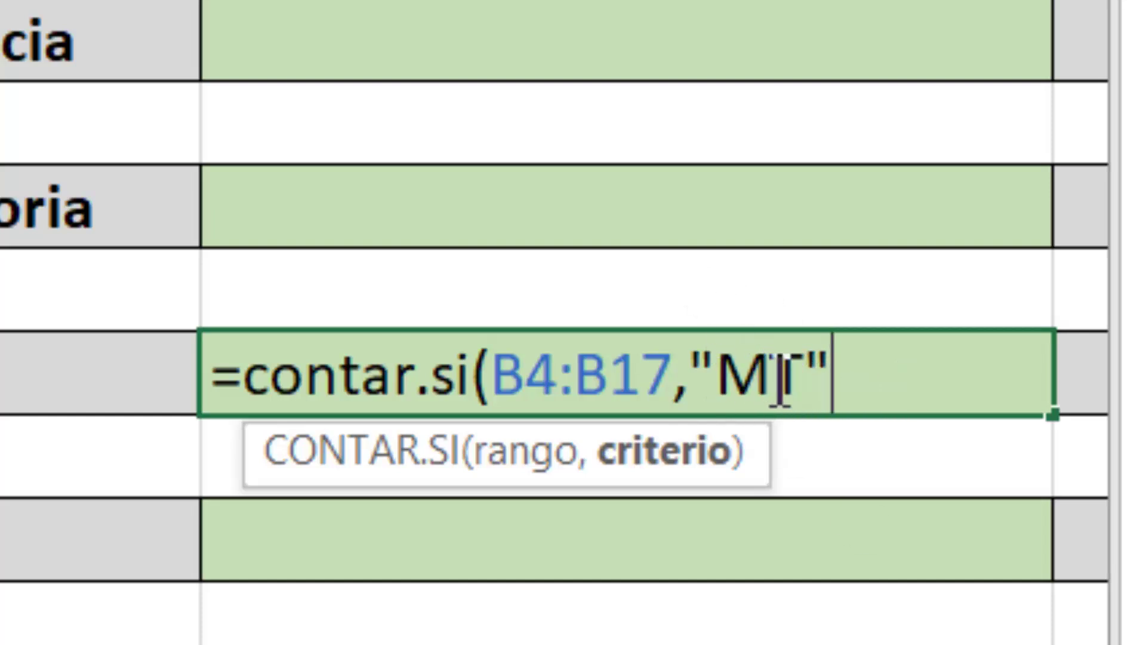
left_click(733, 377)
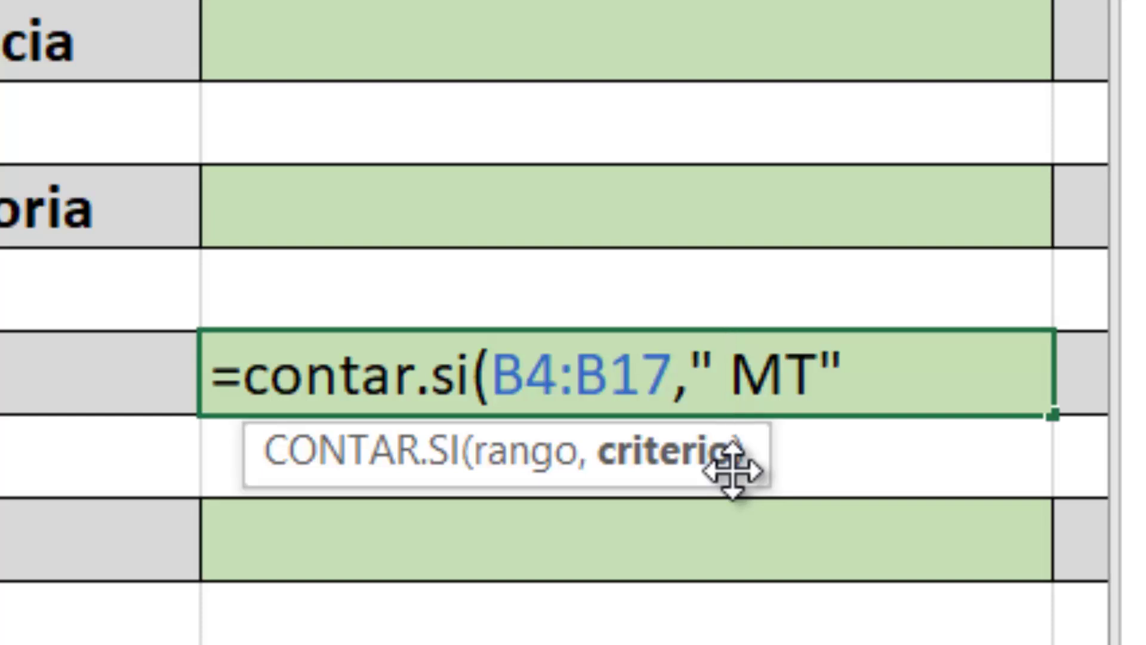
key("BackSpace")
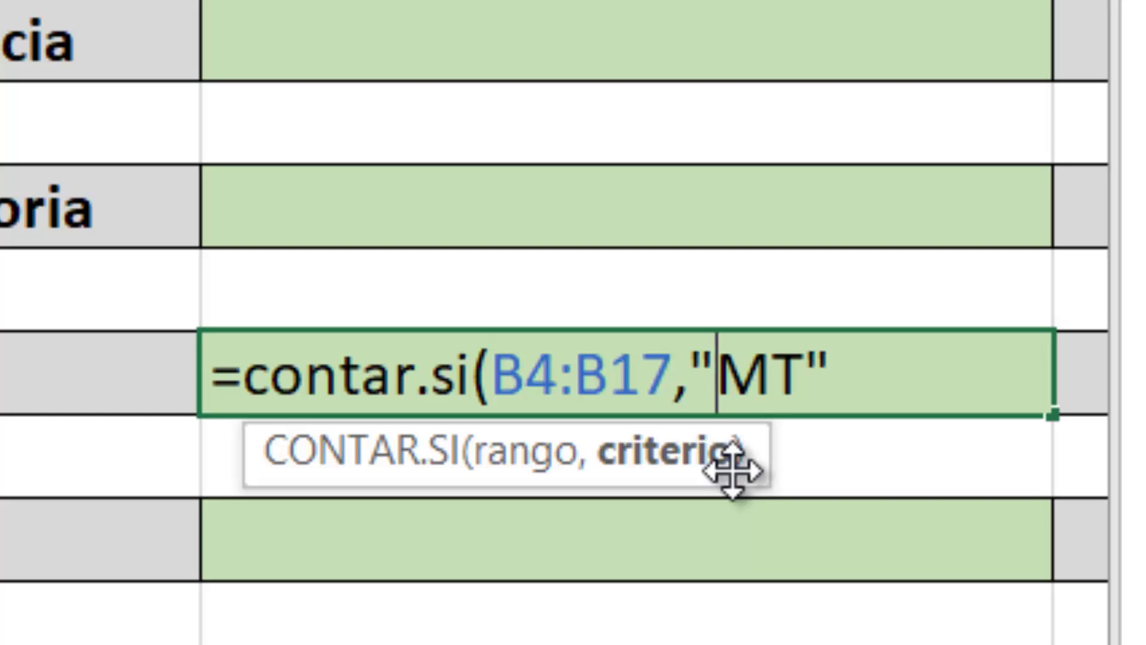
left_click(913, 377)
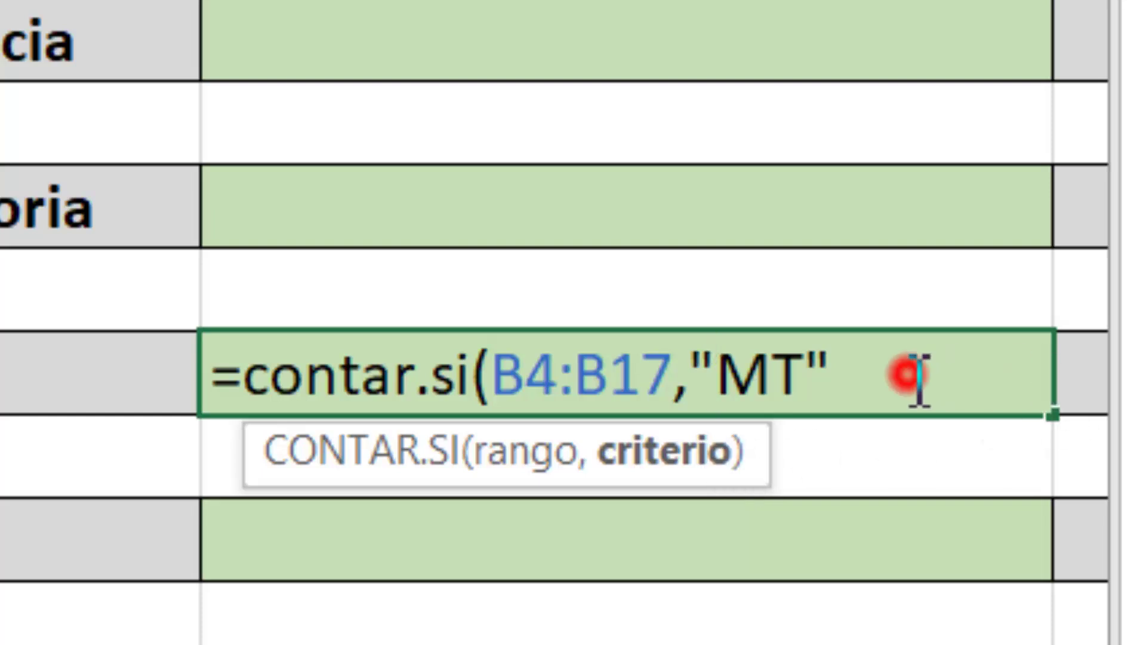
type(")")
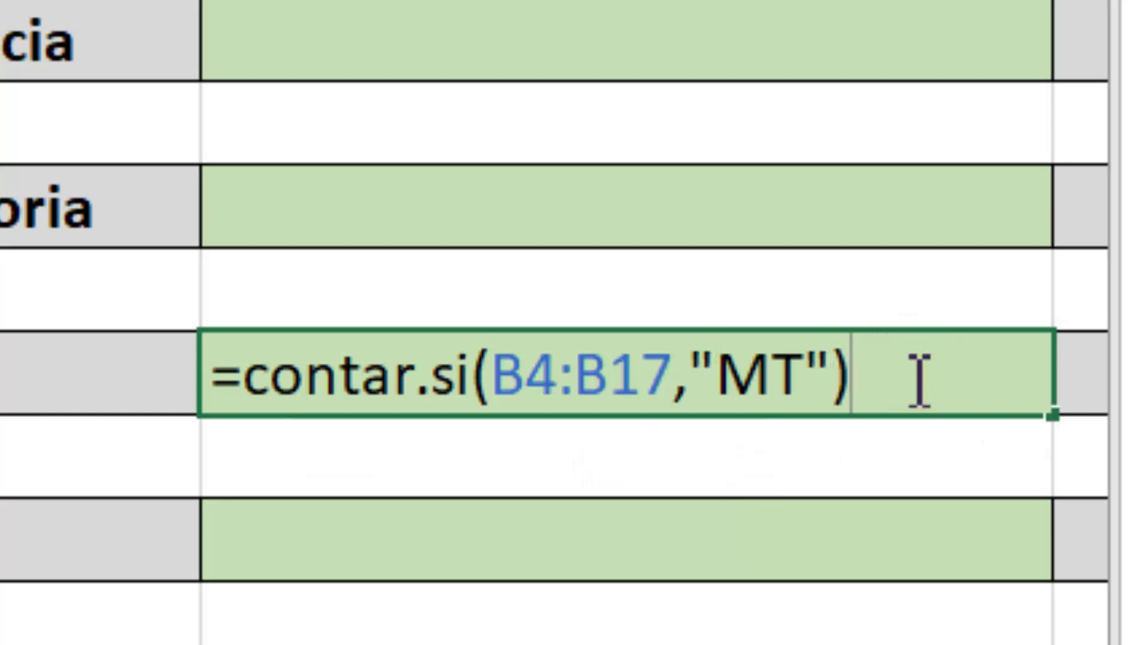
Review the rango and criterio arguments of the Turno Matutino formula in N15, enter the formula, and center its cell
left_click(691, 378)
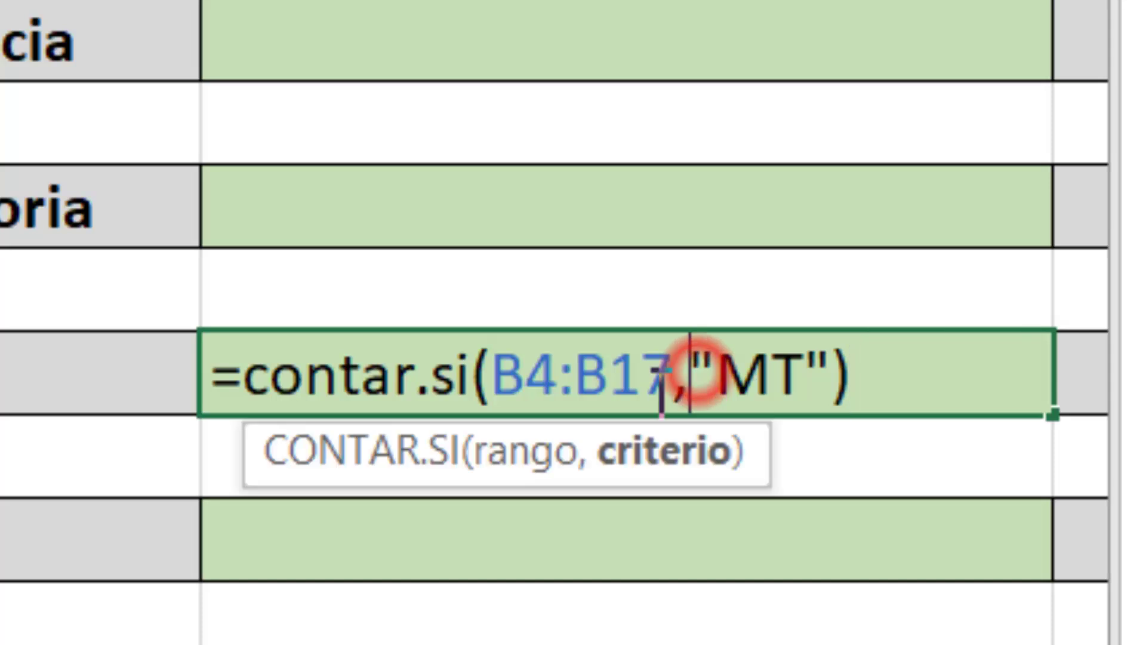
left_click(530, 457)
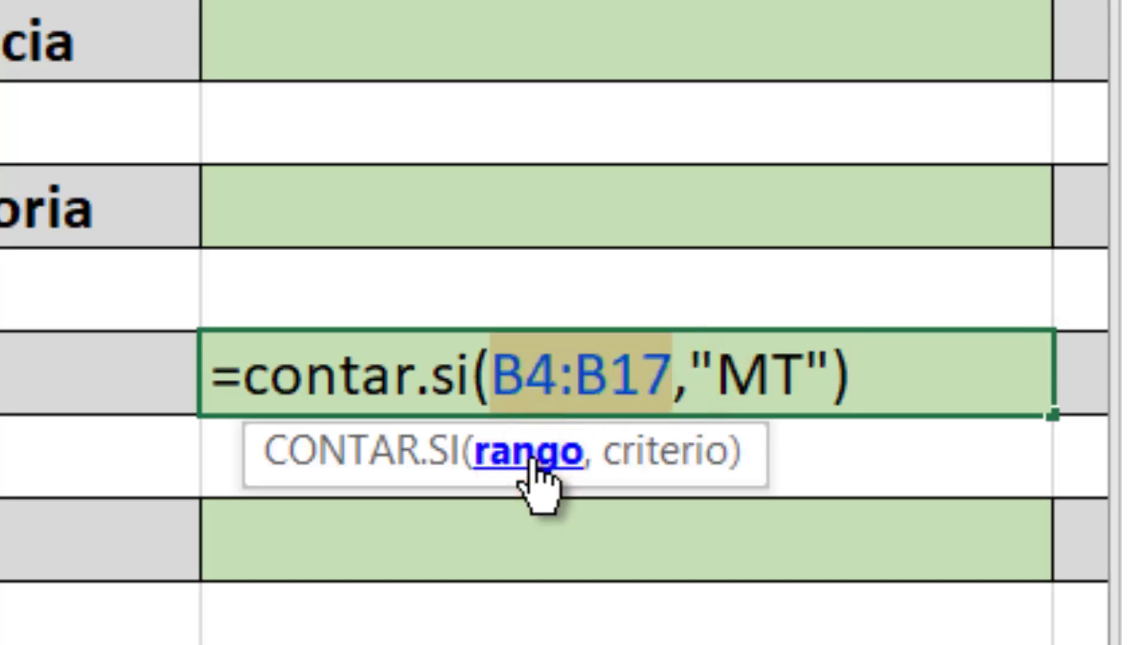
left_click(779, 378)
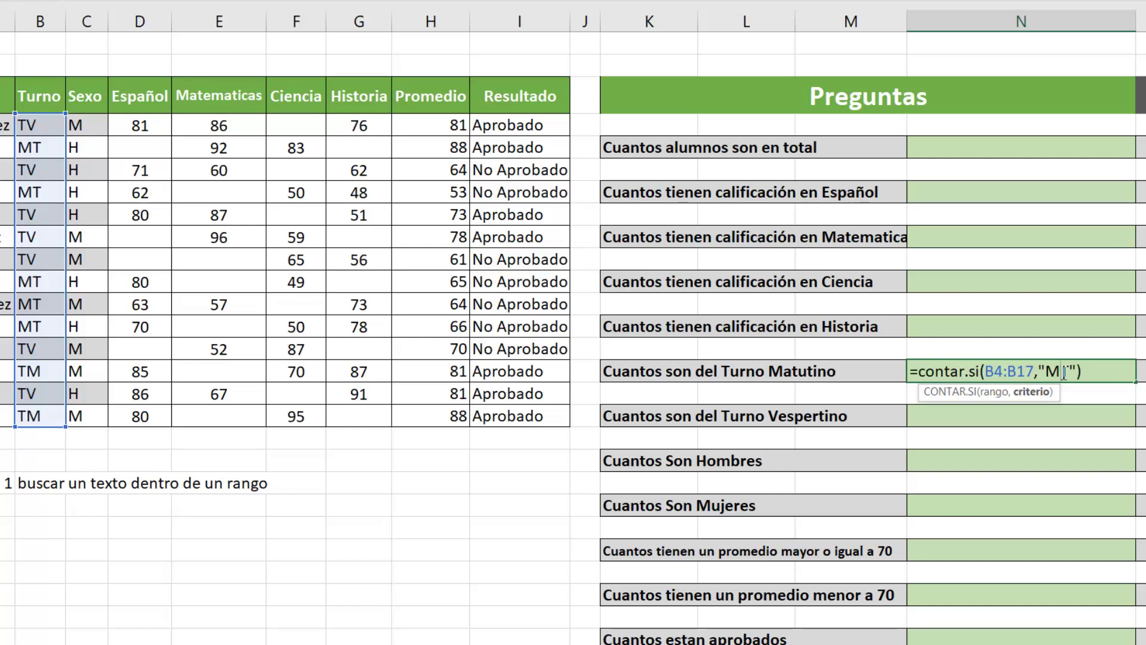
type("T")
left_click(1112, 373)
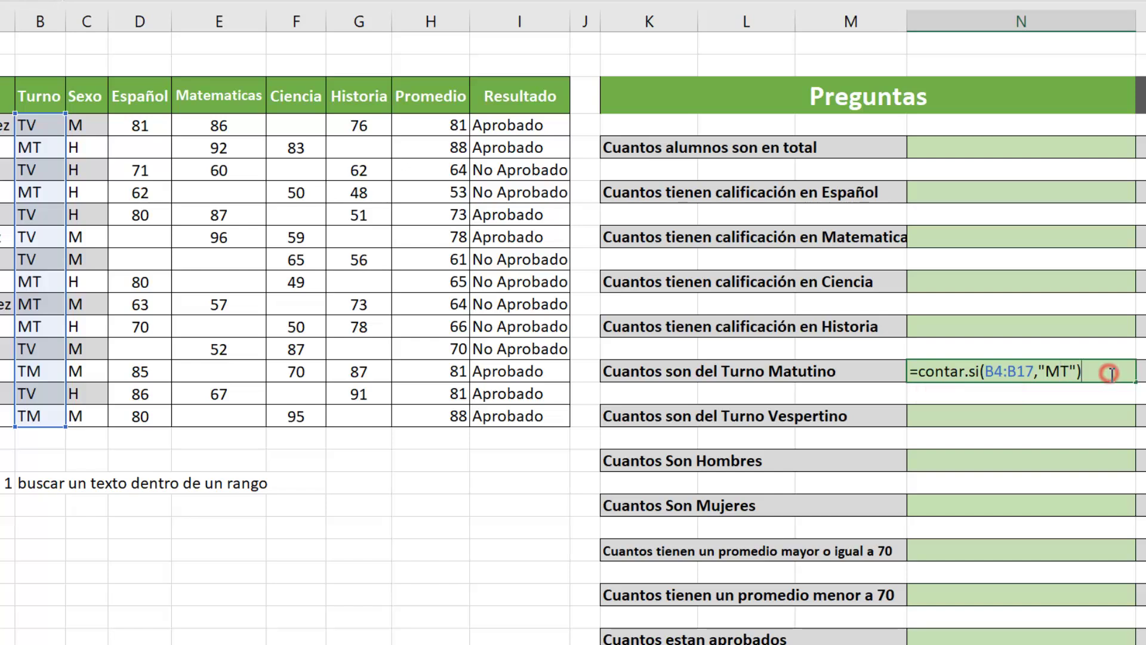
key("Return")
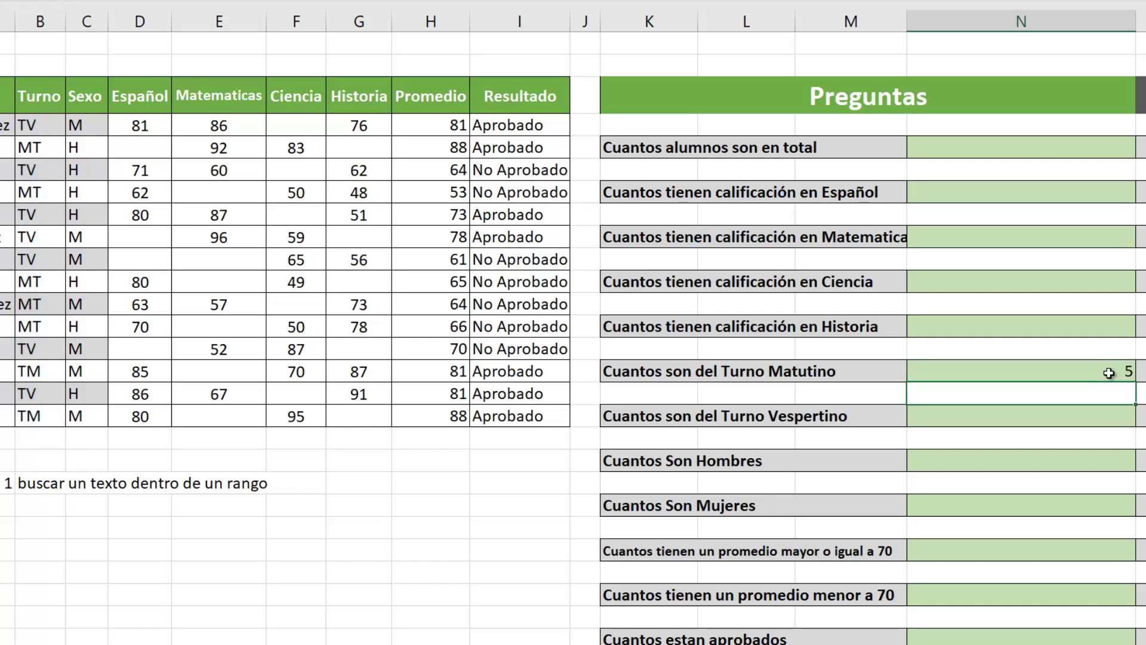
left_click(1108, 374)
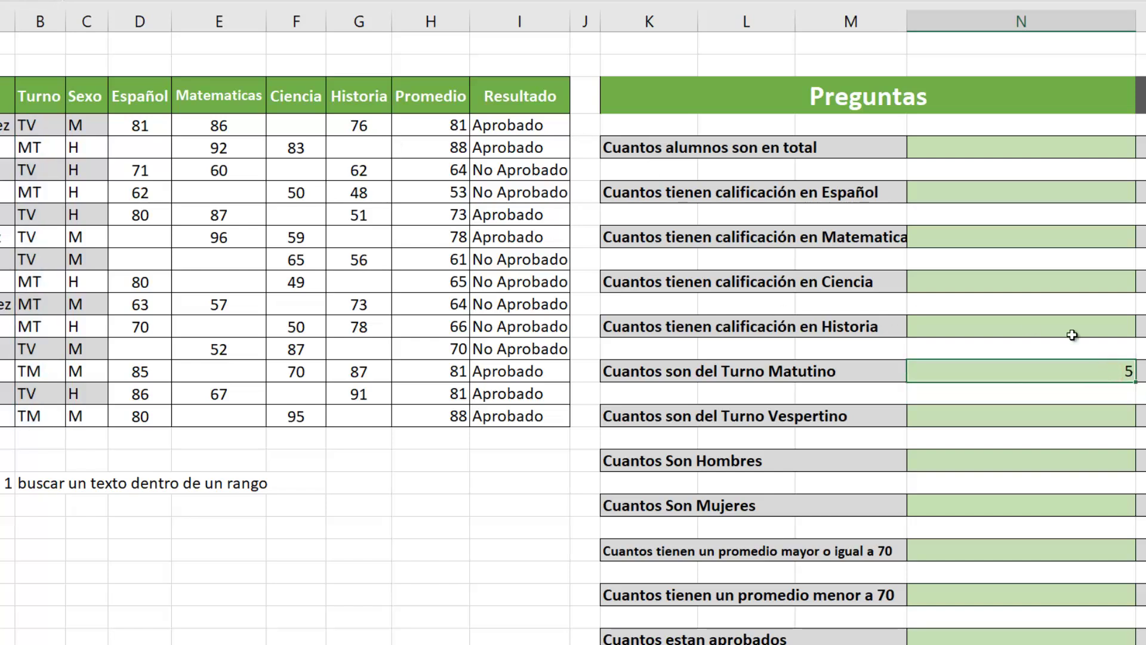
Answer "Cuantos son del Turno Vespertino" in N17 with the formula =contar.si(B4:B17,"TV")
left_click(991, 426)
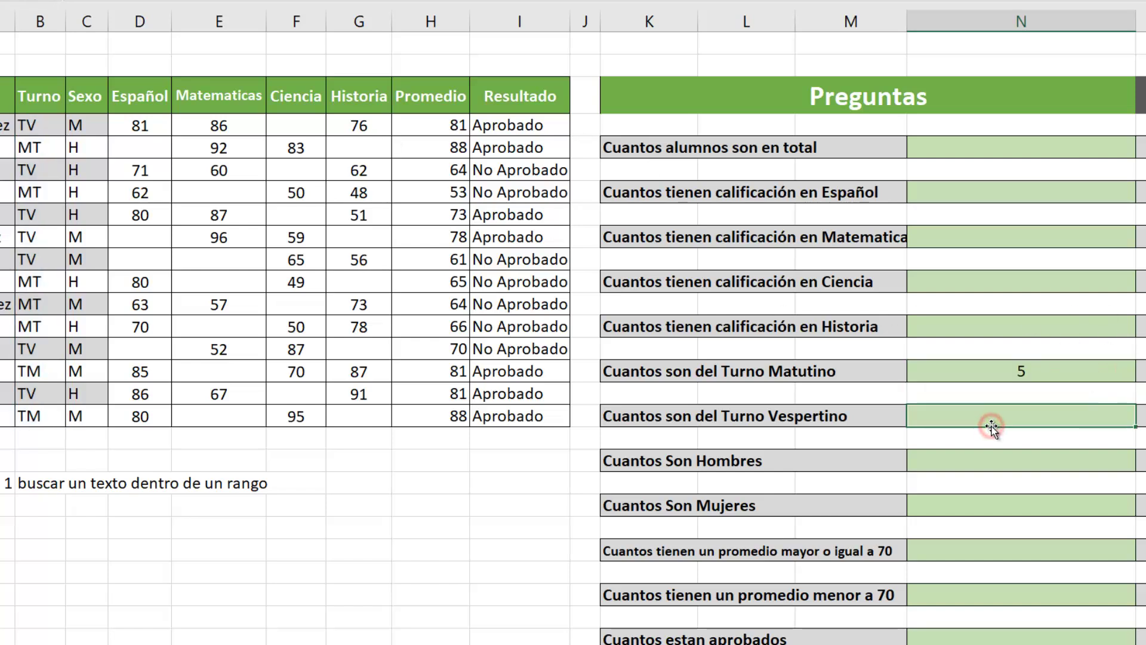
type("=contar.si")
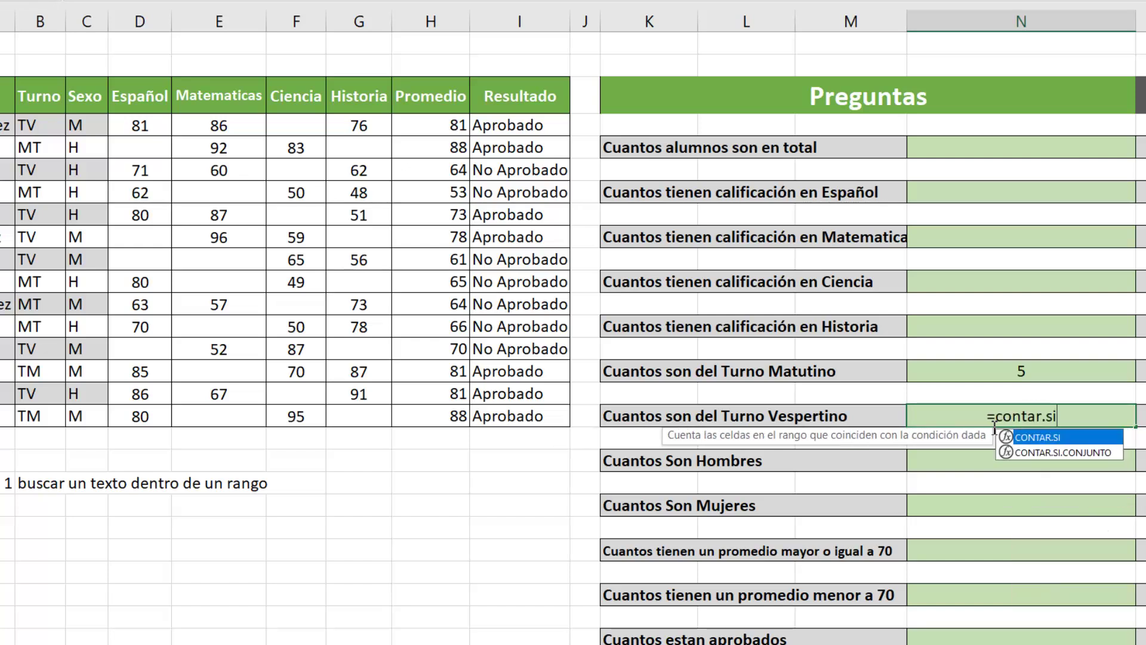
type("(")
left_click_drag(28, 125, 58, 425)
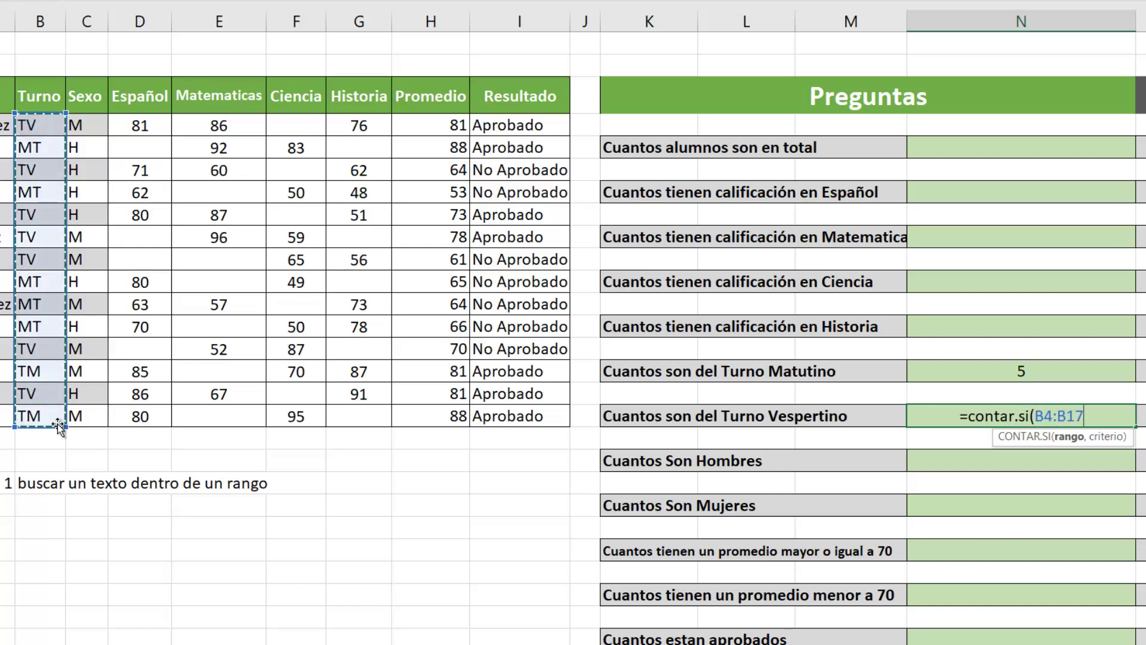
type(",\"")
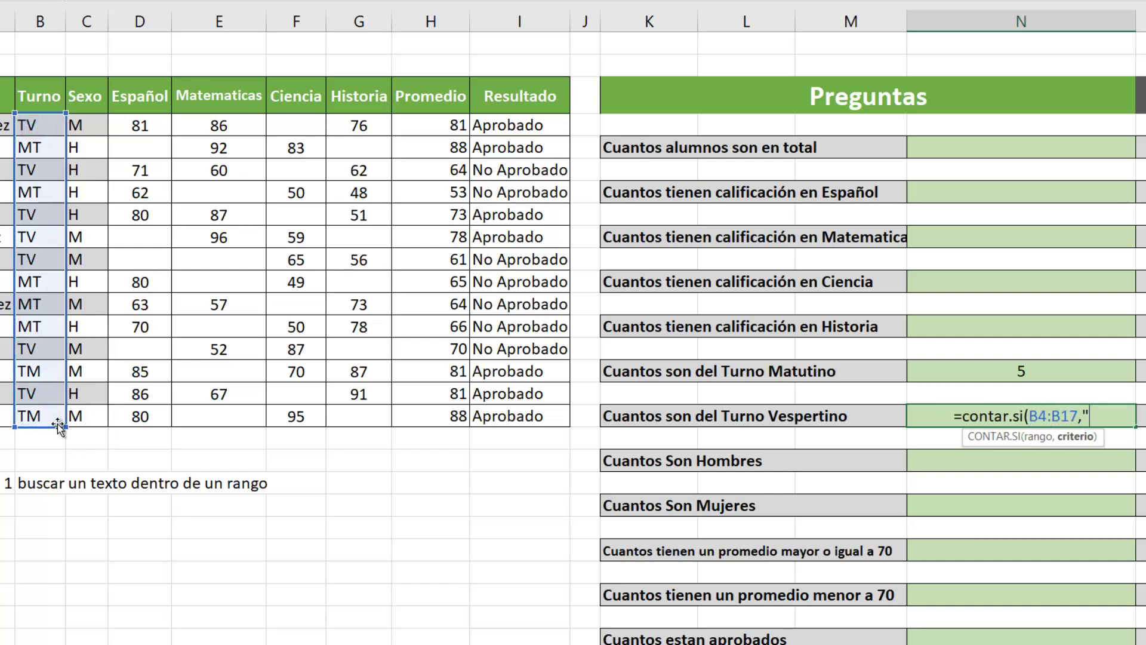
key("Caps_Lock")
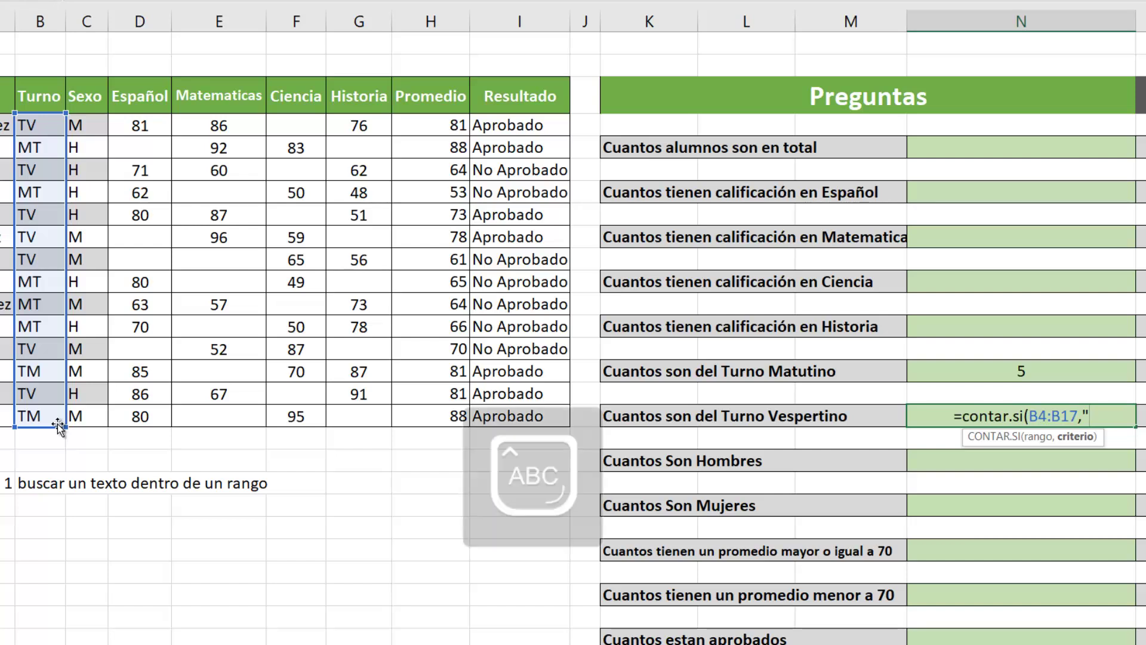
type("TV")
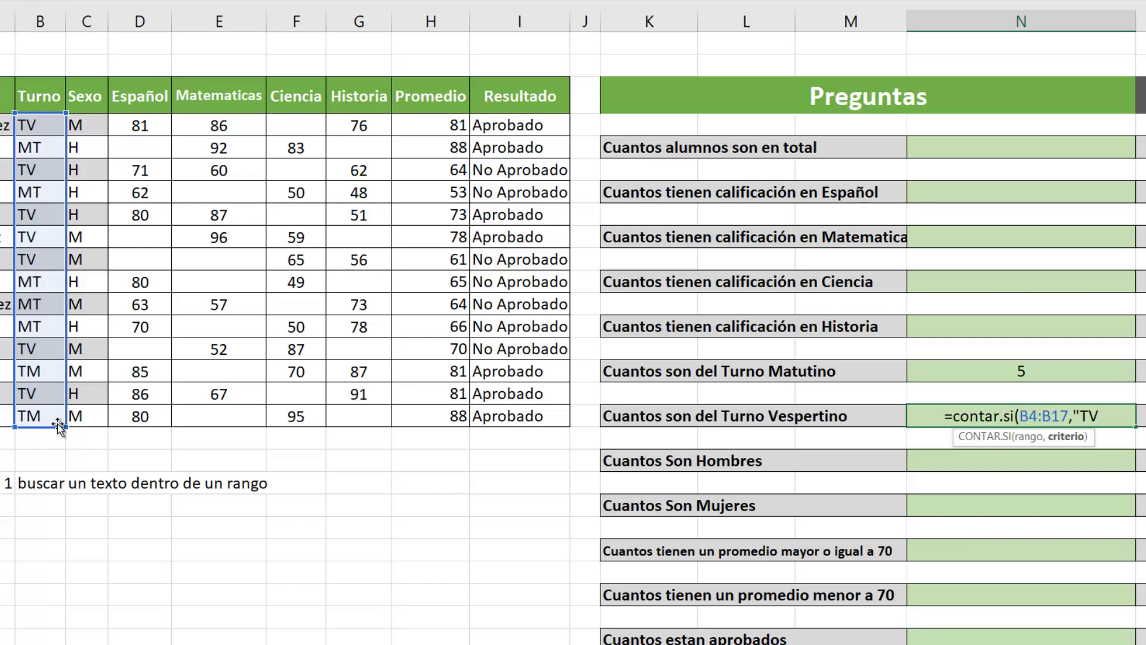
type("\")")
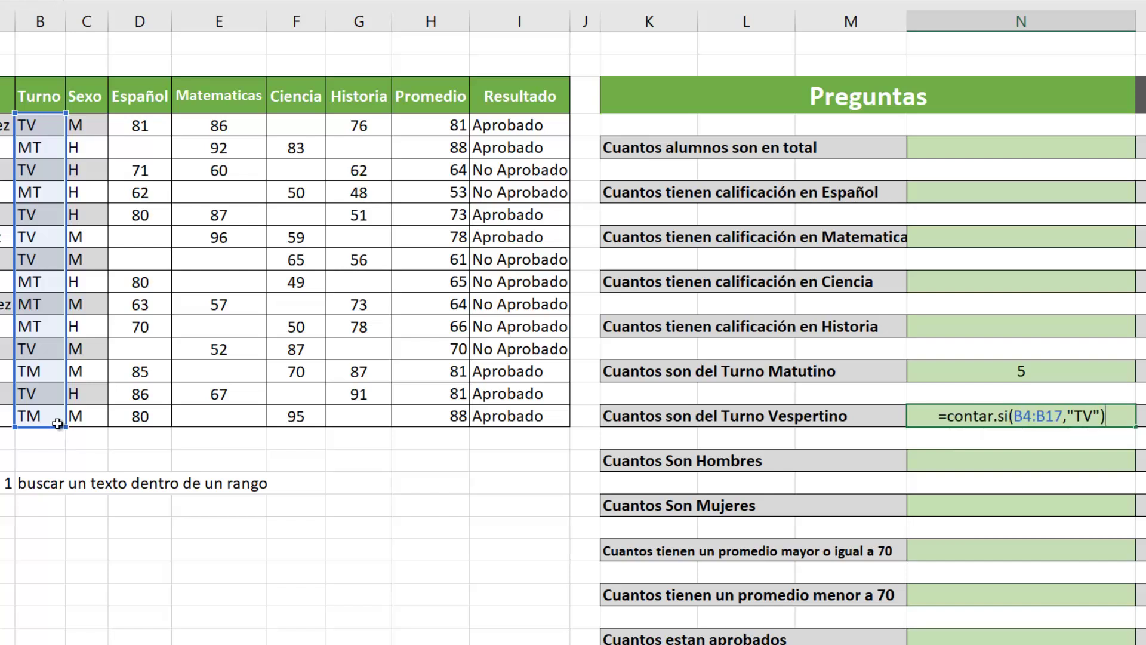
key("Return")
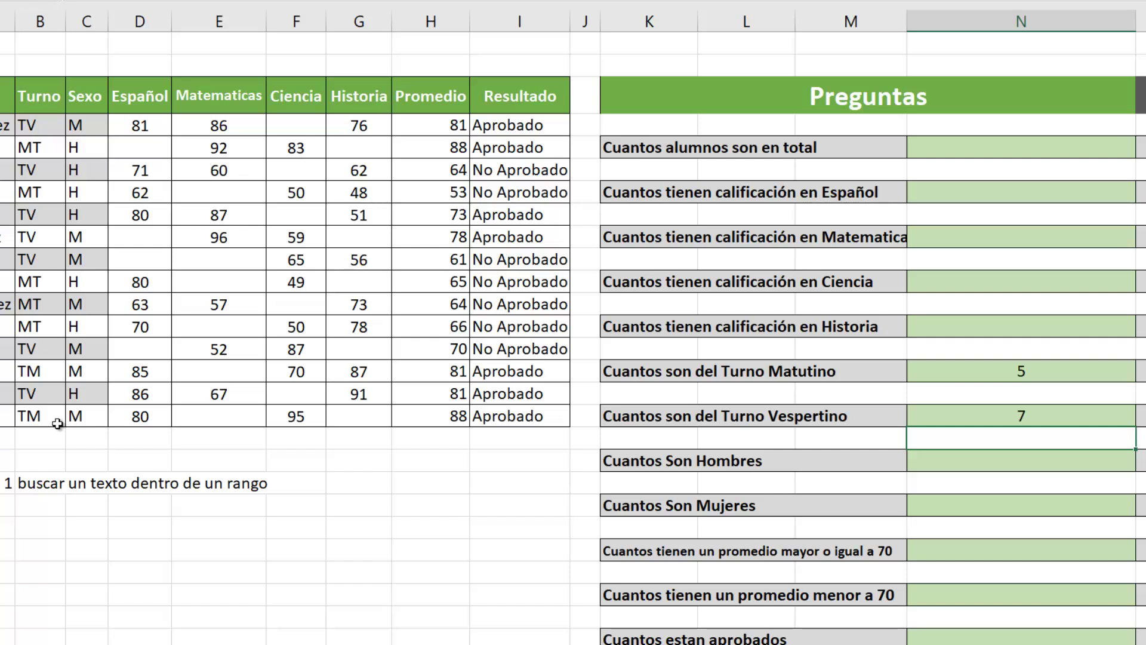
Begin a CONTAR.SI formula in N19 for "Cuantos Son Hombres" with the Sexo range C4:C17 as its first argument
left_click(950, 461)
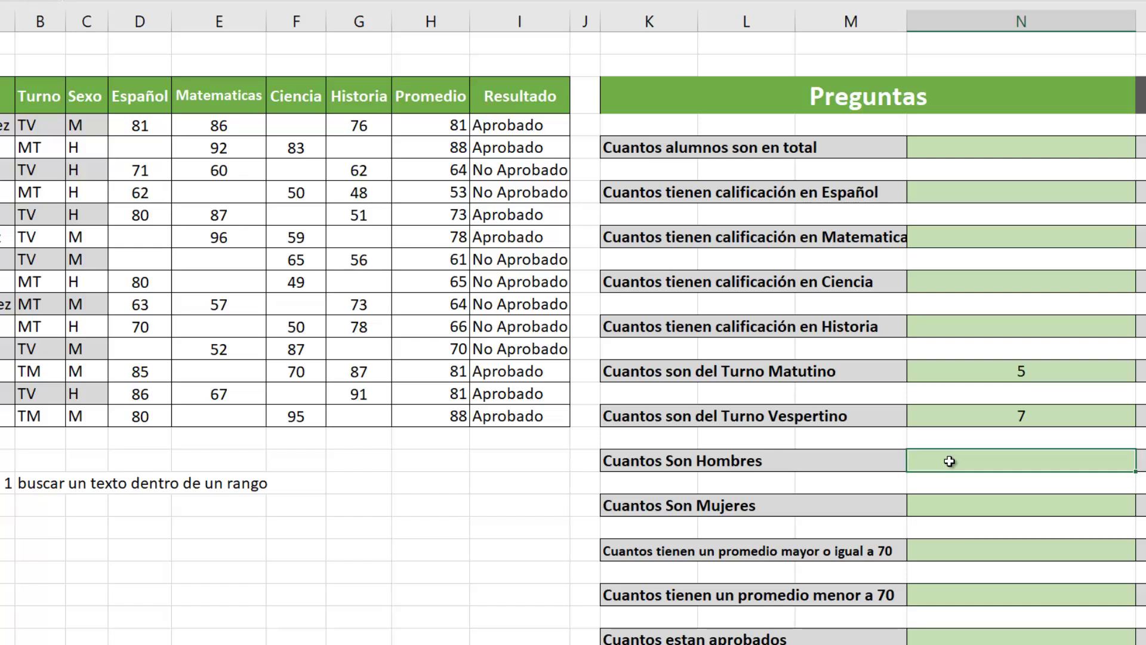
double_click(950, 461)
type("=CONTA")
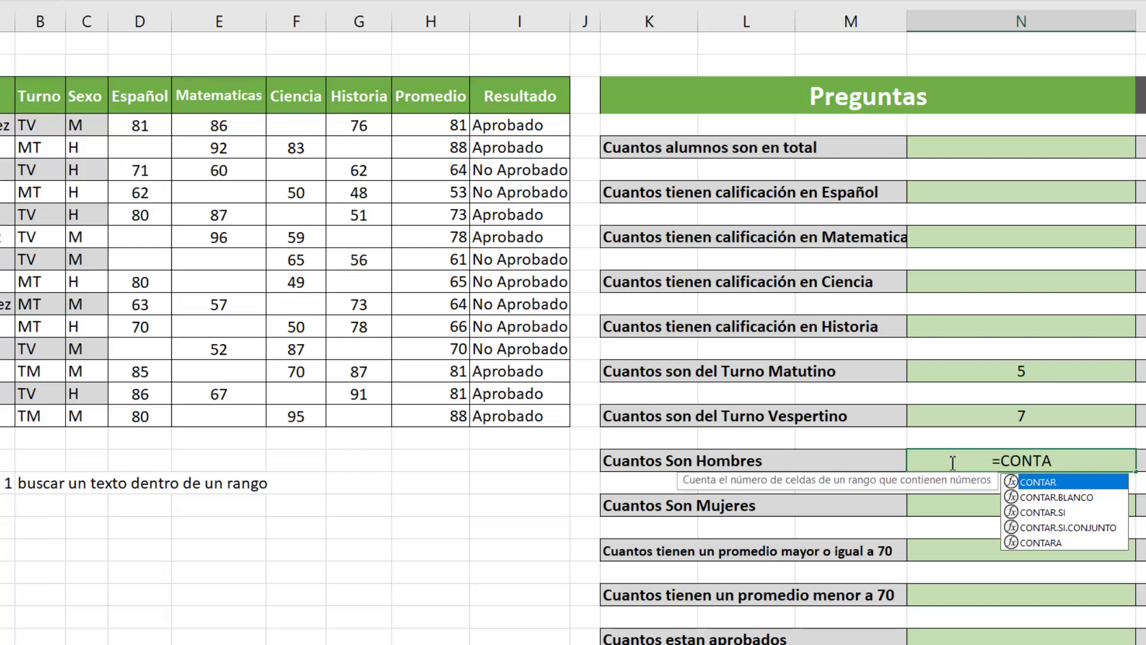
left_click(1038, 512)
double_click(1038, 511)
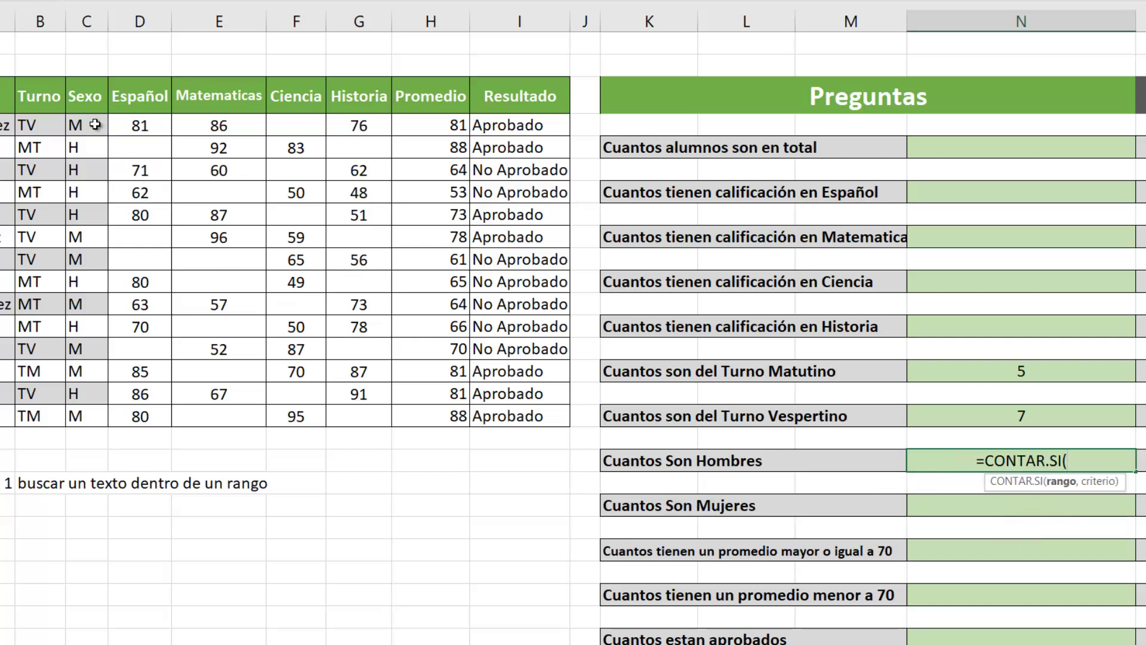
left_click_drag(95, 125, 90, 406)
type(",")
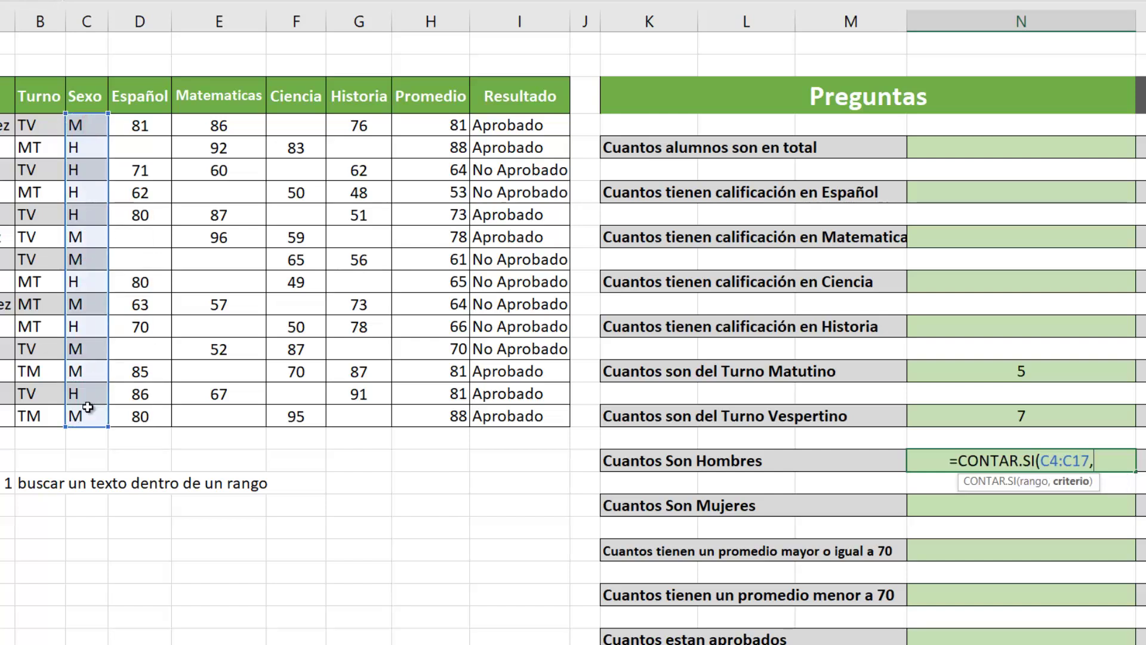
Add the uppercase criterion "H" in quotation marks to the Cuantos Son Hombres formula, close its parenthesis and enter it
key("Caps_Lock")
type("\"h")
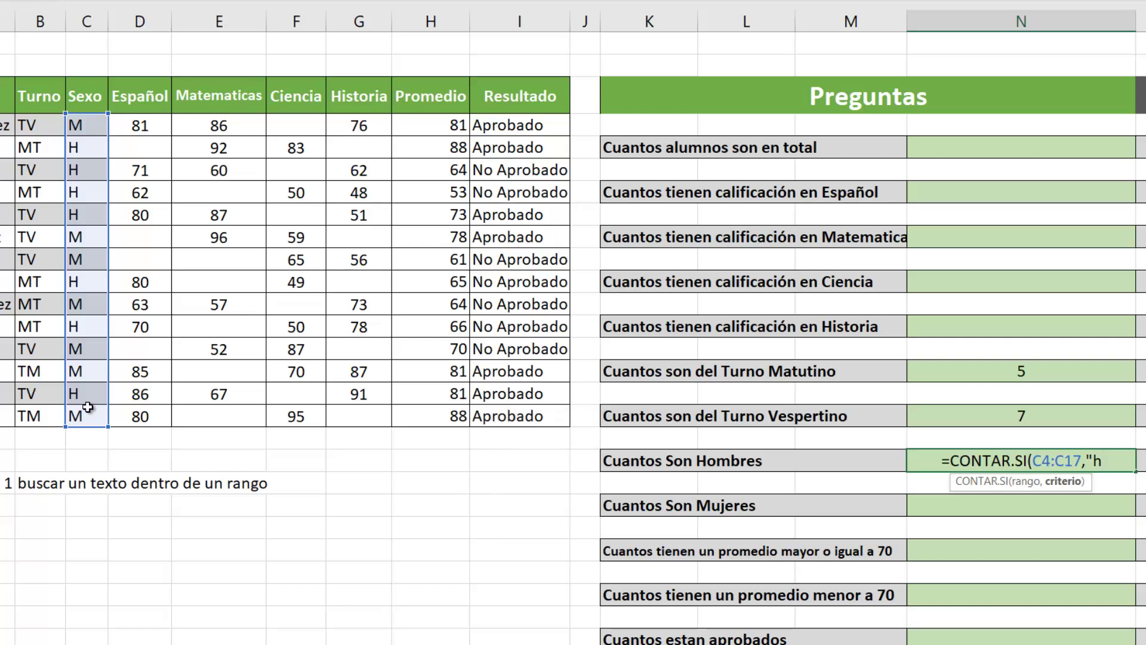
key("Caps_Lock")
type("H\"")
key("Caps_Lock")
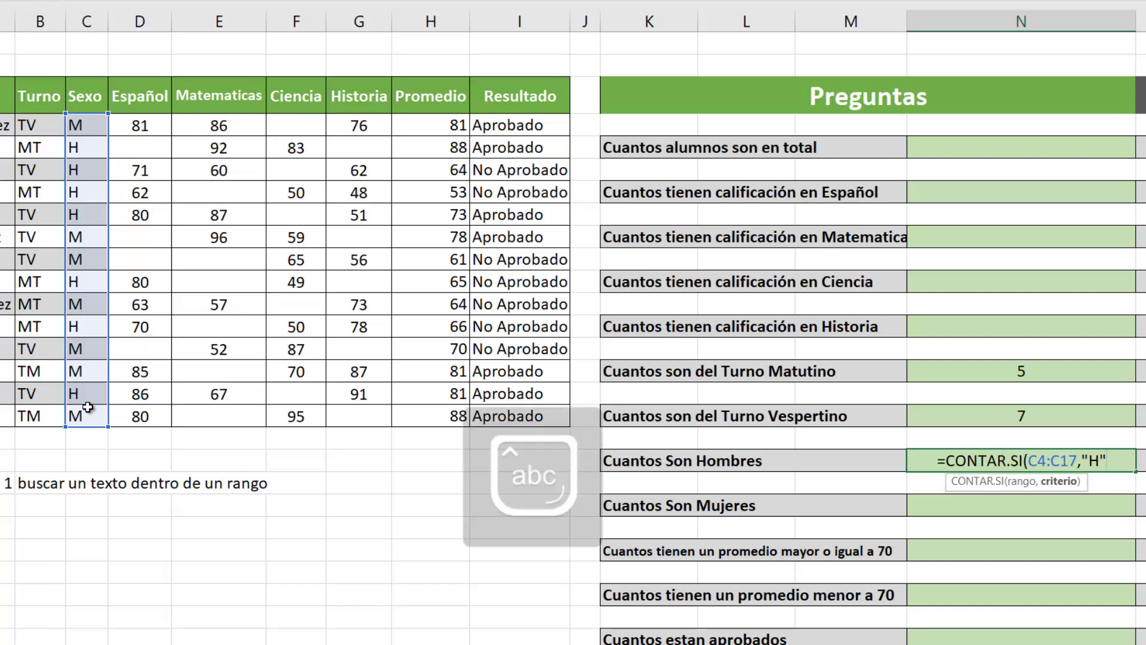
type(")")
key("Return")
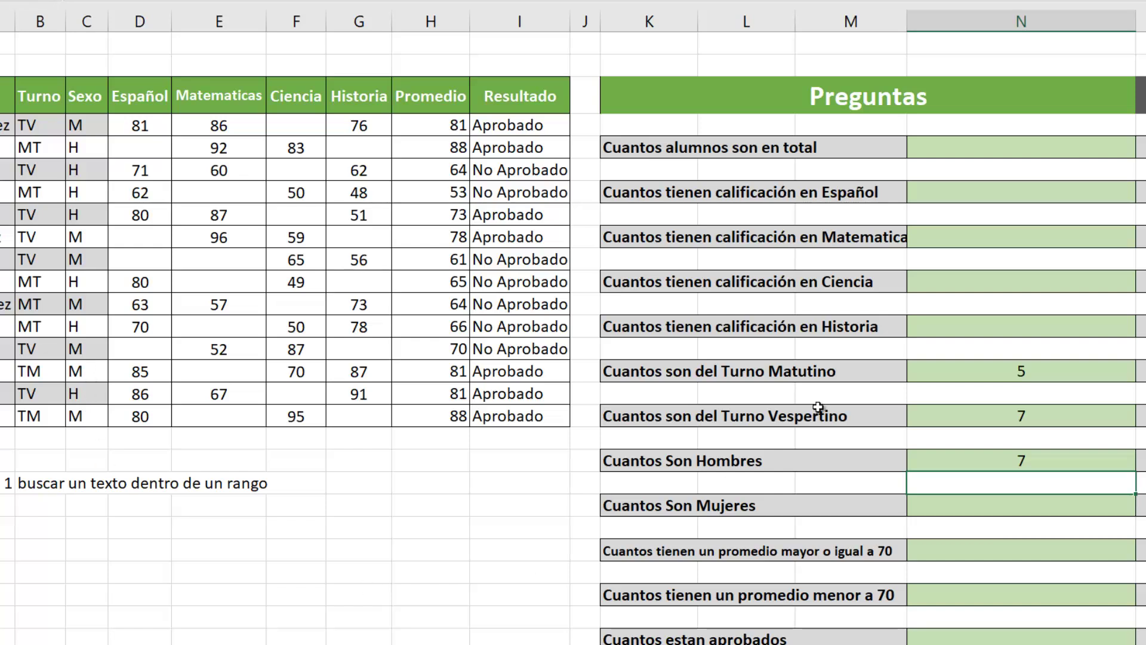
Reopen the Cuantos Son Hombres formula to review its range and criterion, and leave it unchanged
left_click(952, 459)
double_click(952, 459)
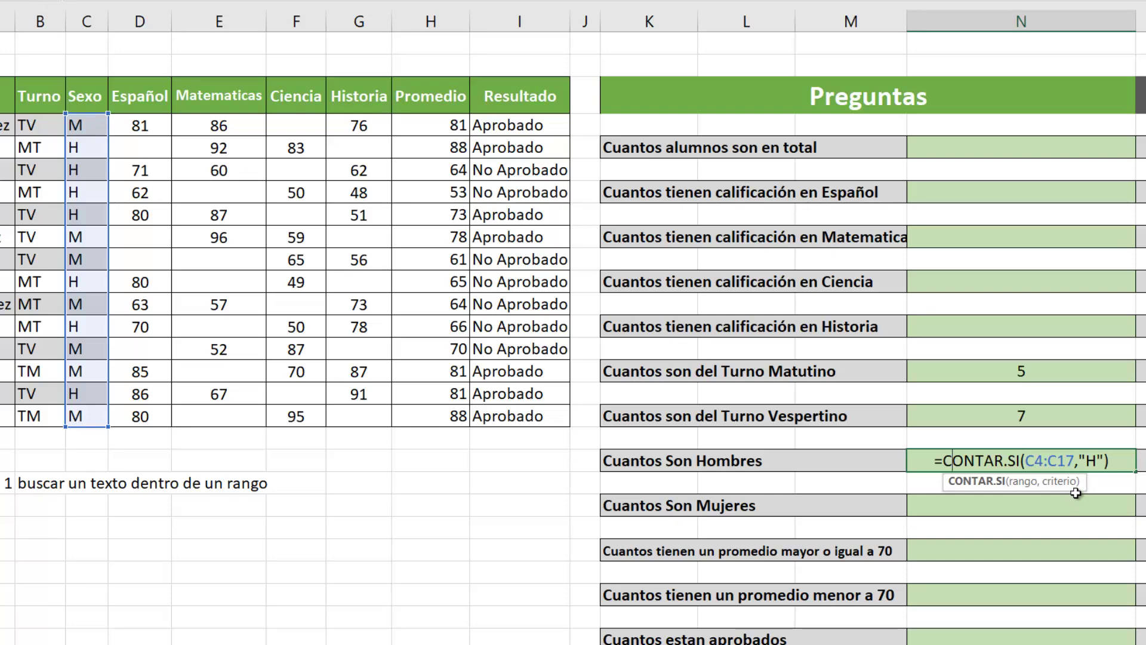
left_click(1114, 460)
key("Return")
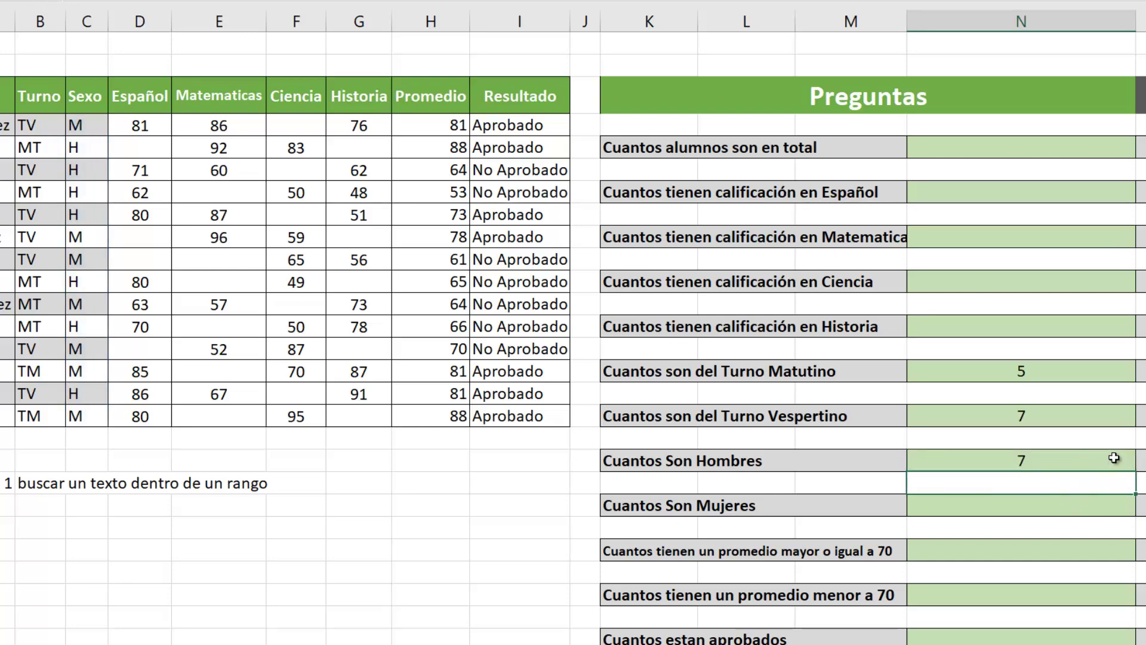
Enter the number 2 in A21, directly below the number of the first note, for a second CONTAR.SI use
scroll(970, 431, "down", 1)
scroll(1035, 438, "up", 1)
left_click_drag(668, 29, 655, 29)
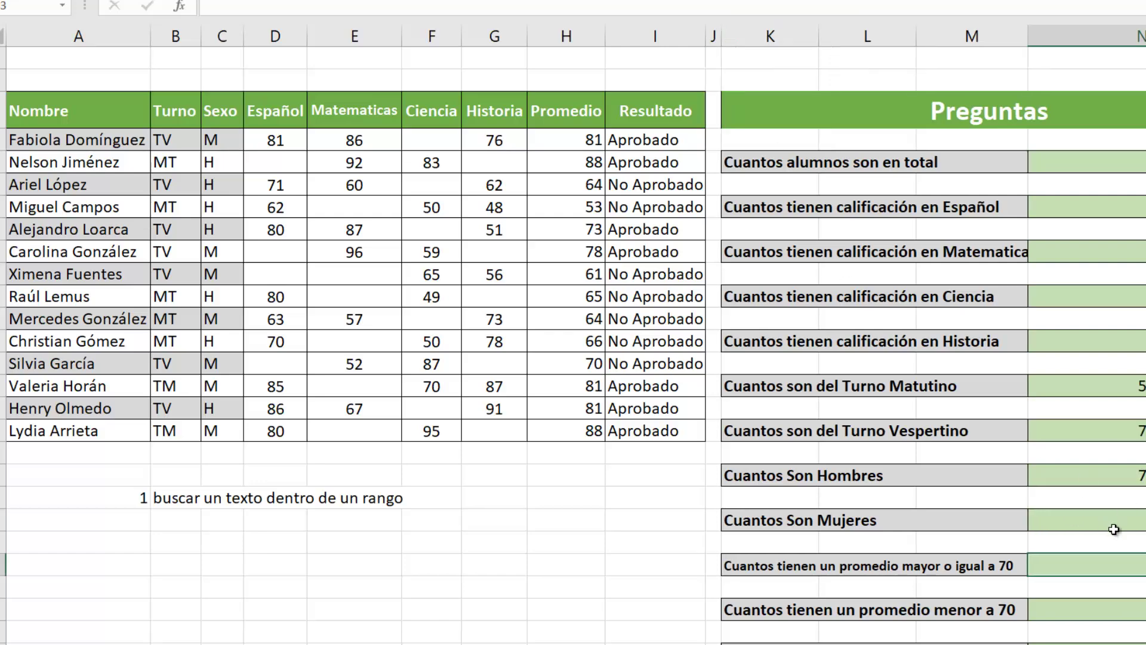
left_click(1072, 567)
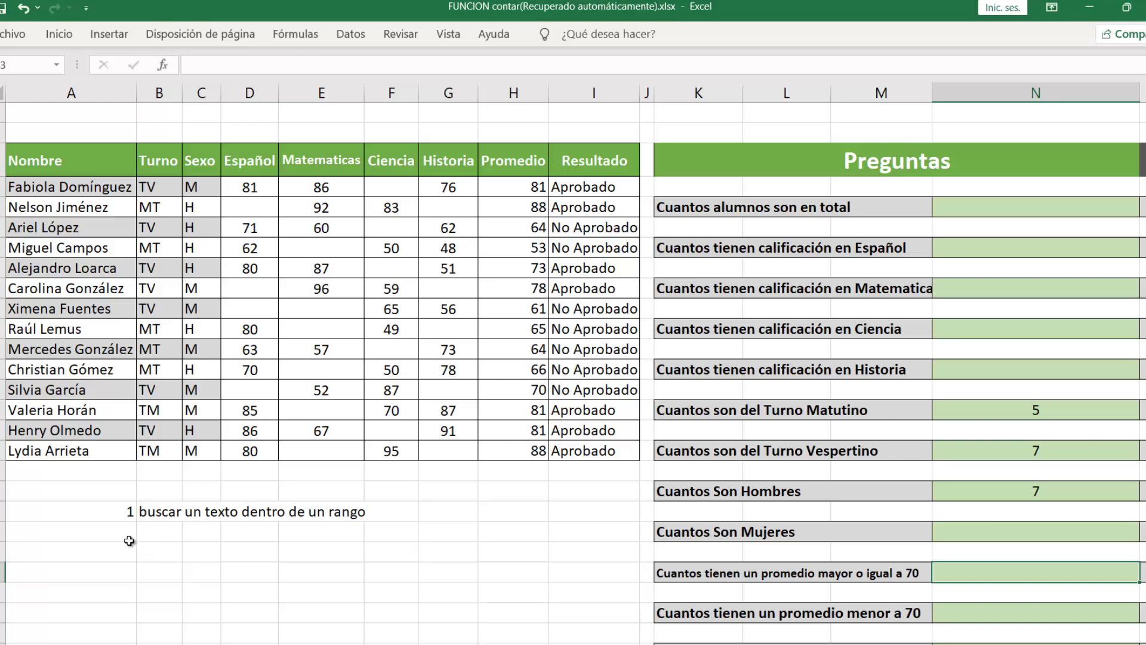
left_click(129, 541)
type("2")
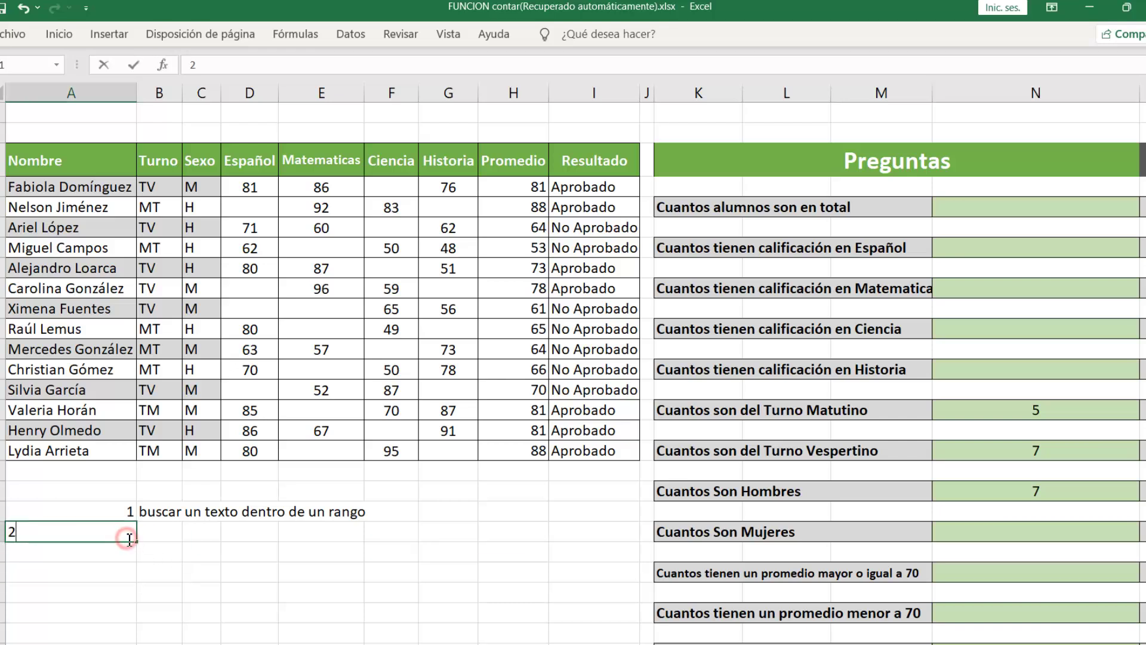
key("Return")
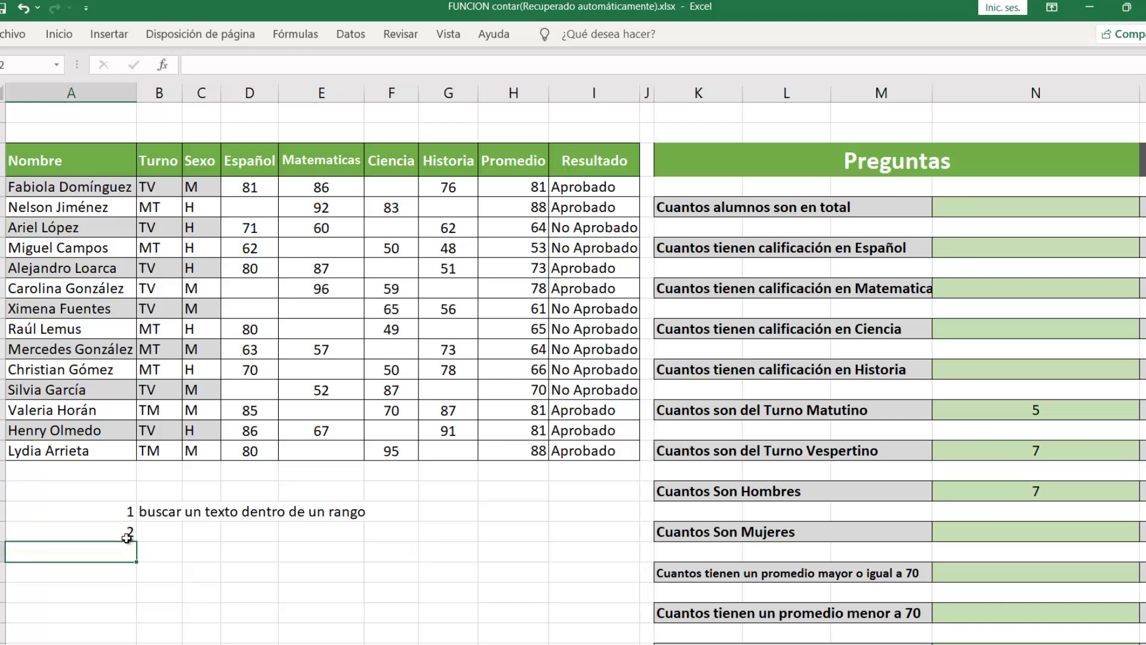
left_click(163, 533)
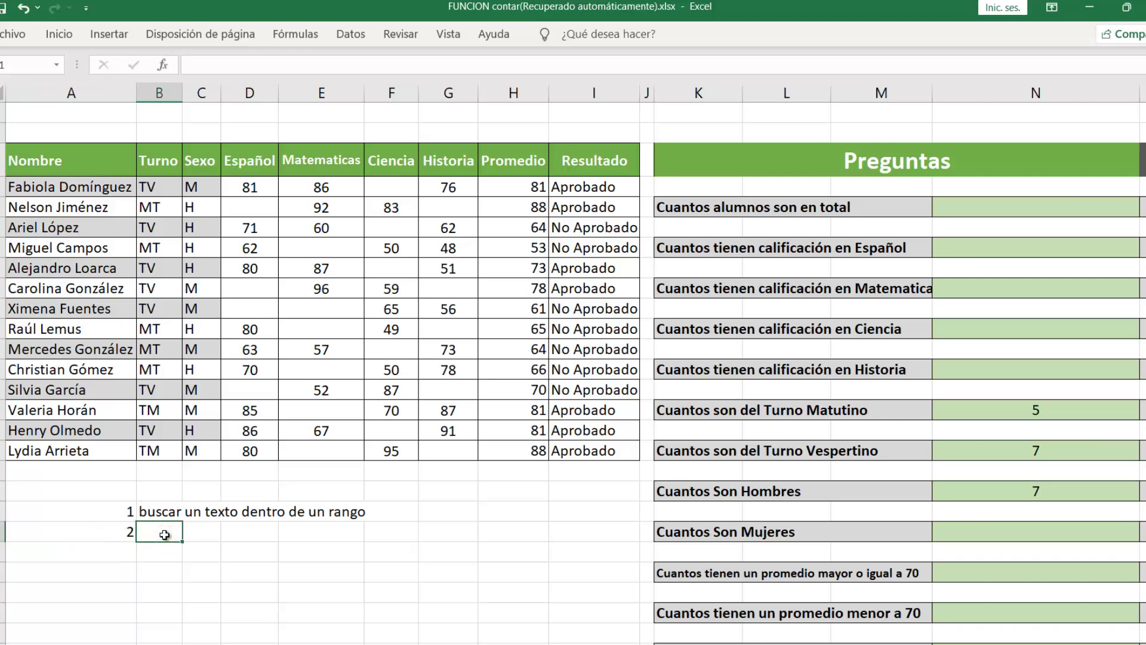
Check the question "Cuantos tienen un promedio mayor o igual a 70" against the values in the Promedio column
left_click(669, 574)
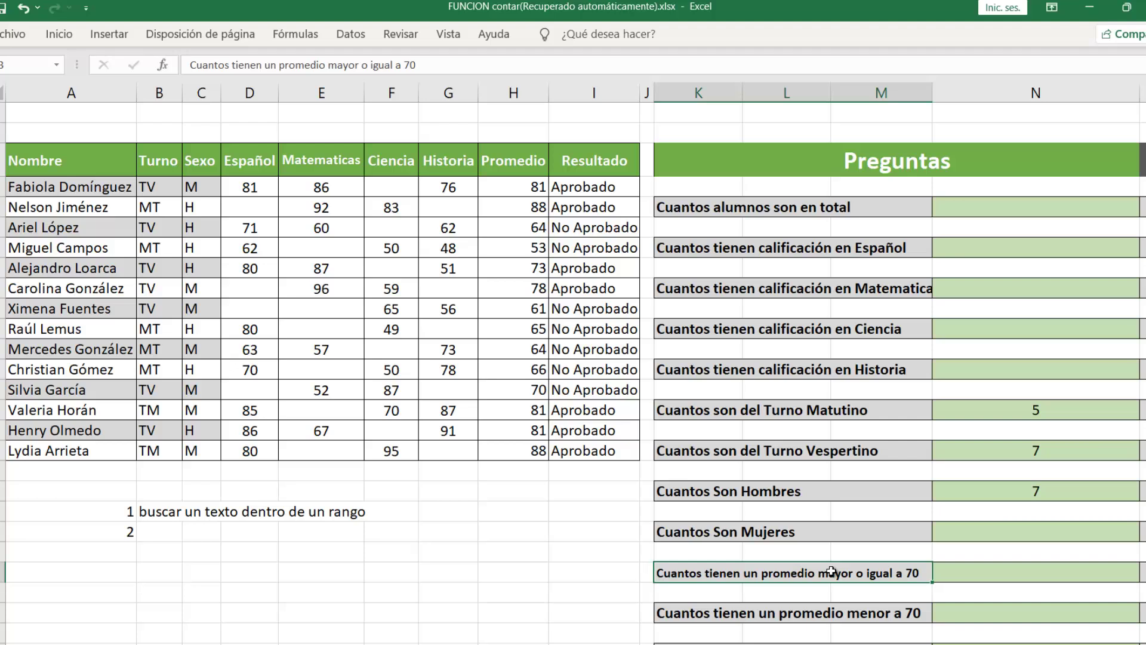
left_click(206, 576)
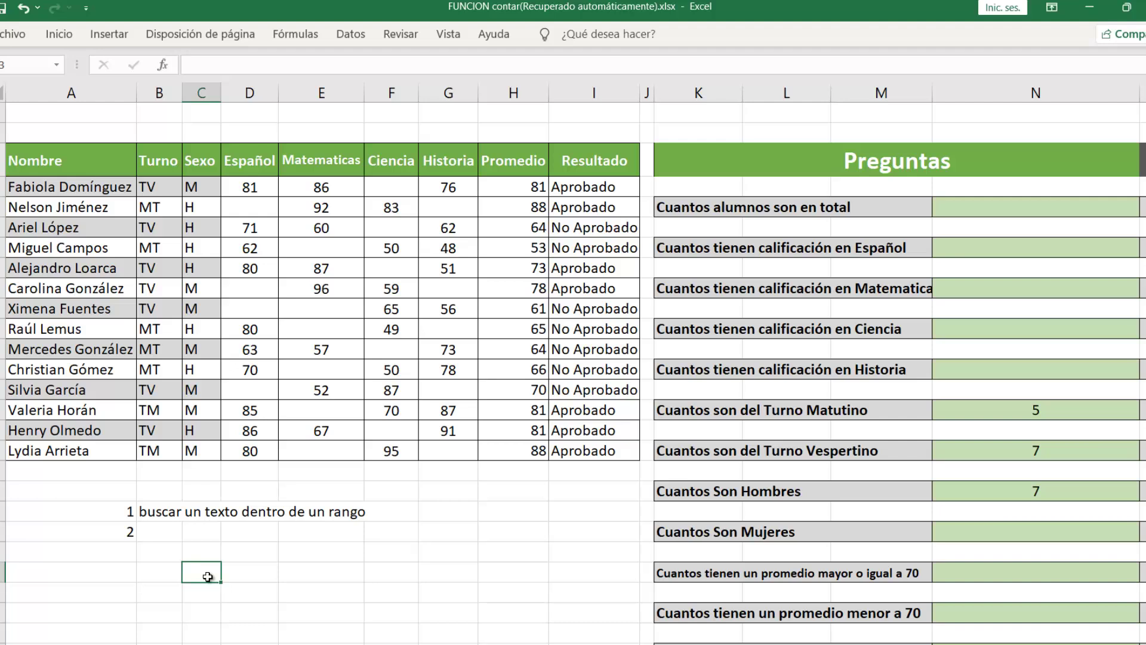
left_click(884, 568)
left_click(976, 568)
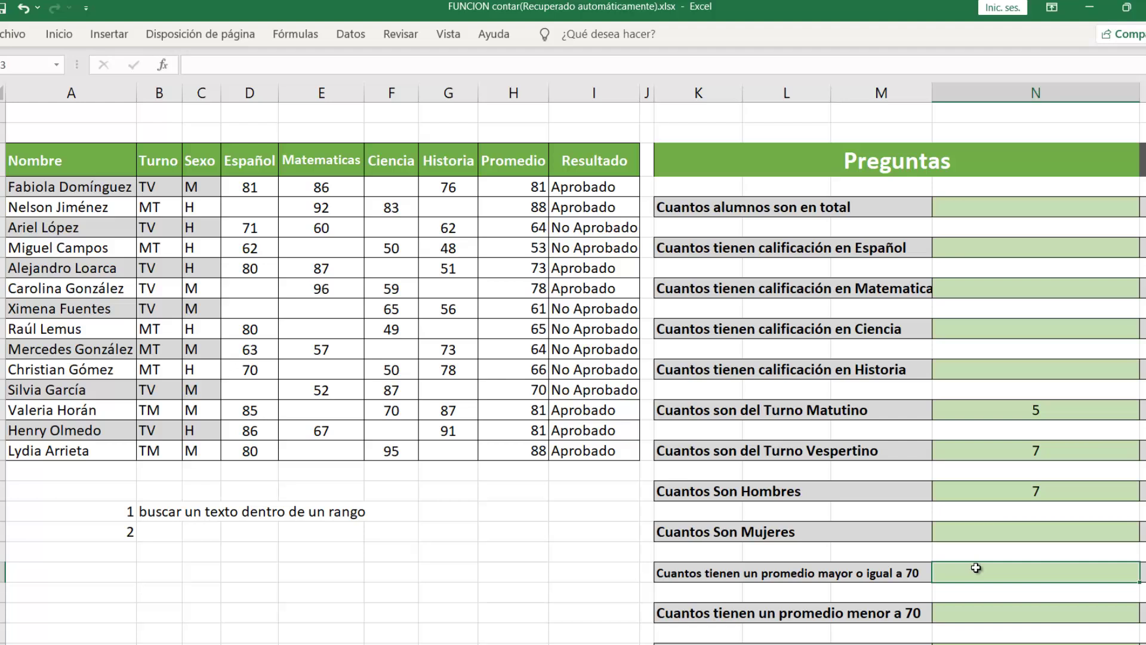
left_click_drag(513, 161, 507, 471)
Start a CONTAR.SI formula beside "Cuantos tienen un promedio mayor o igual a 70" with the Promedio values H4:H17 as its range
left_click(997, 568)
type("=contar")
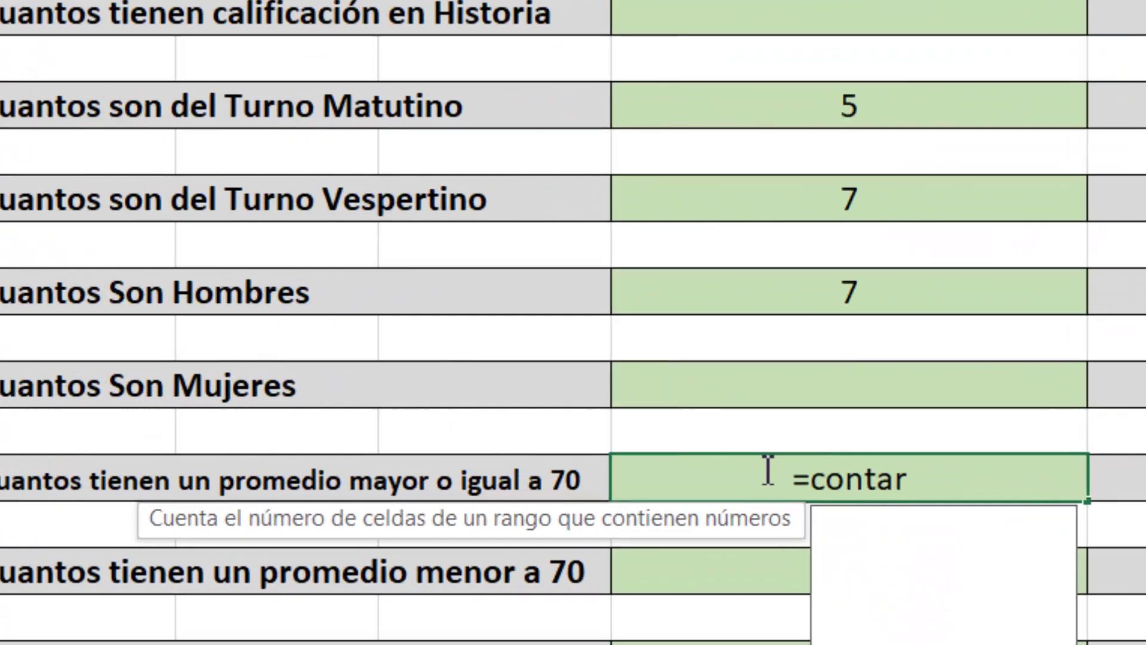
type(".si()")
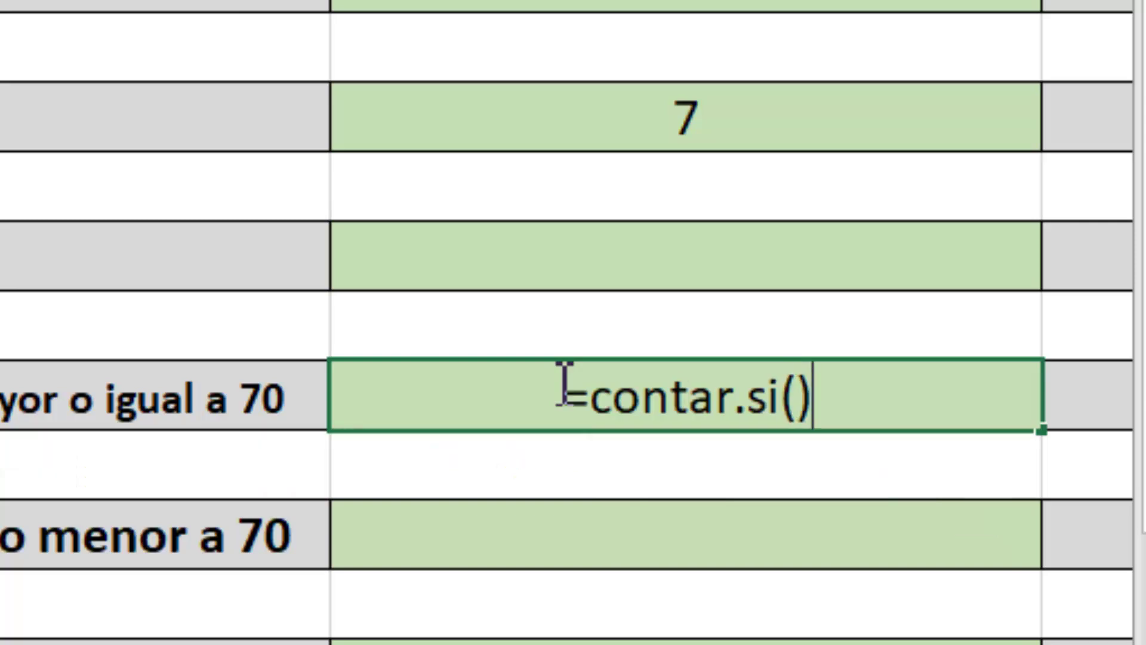
key("BackSpace")
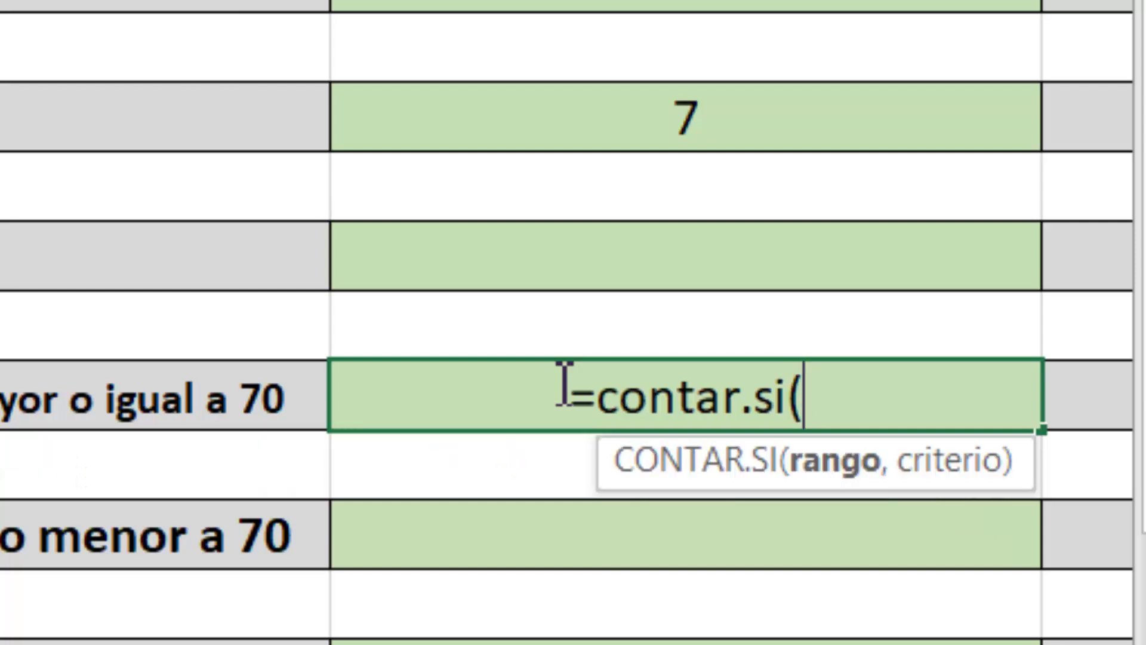
left_click_drag(0, 0, 0, 644)
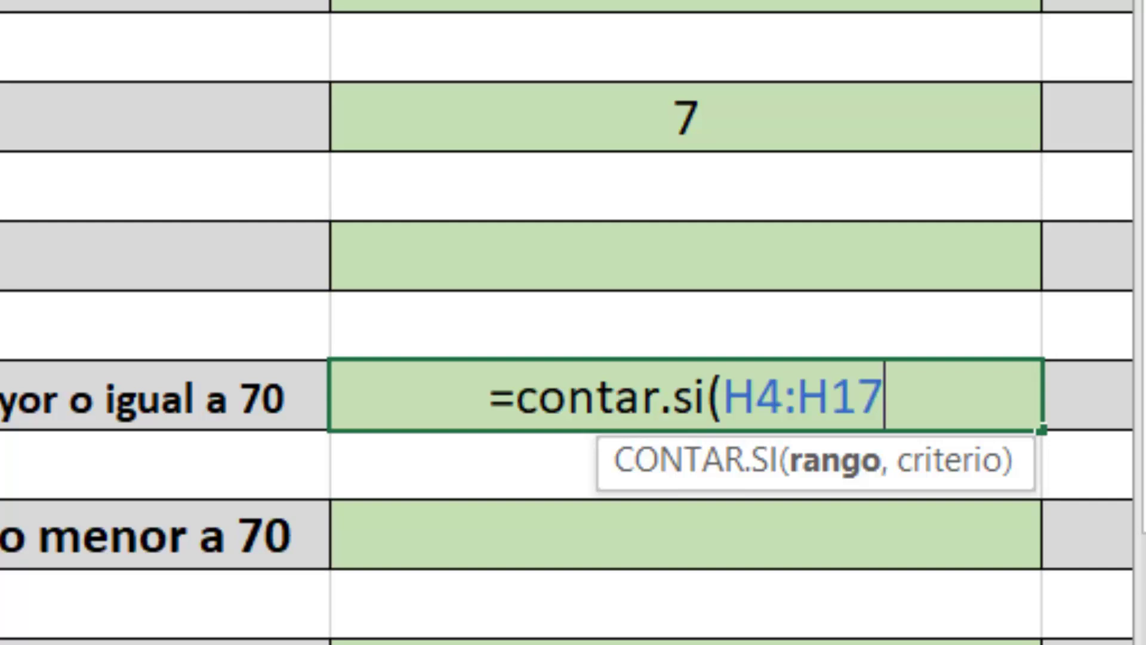
Complete the formula with the criterion ">=70" in quotation marks, enter it, and reopen it briefly to review its arguments
type(",\"")
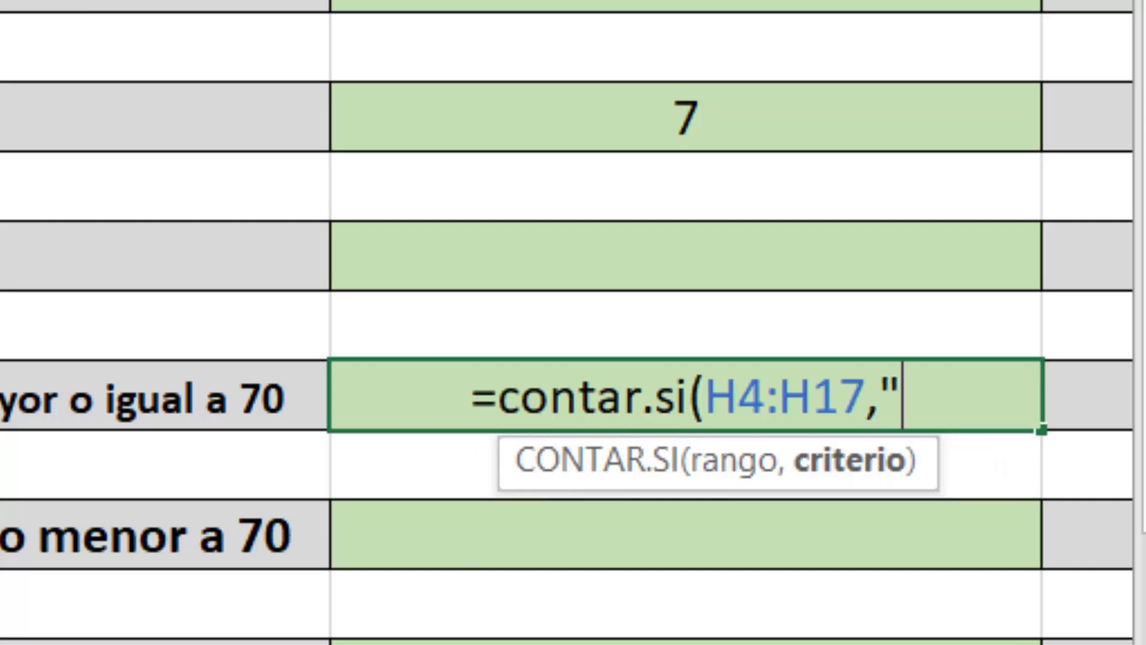
type(">=")
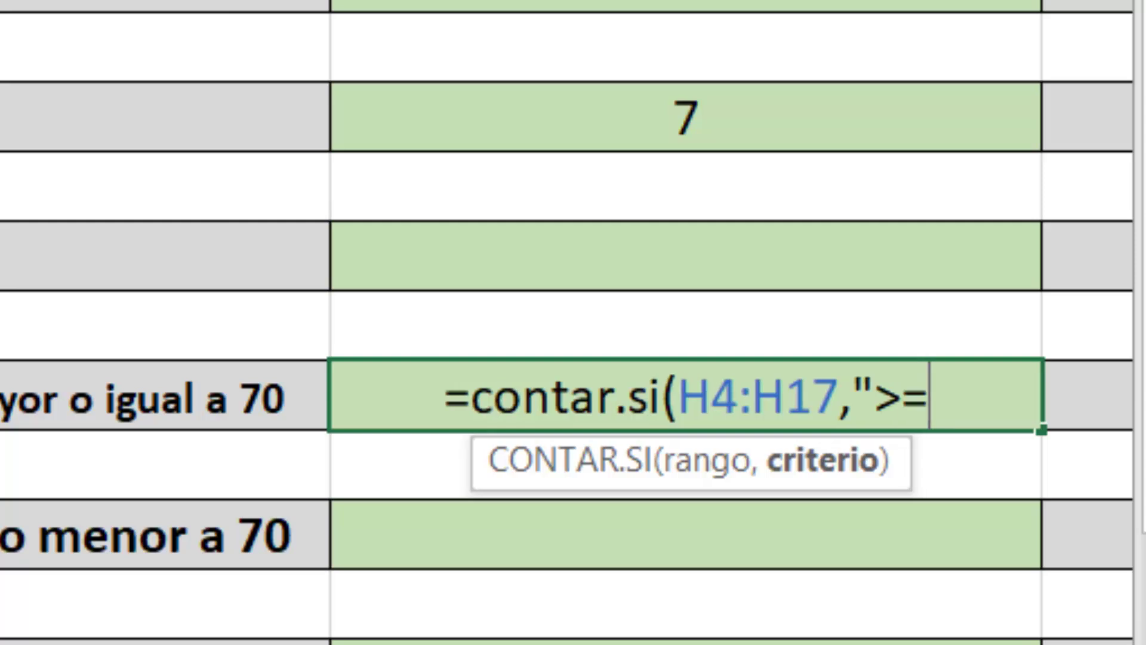
type("70")
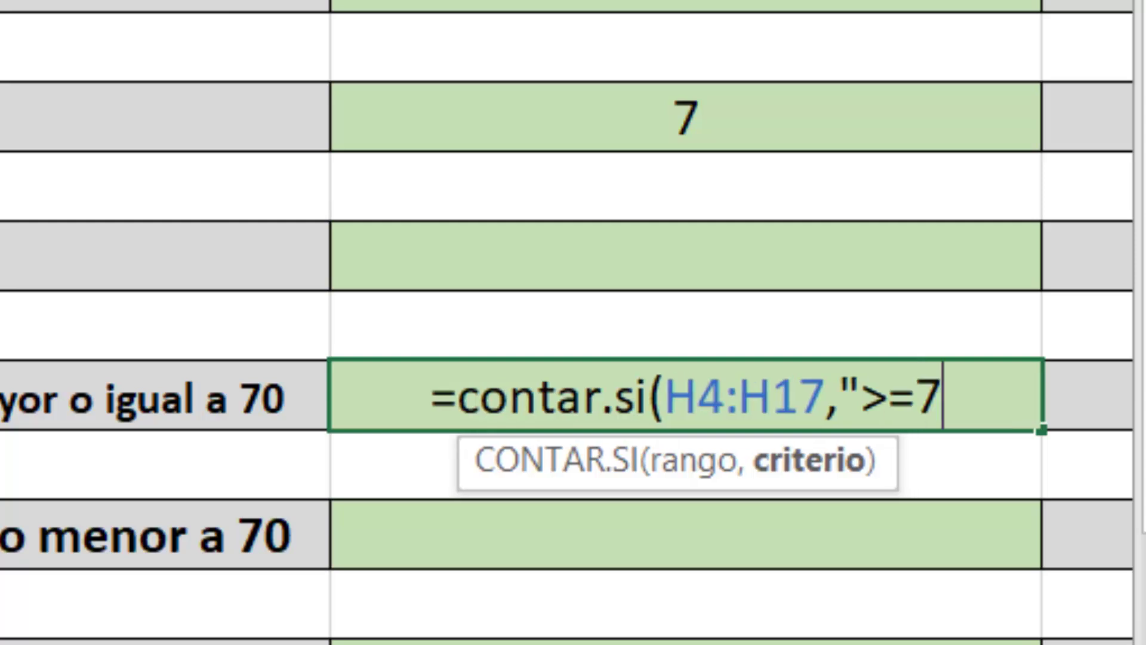
type("\")")
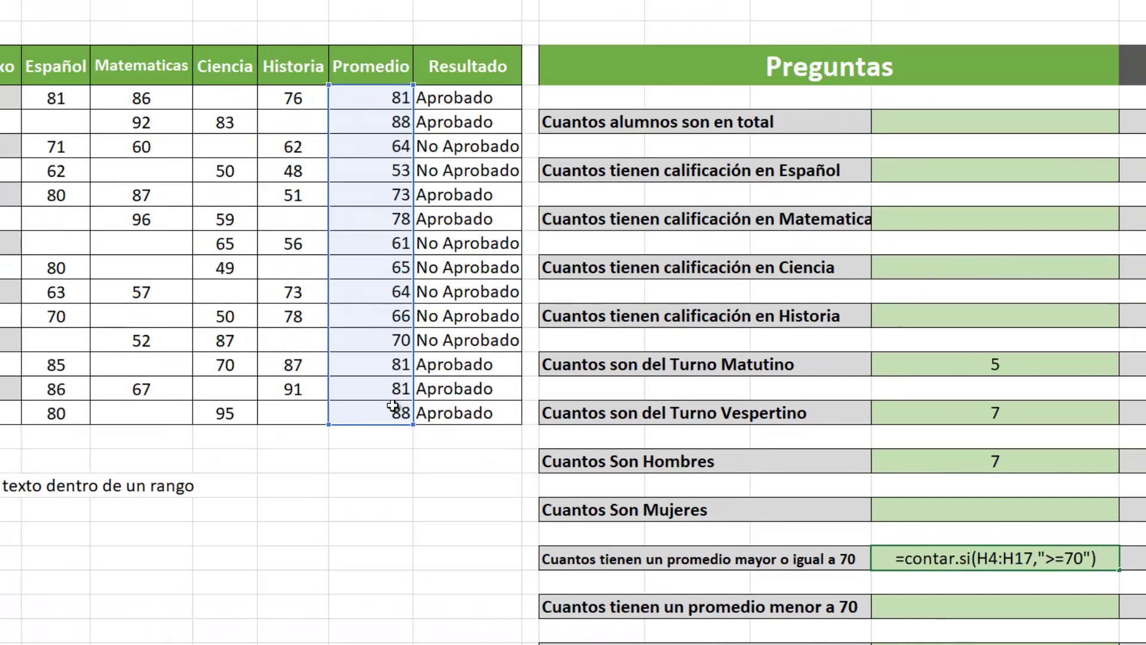
key("Return")
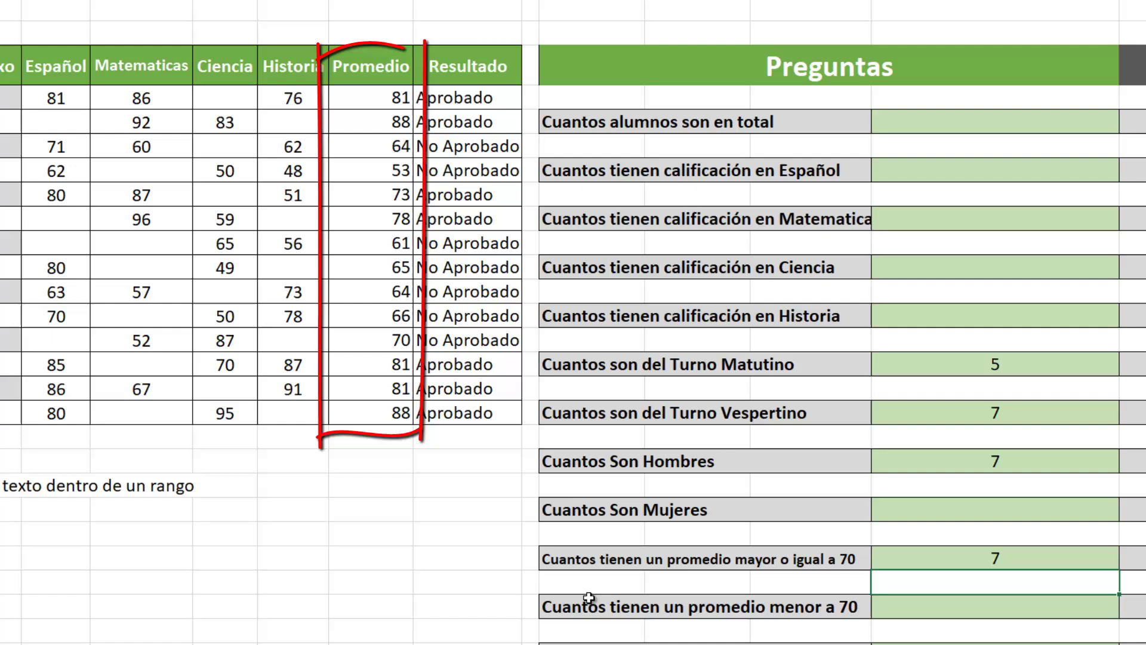
double_click(948, 552)
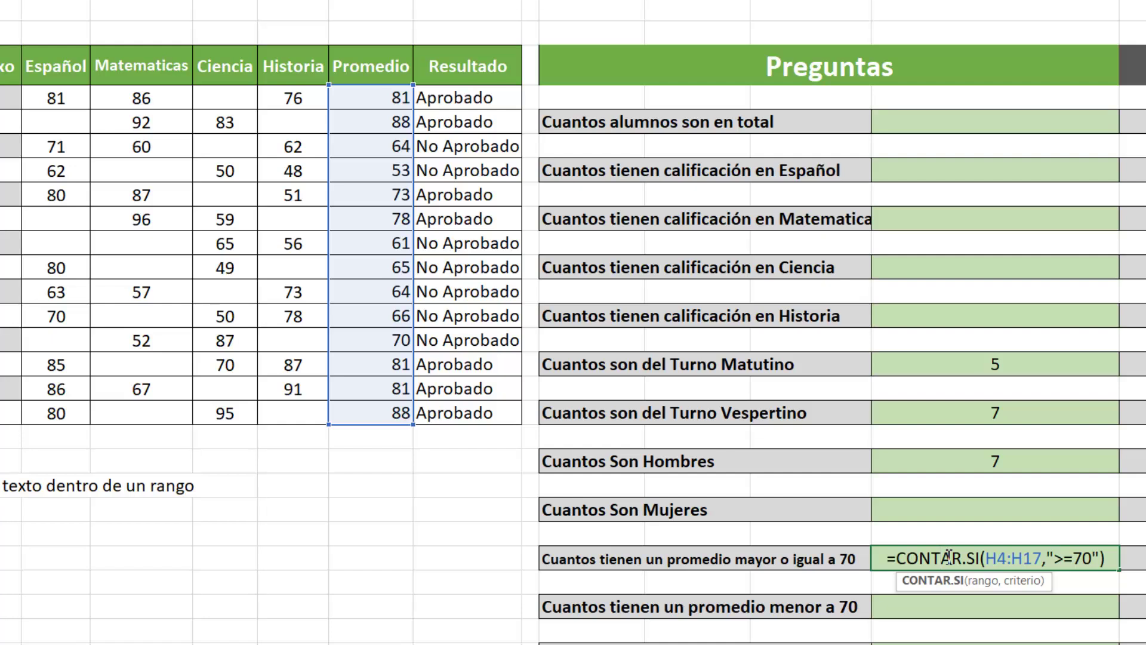
key("Return")
Start a CONTAR.SI formula beside "Cuantos tienen un promedio menor a 70" using the Promedio range H4:H17
left_click(913, 607)
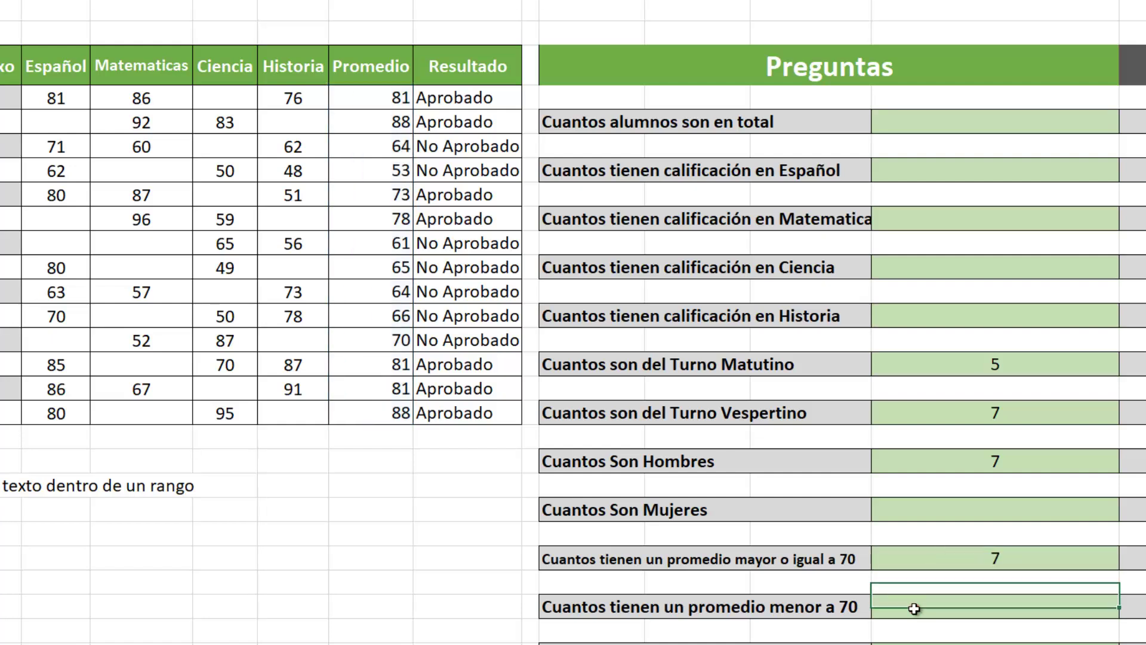
type("=")
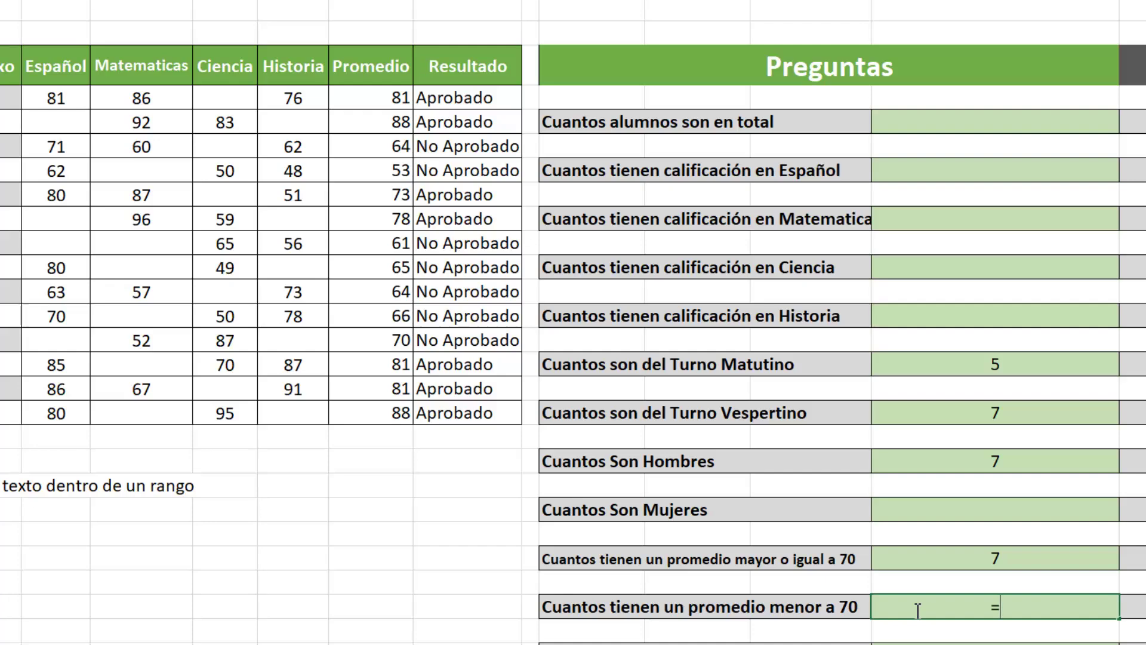
type("contar.si")
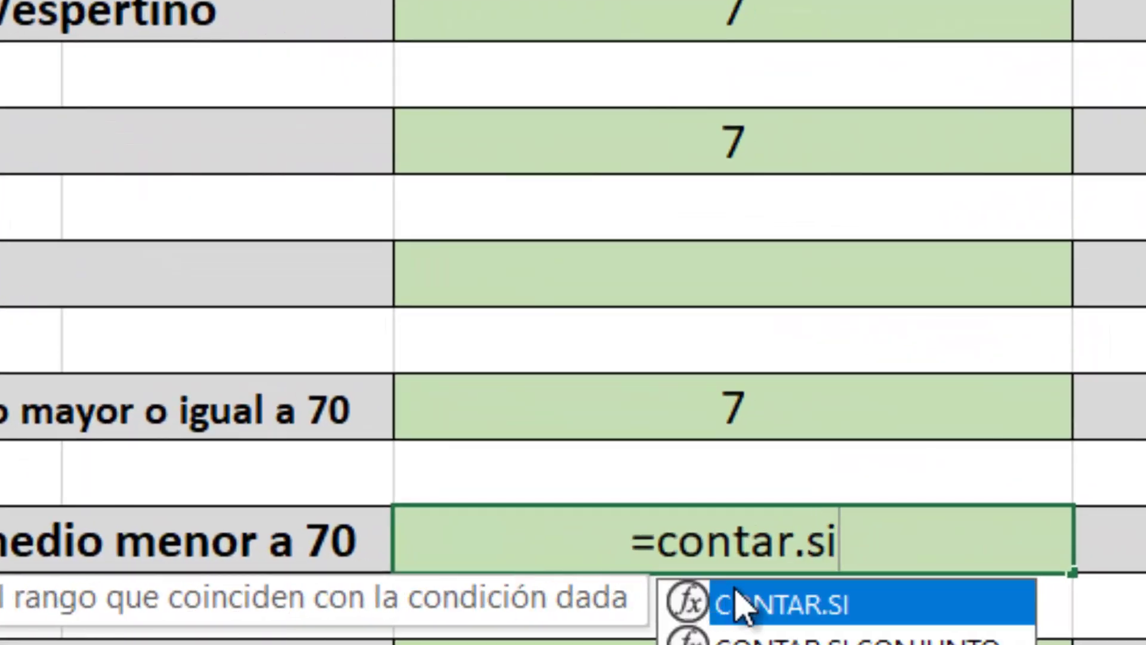
double_click(756, 604)
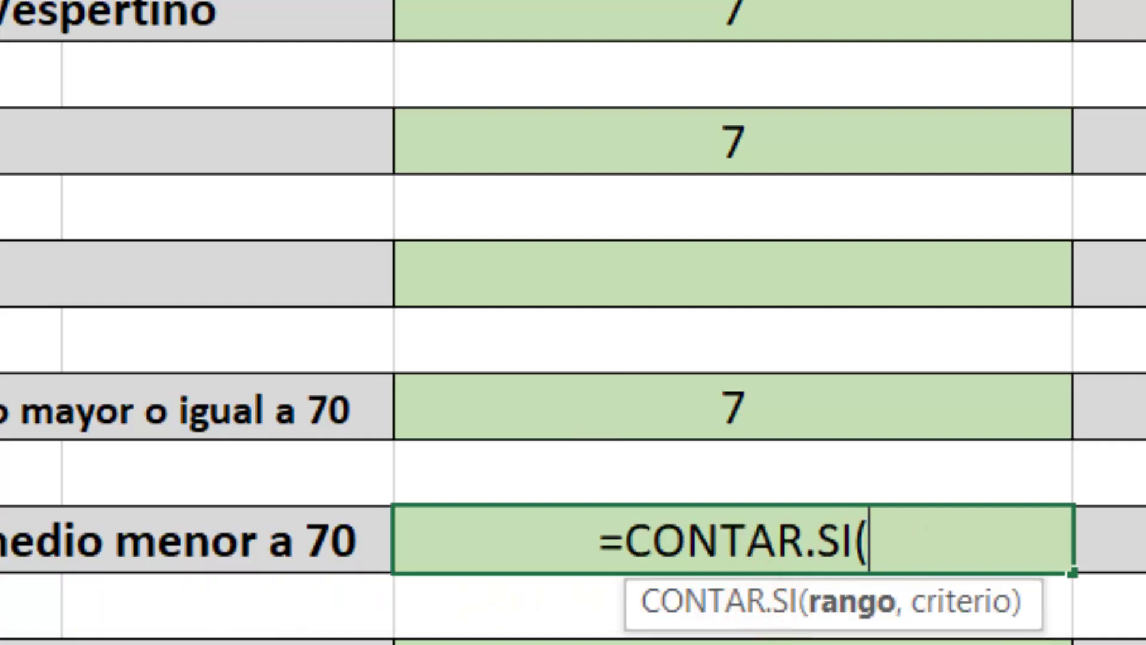
left_click_drag(1, 2, 1, 643)
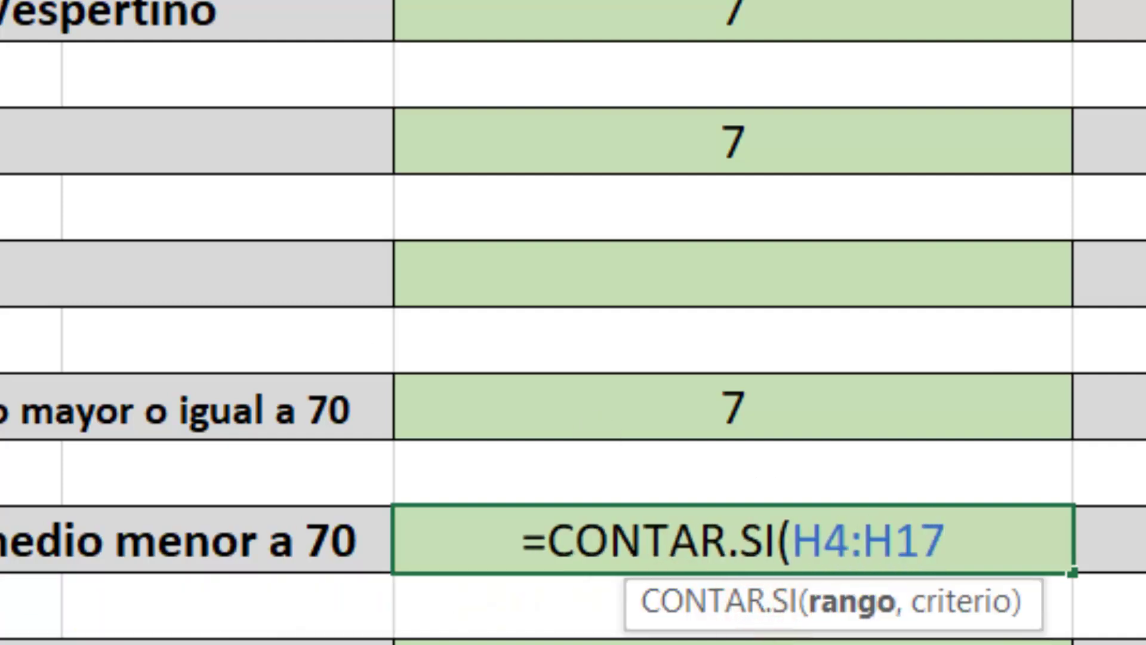
Add the criterion "<70" in quotation marks to the promedio menor a 70 formula, close its parenthesis and enter it
type(",")
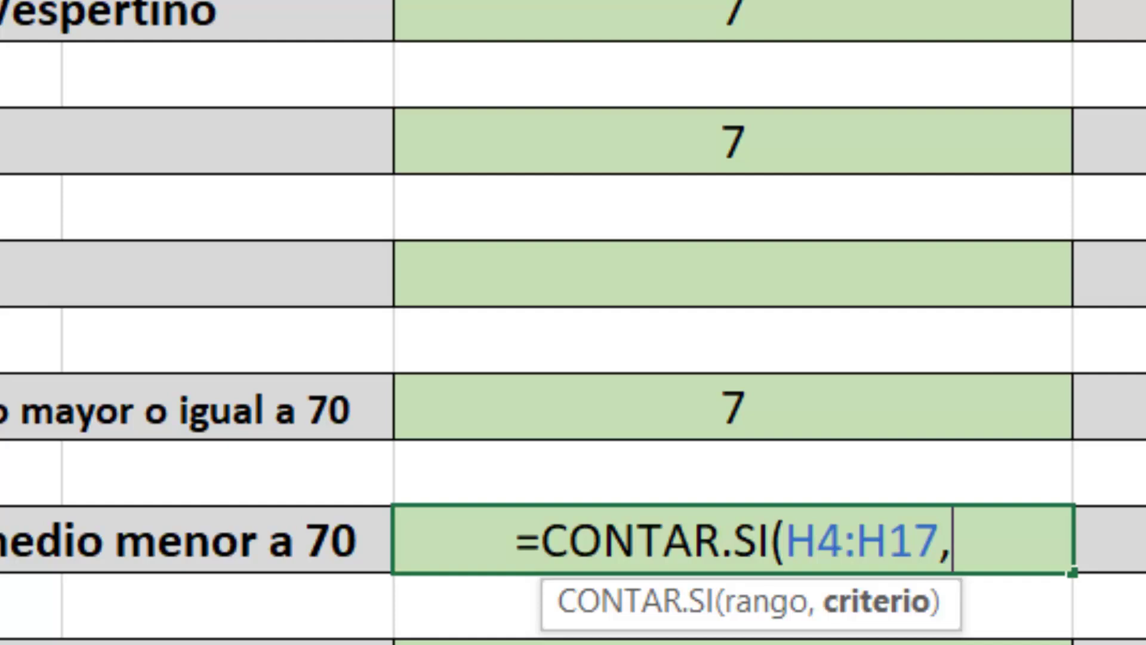
type("\"")
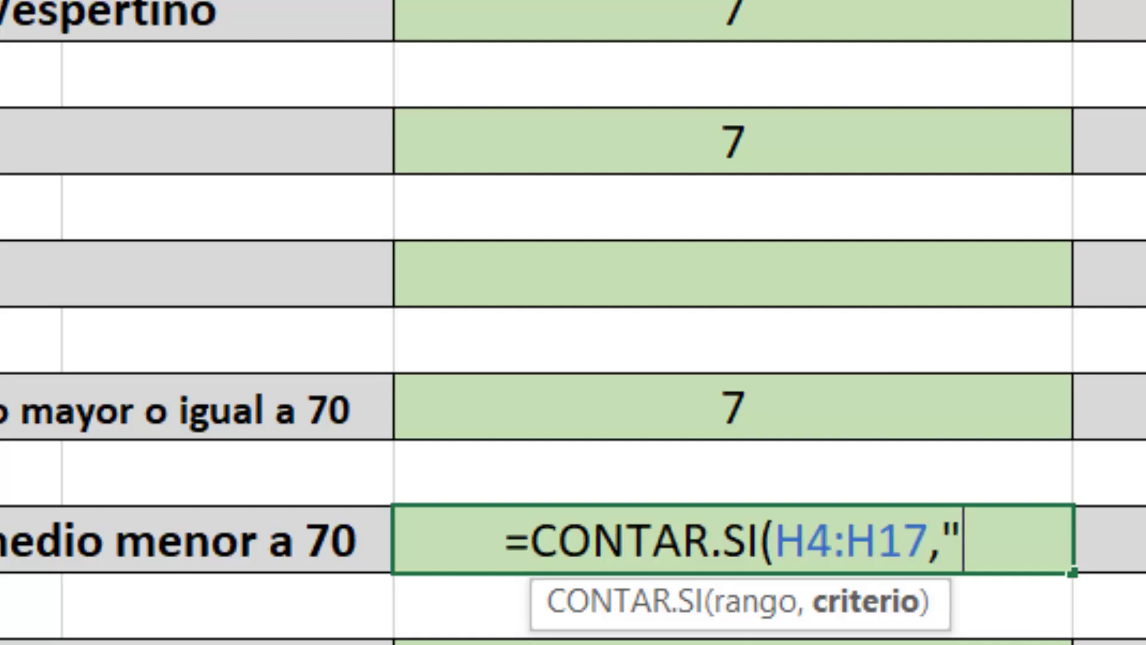
type("<")
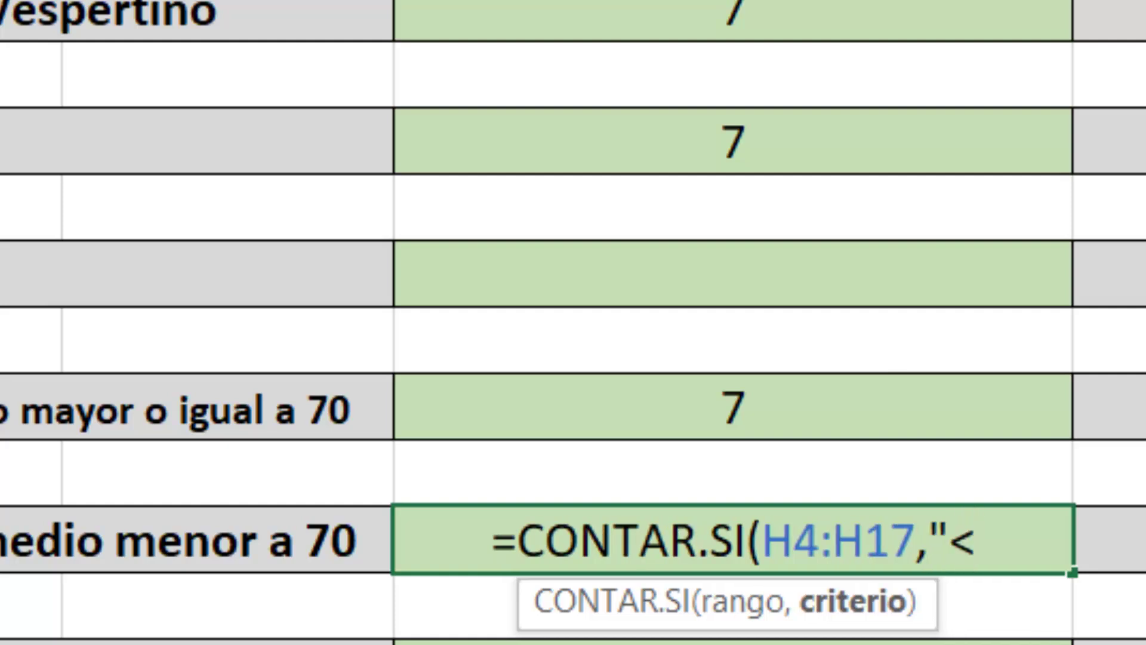
type("70\")")
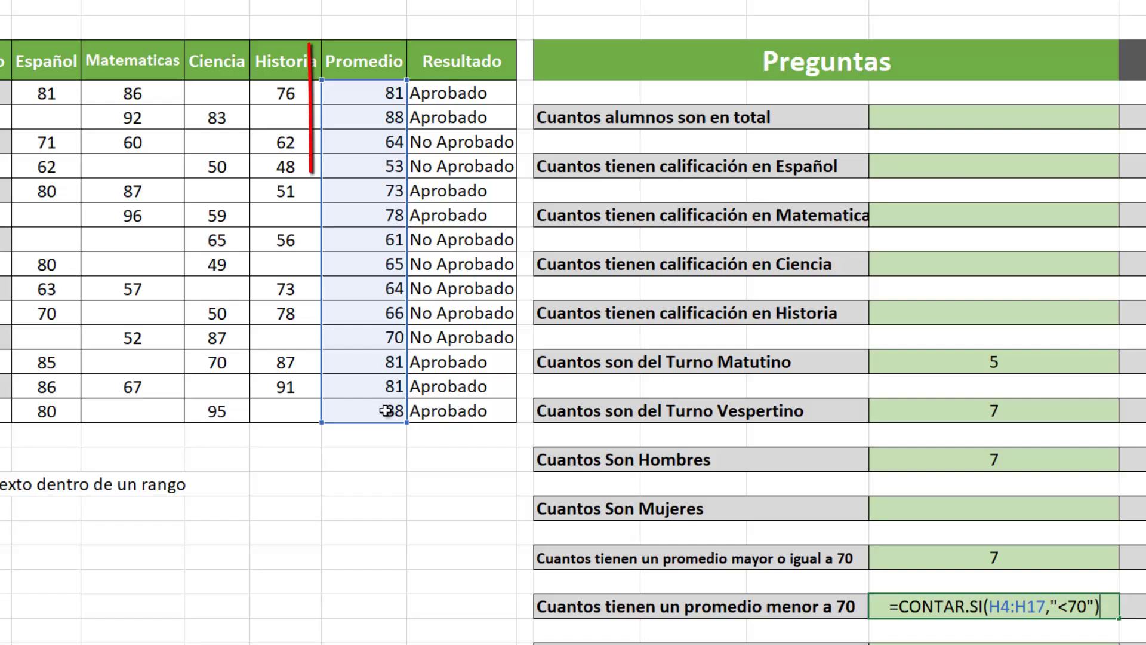
key("Return")
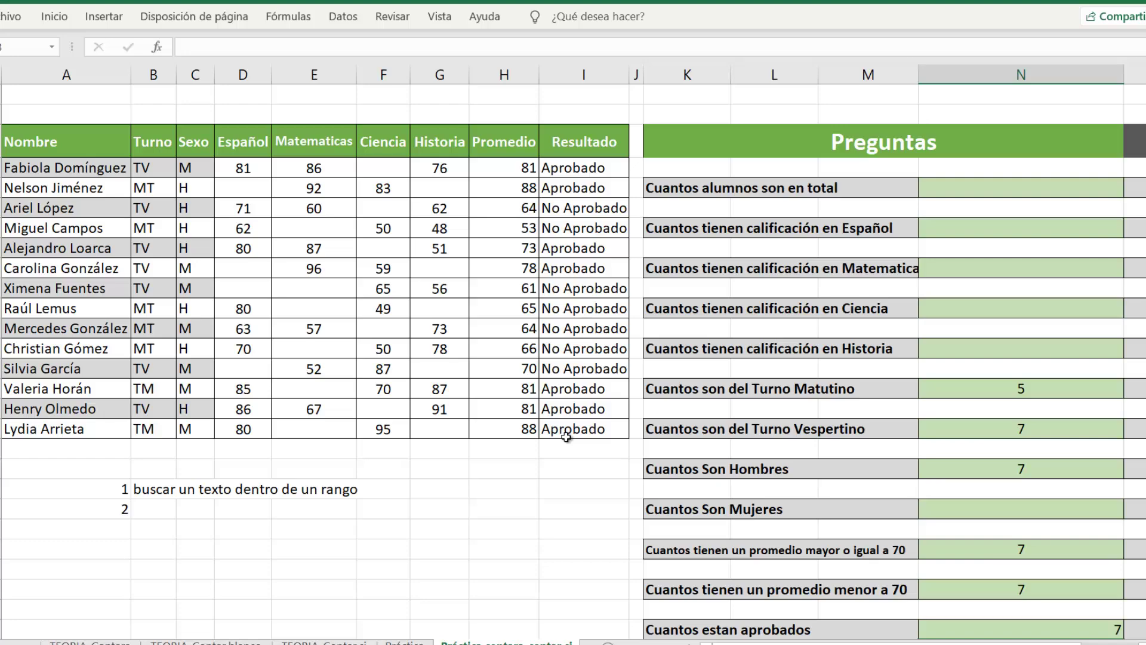
left_click(539, 463)
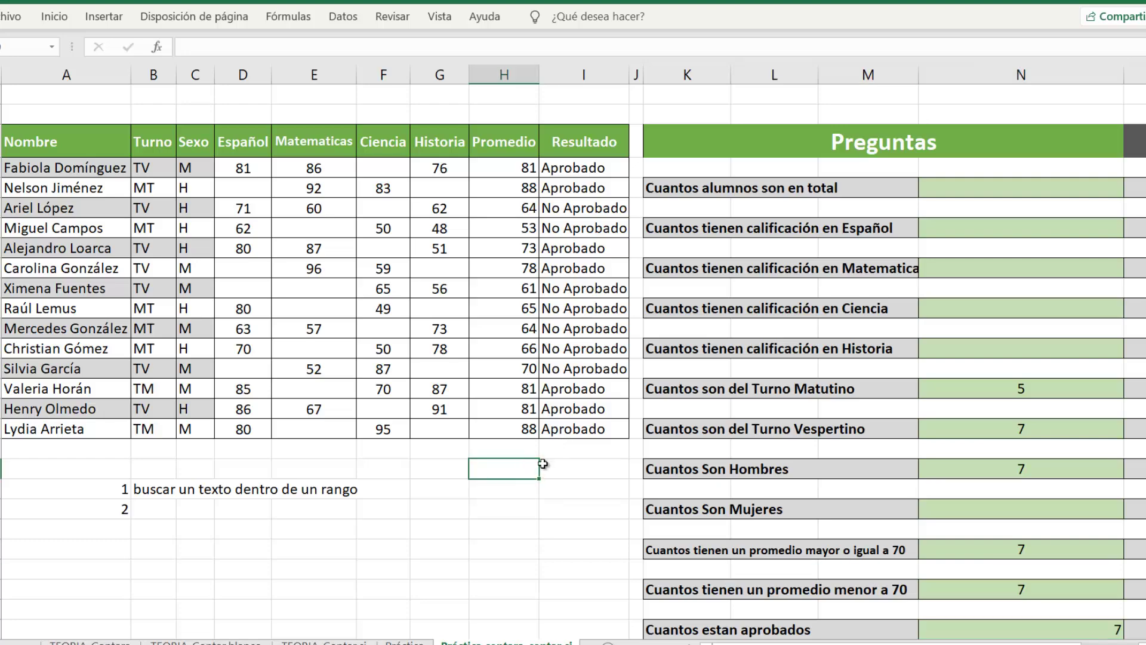